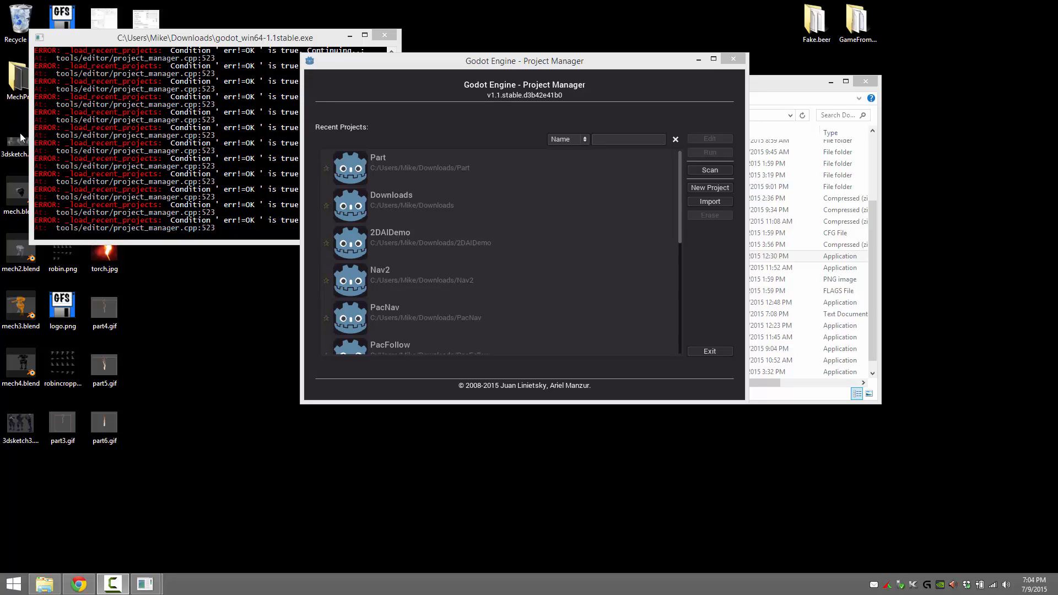
Create a new project named Particles in a new Particles folder inside Downloads, and open it in a maximized editor.
click(709, 187)
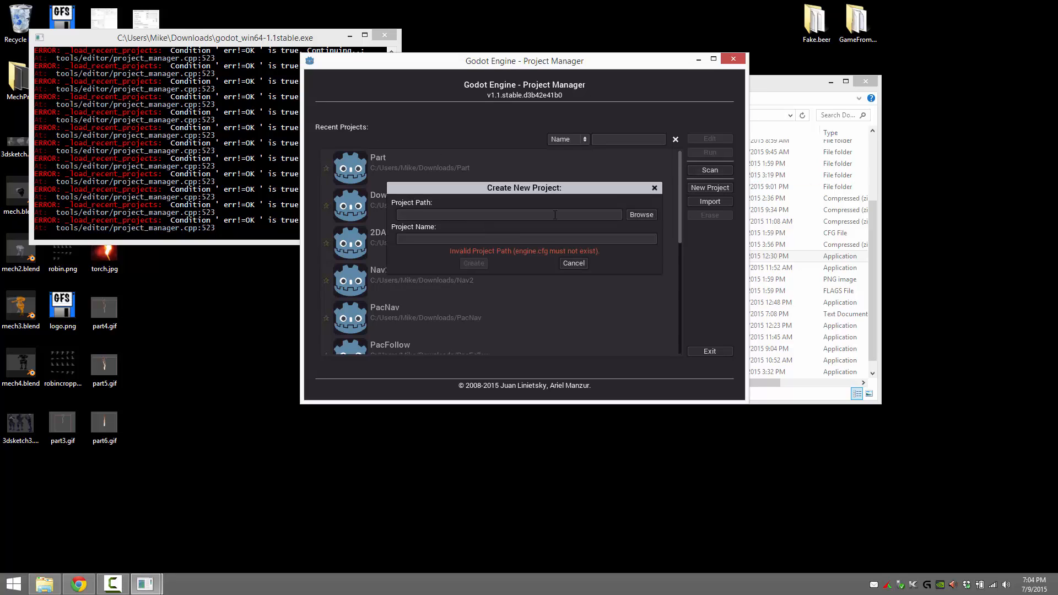
click(644, 216)
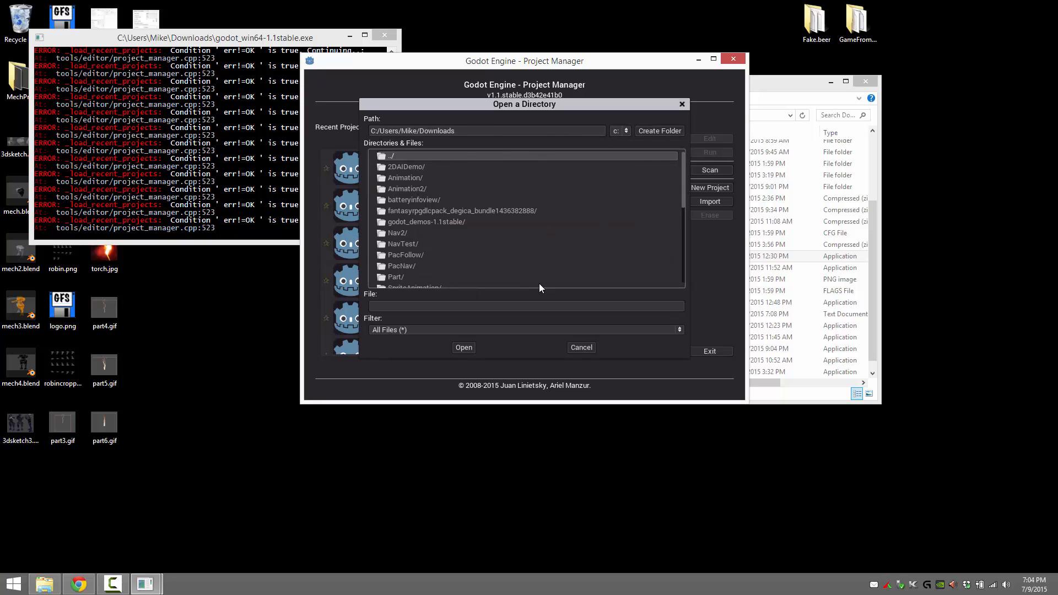
click(657, 131)
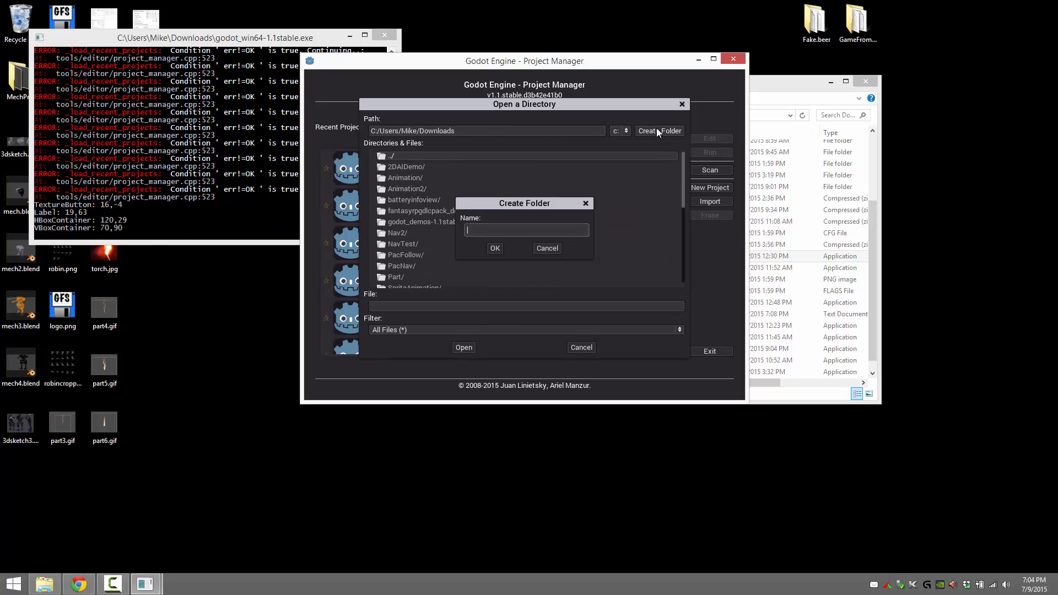
text(Particles)
key(Return)
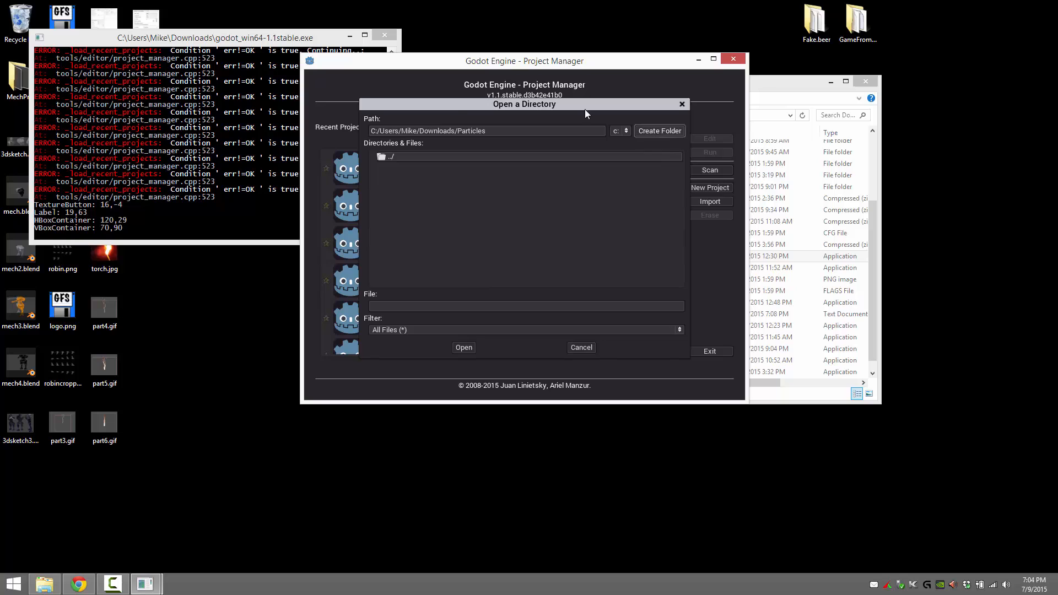
click(465, 346)
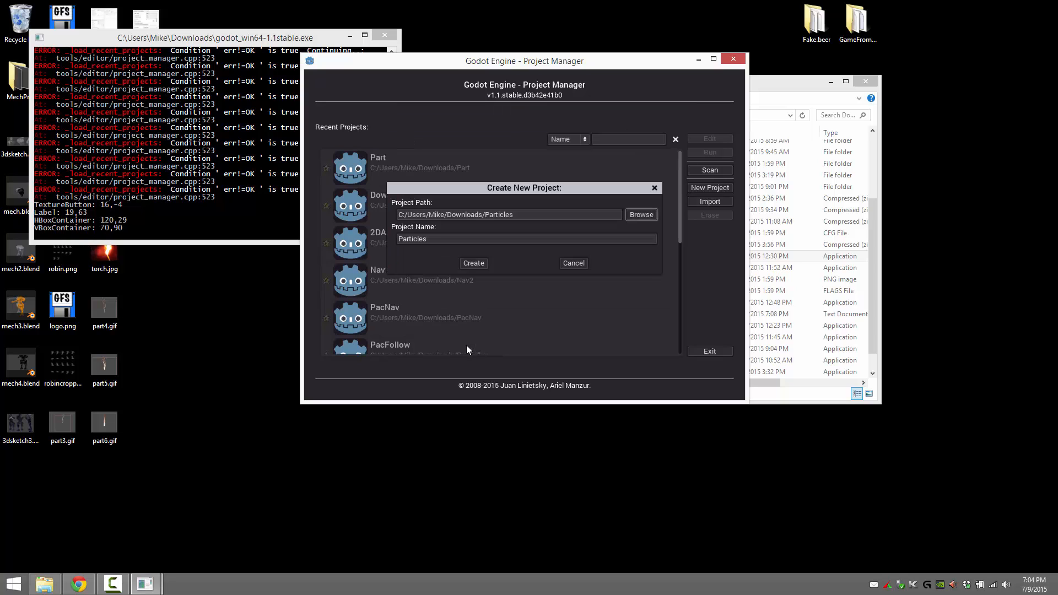
click(481, 263)
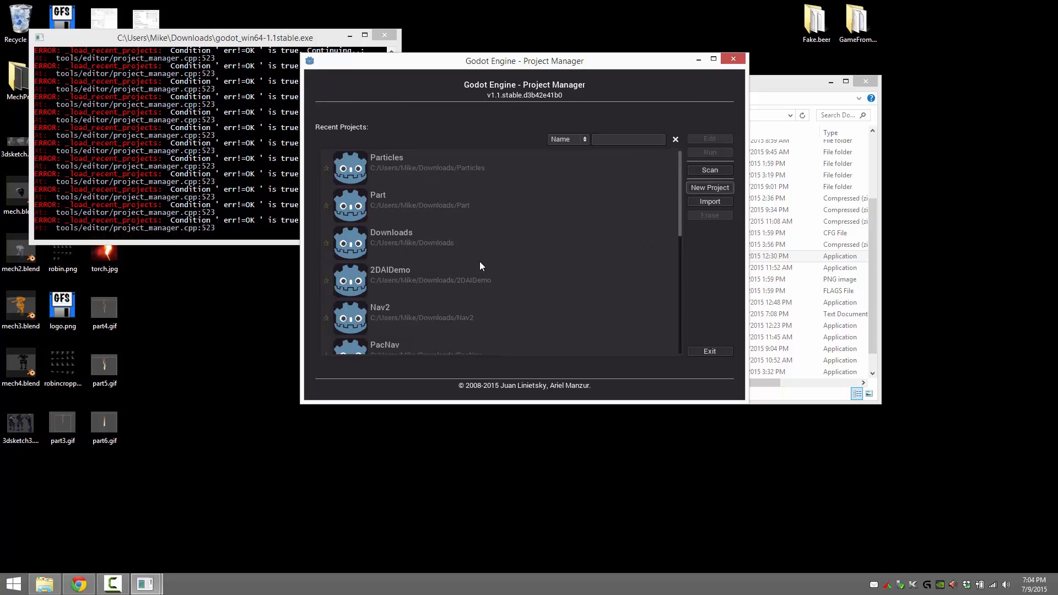
double_click(391, 160)
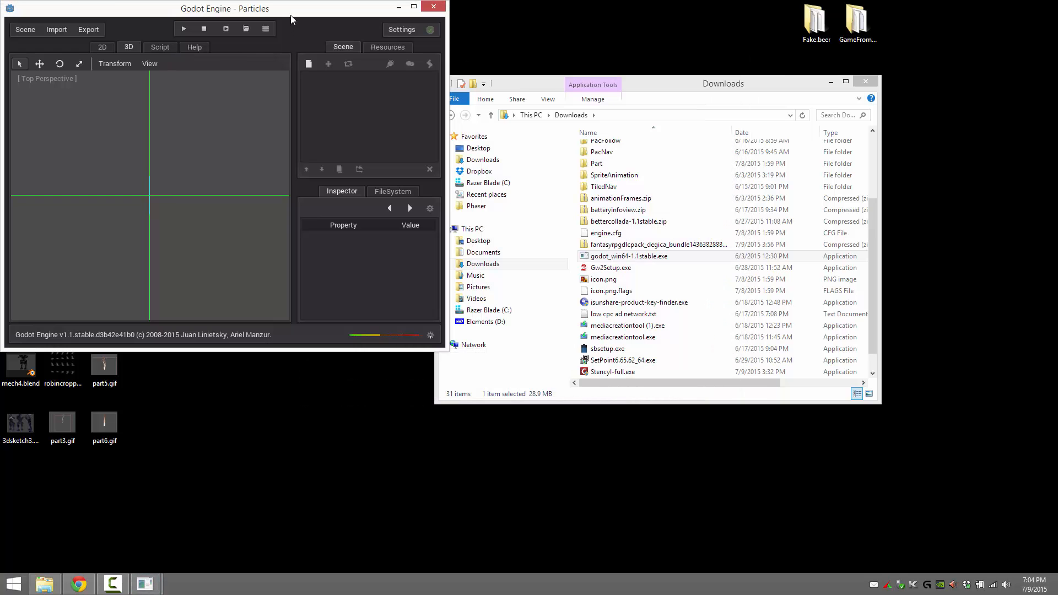
double_click(292, 12)
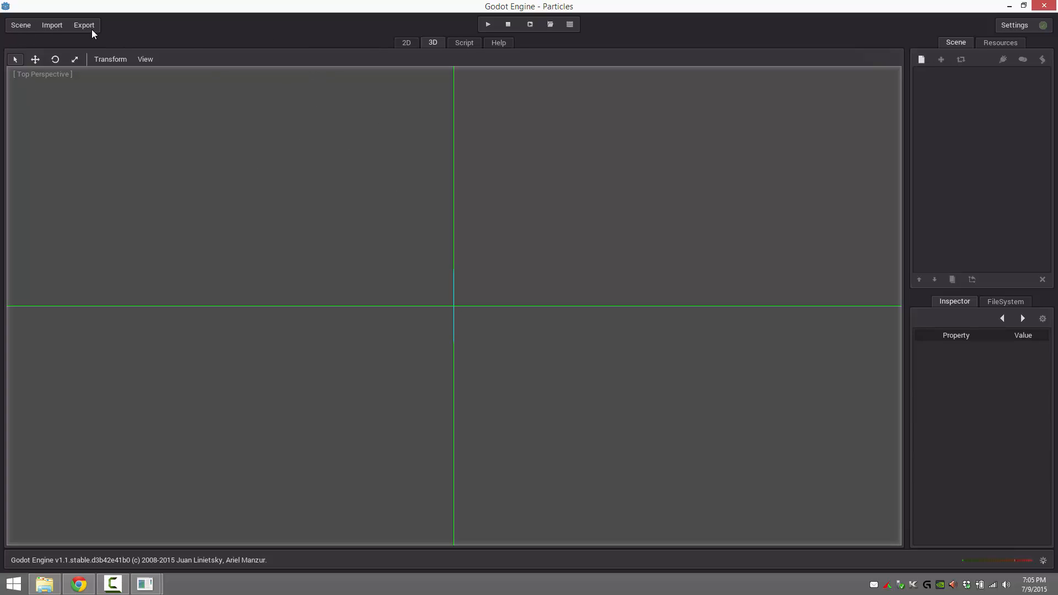
Try to save the scene without a root node.
click(26, 28)
click(36, 65)
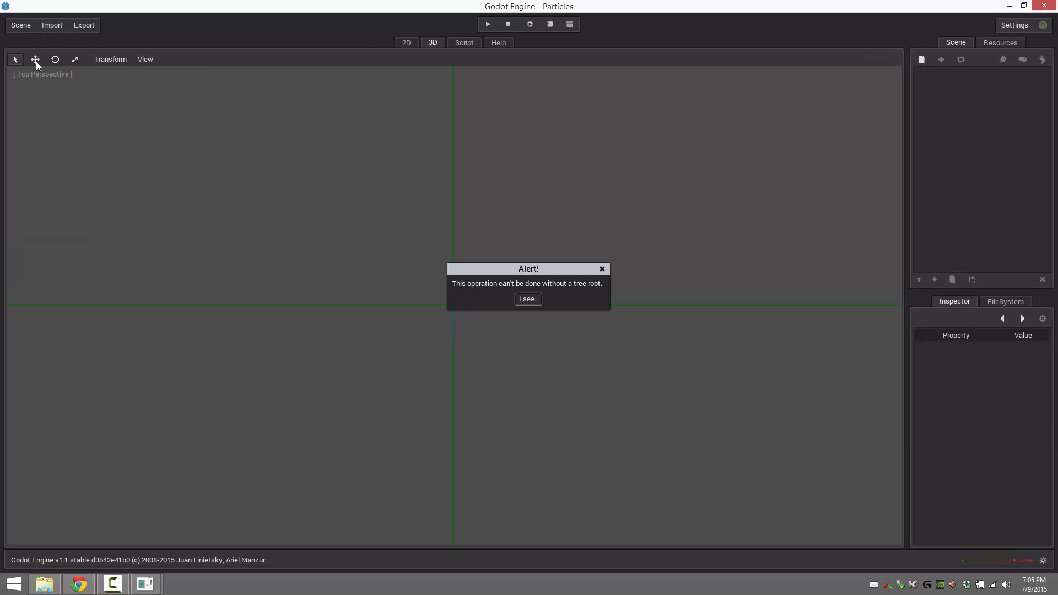
click(520, 300)
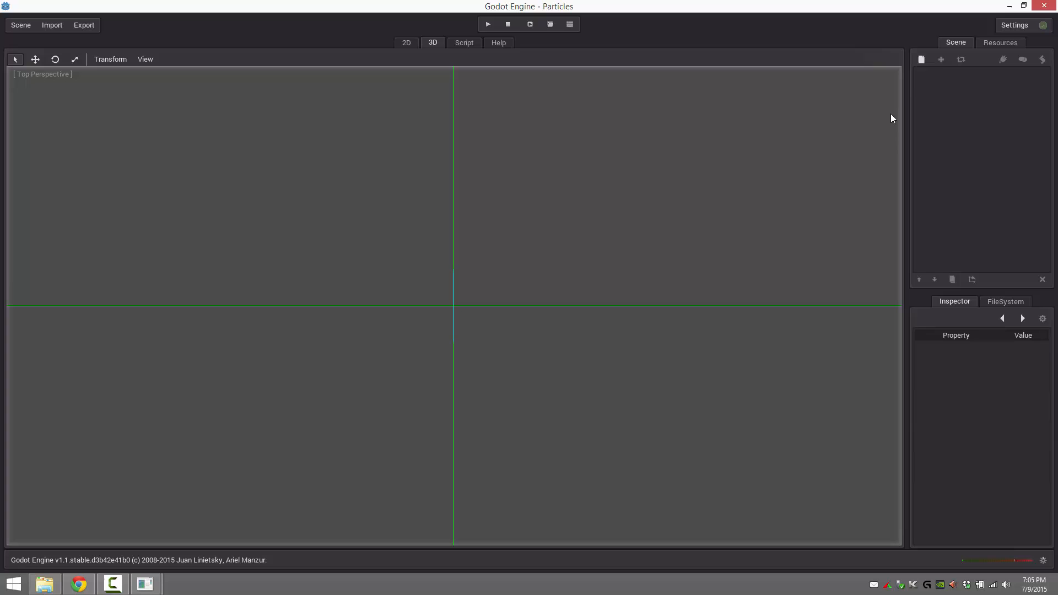
Create a plain Node as the scene root and save the scene as new_scene.scn.
click(924, 59)
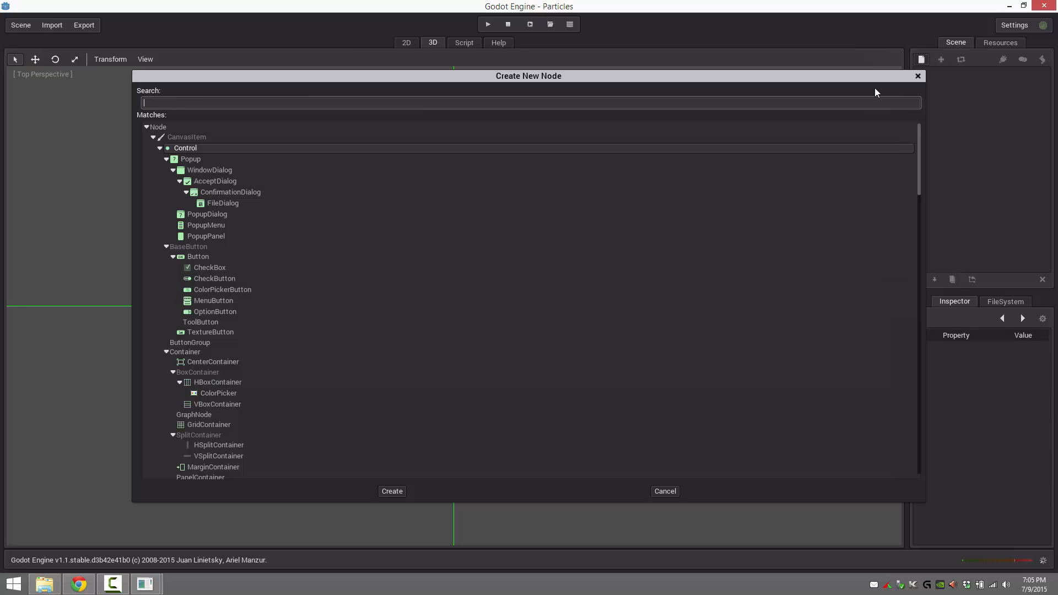
double_click(183, 128)
click(20, 25)
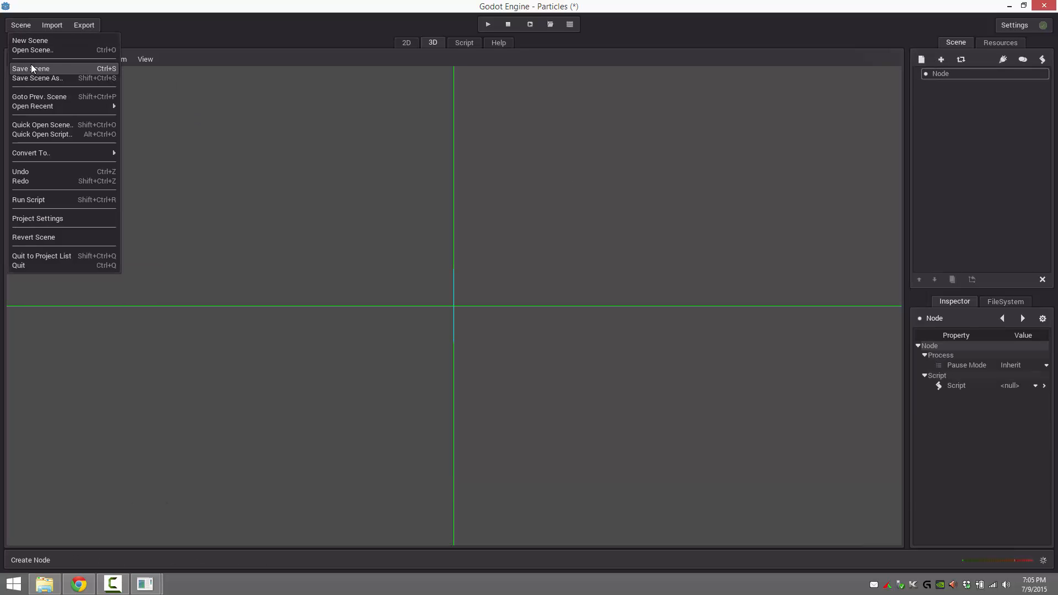
click(30, 64)
click(390, 491)
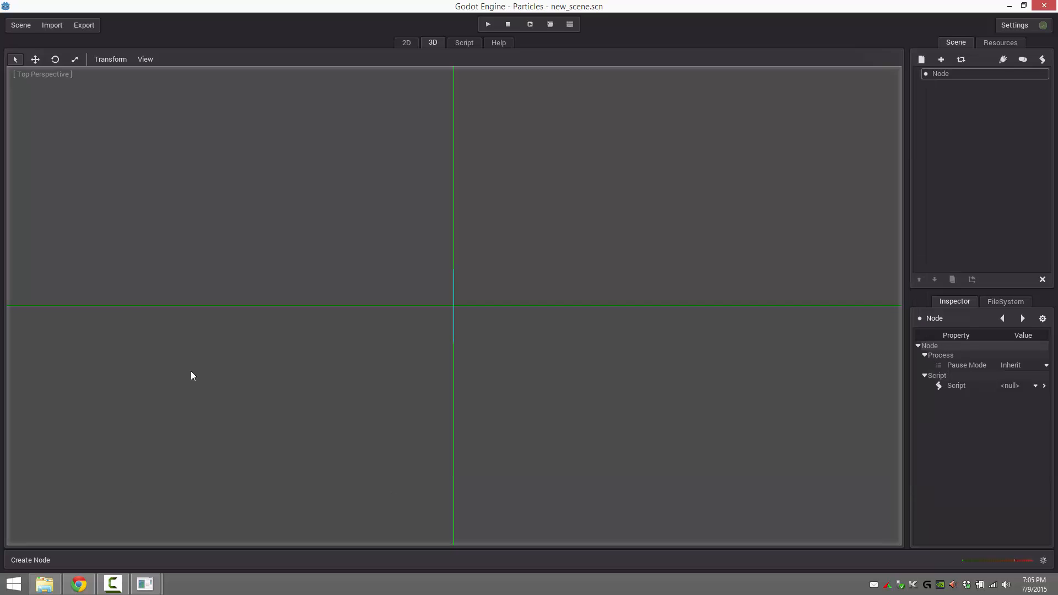
Set the project's main_scene property to new_scene.scn in the project settings.
click(25, 27)
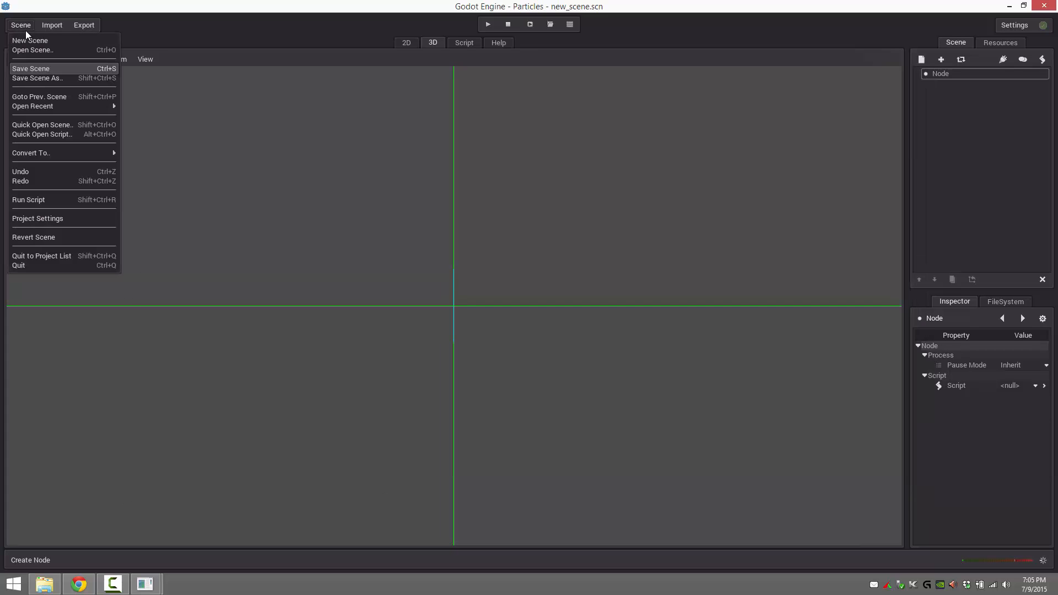
click(46, 217)
click(686, 173)
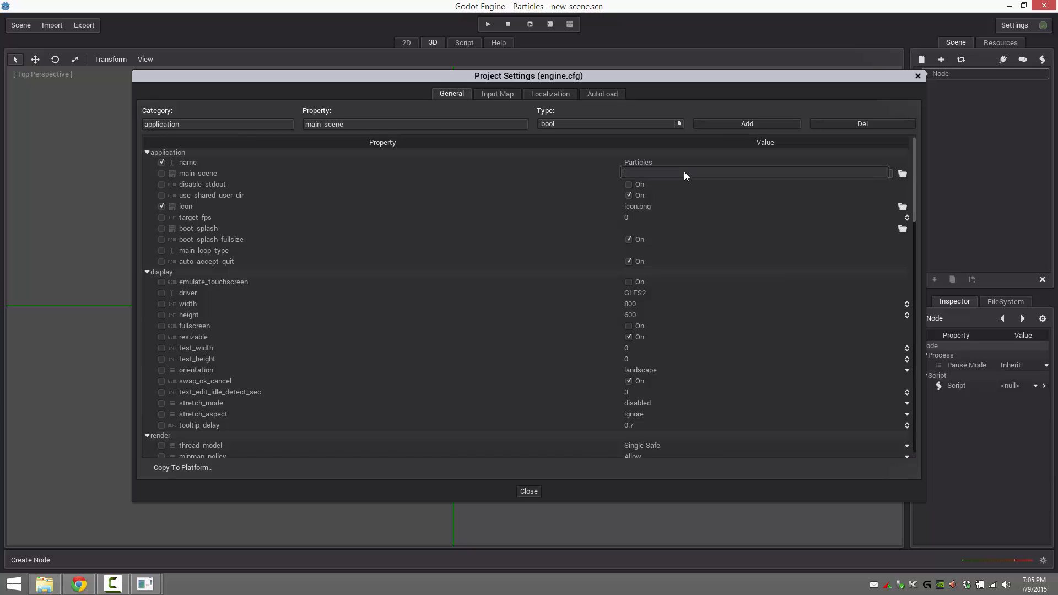
click(902, 174)
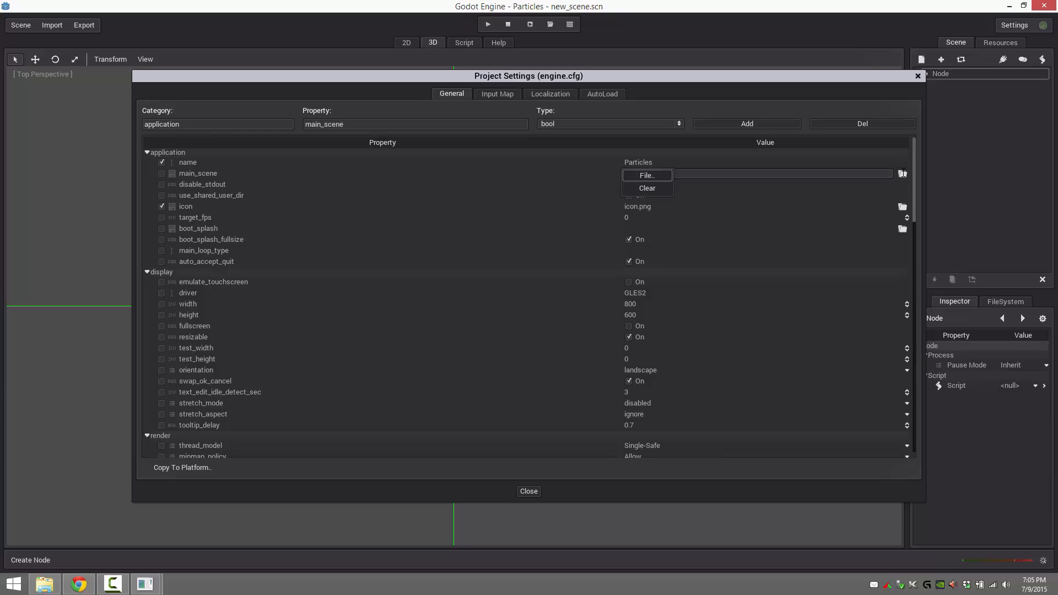
click(647, 175)
click(176, 138)
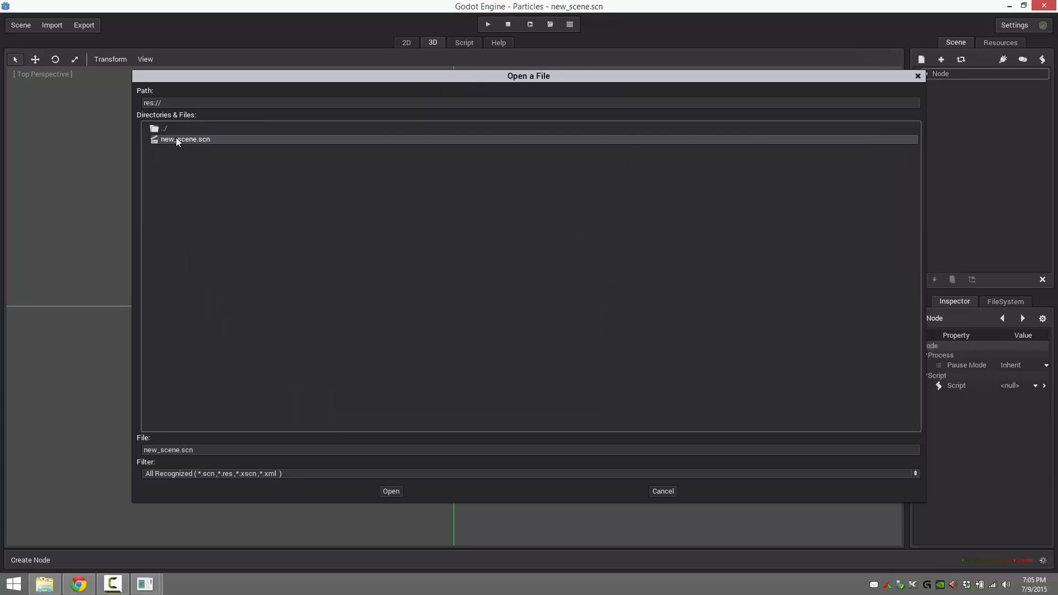
click(176, 139)
click(526, 491)
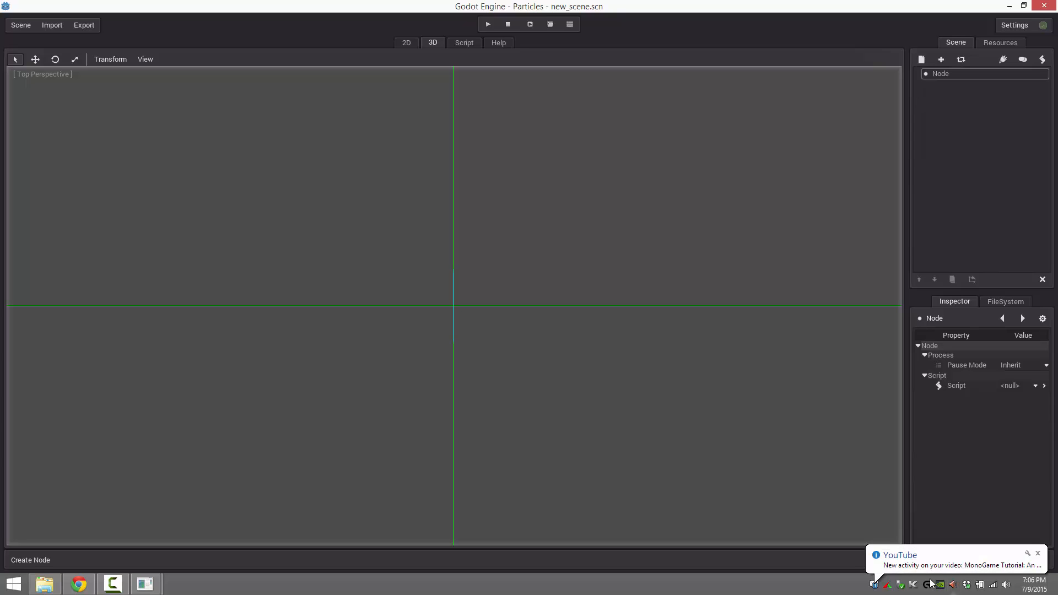
Exit the background program that shows the YouTube notification.
right_click(874, 583)
click(805, 573)
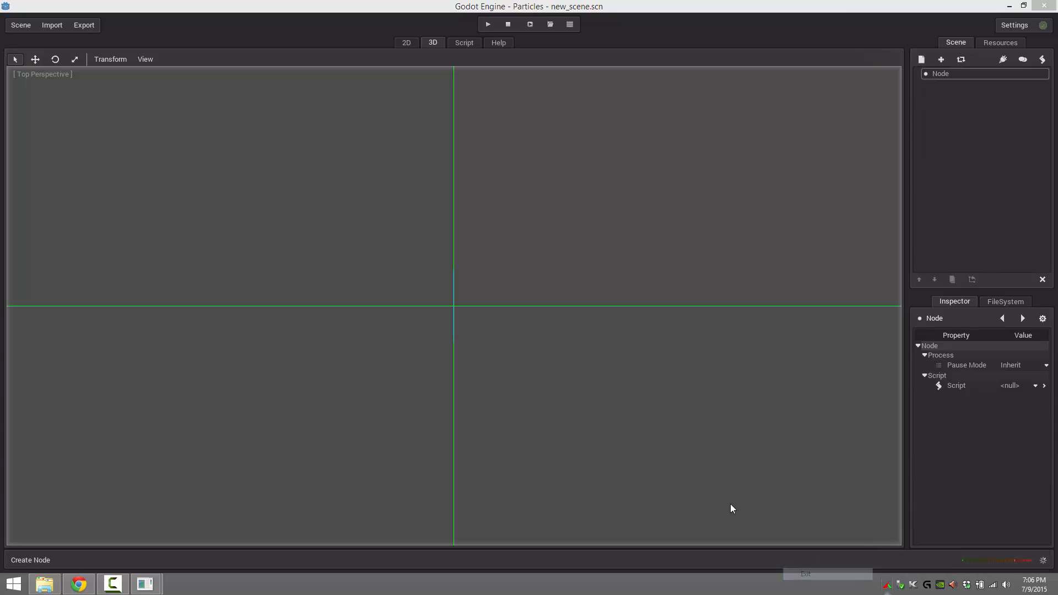
Add a Particles2D node as a child of the root Node and move it away from the canvas origin.
click(948, 74)
click(924, 58)
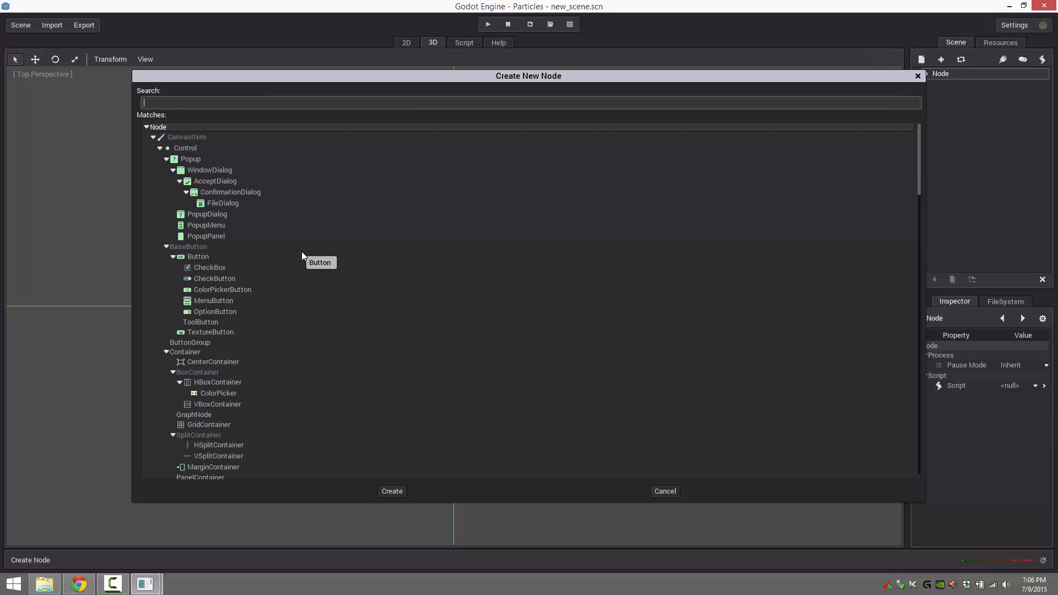
text(Part)
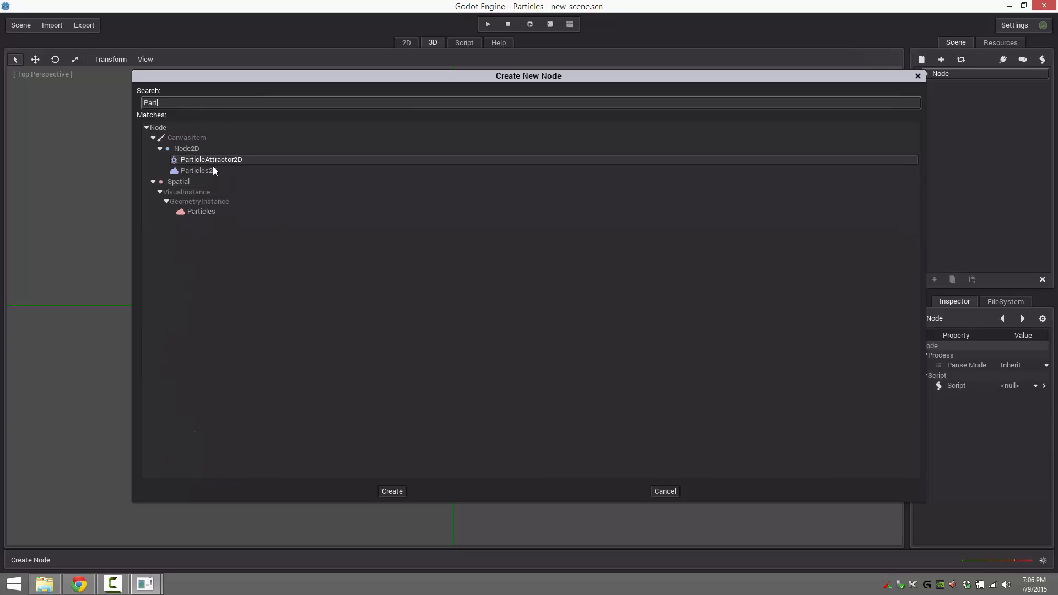
double_click(211, 171)
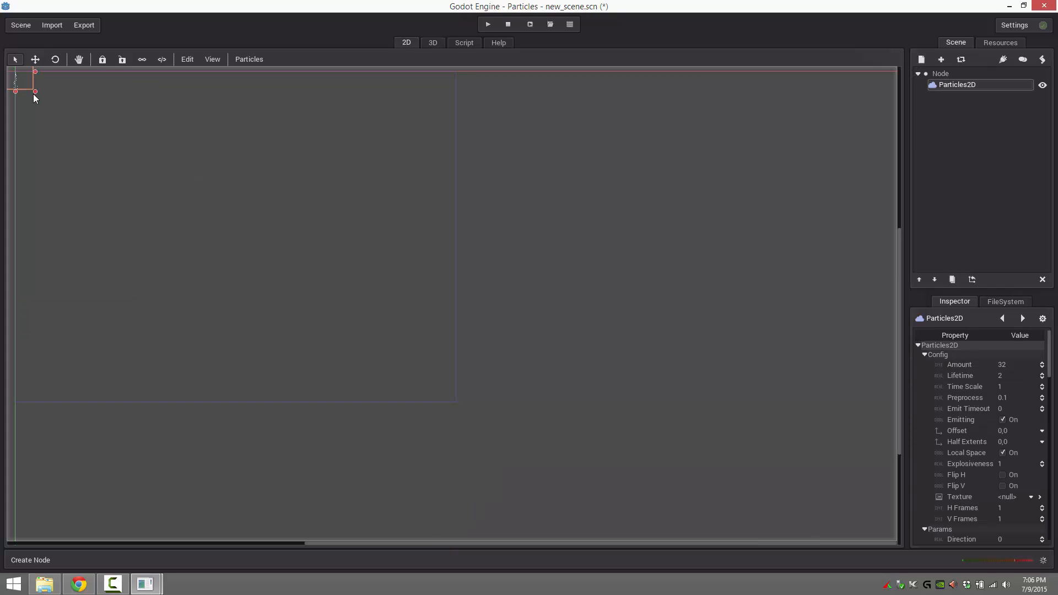
drag(28, 88, 150, 194)
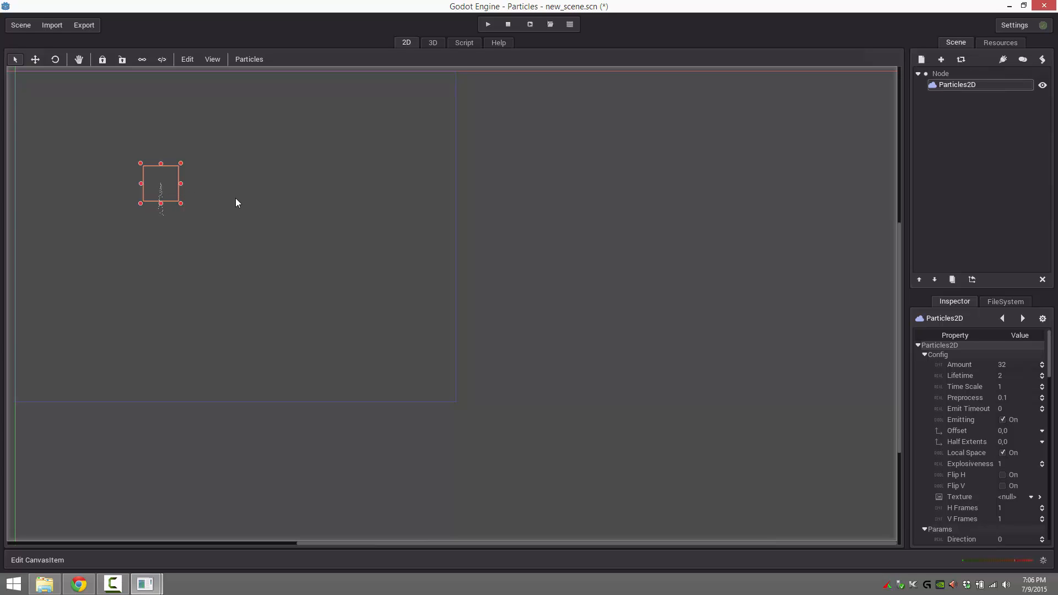
mouse_move(167, 184)
mouse_down()
mouse_move(222, 177)
mouse_move(155, 181)
mouse_up()
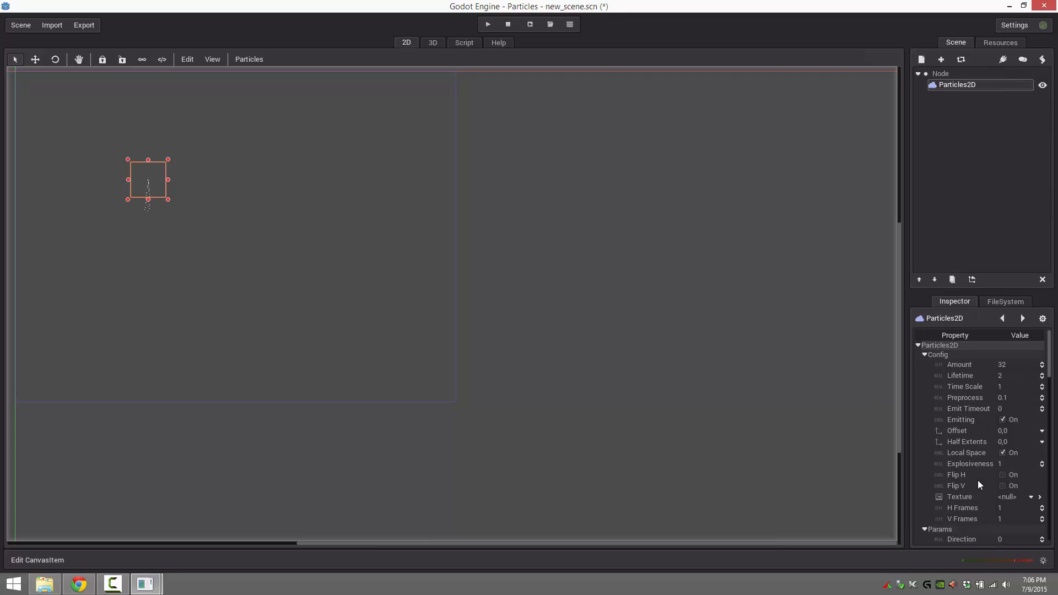
Compare the emitter's motion with Local Space off and on, leaving it enabled and the emitter near the canvas origin.
scroll(981, 497, down, 5)
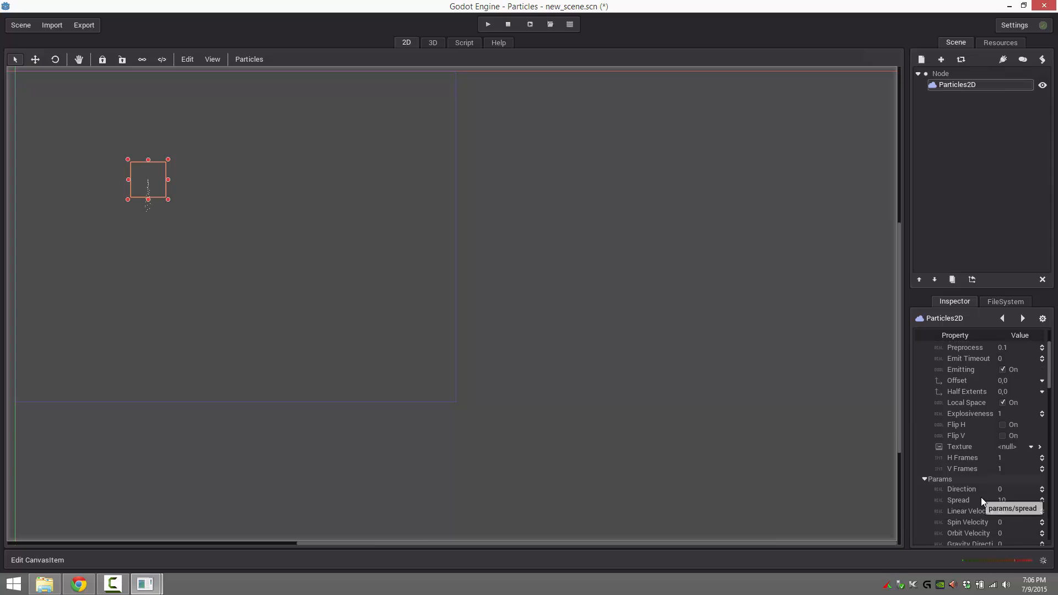
scroll(981, 497, down, 6)
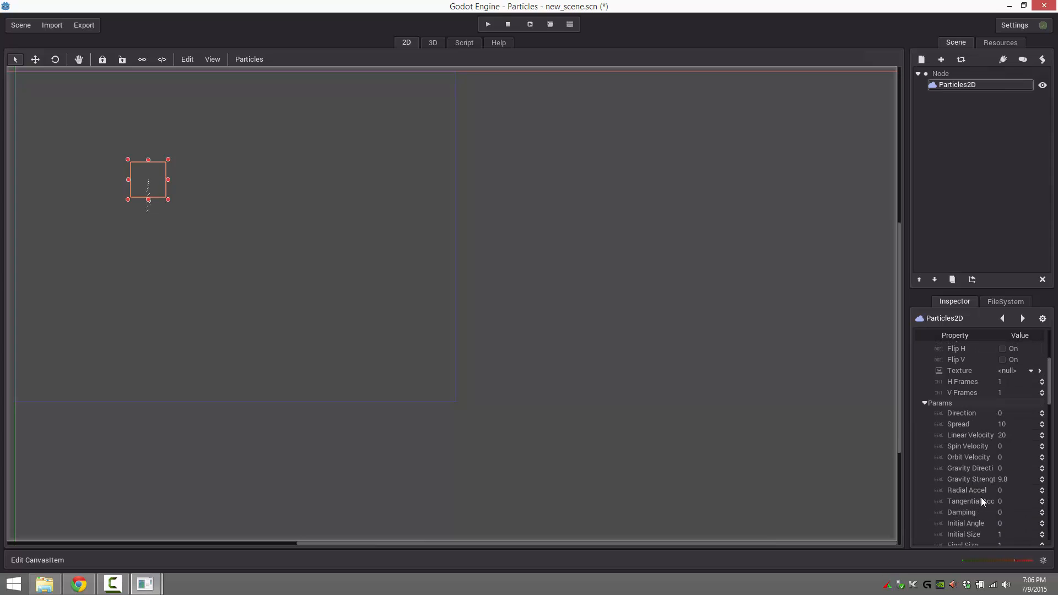
scroll(980, 494, up, 10)
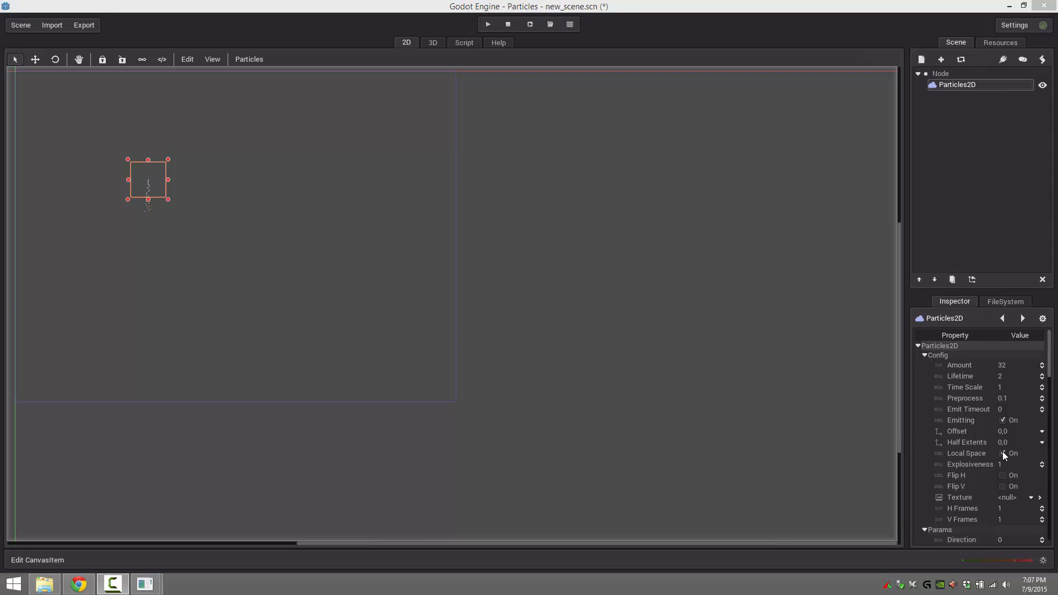
drag(142, 173, 210, 177)
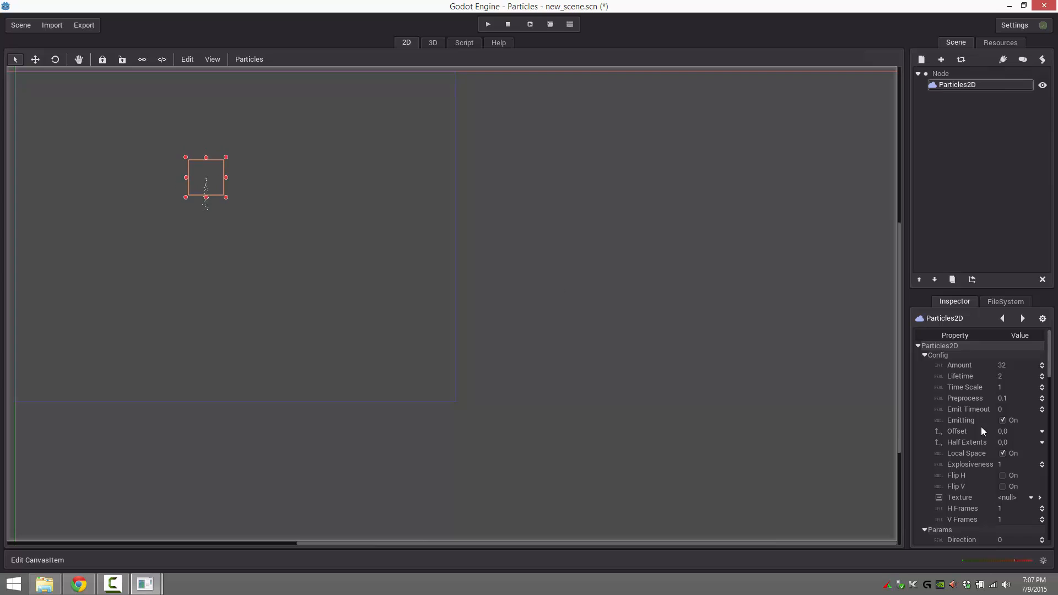
click(1003, 454)
drag(209, 177, 318, 204)
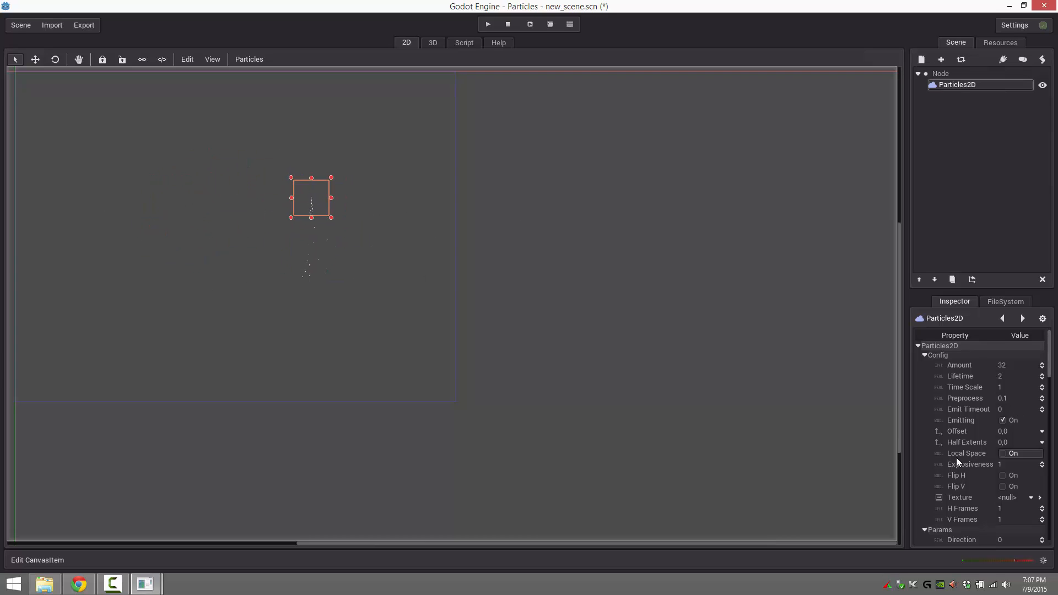
click(1004, 454)
drag(307, 196, 52, 130)
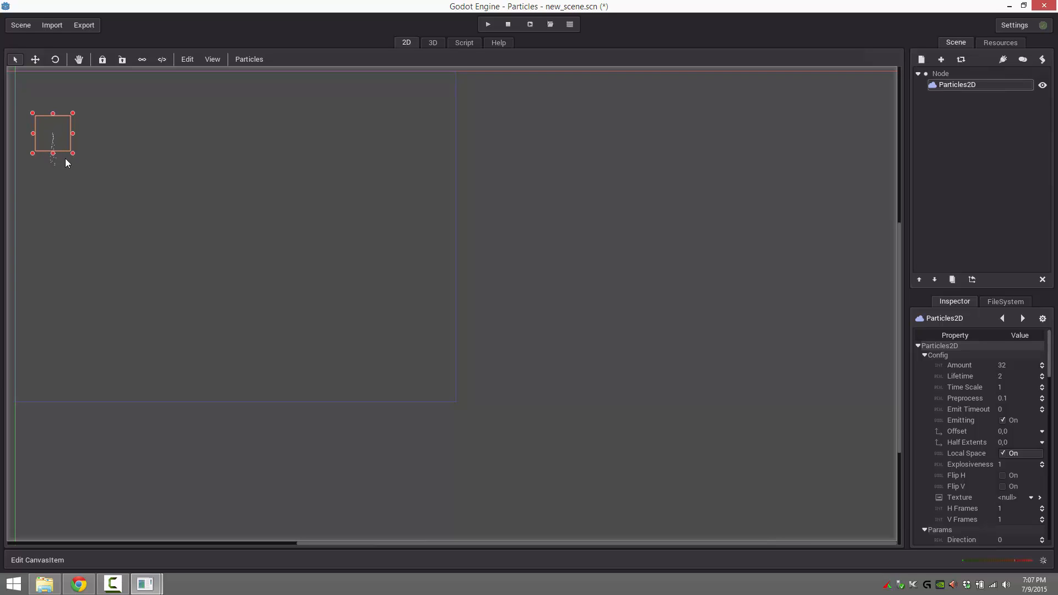
click(79, 584)
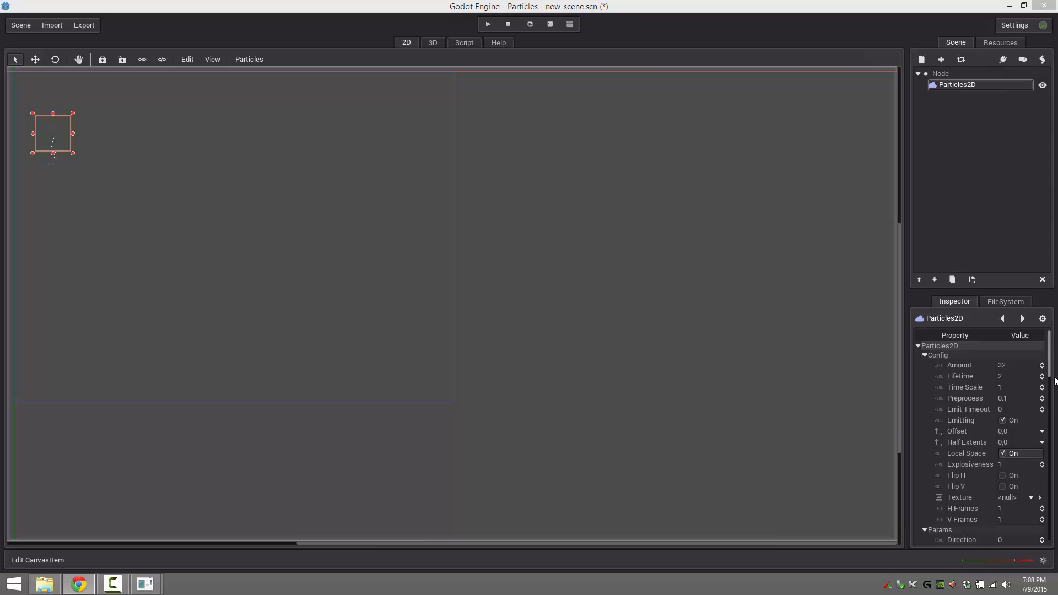
Set the Particles2D Direction parameter to 180.
drag(1050, 373, 1049, 398)
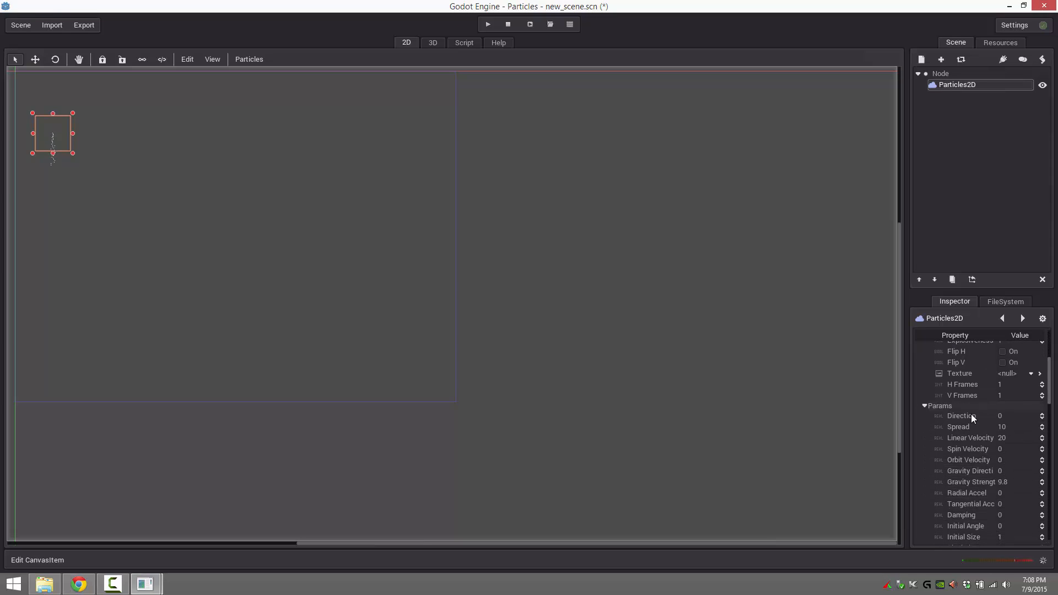
click(1018, 415)
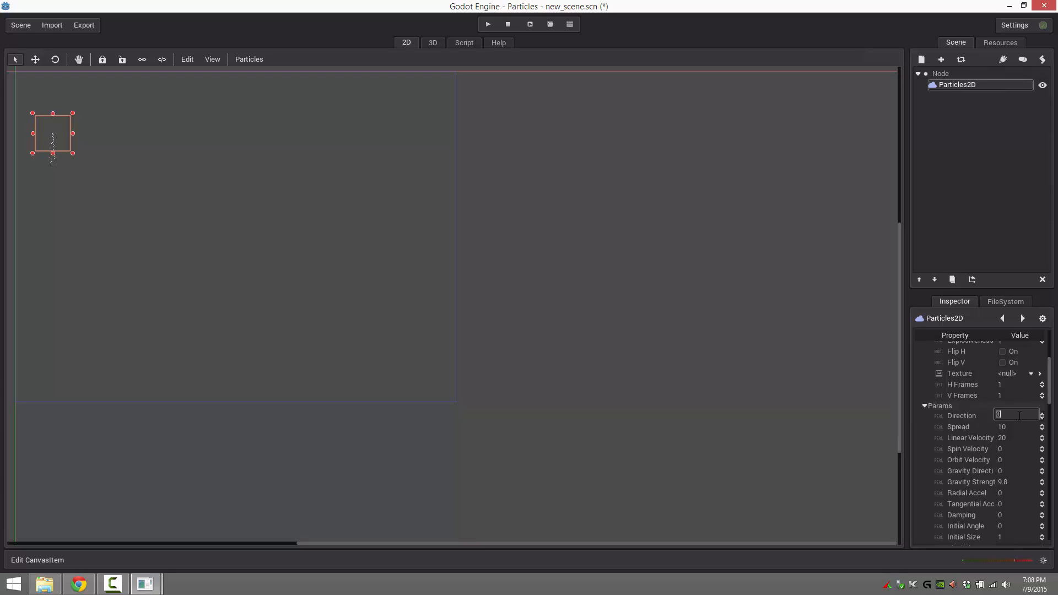
text(180)
key(Return)
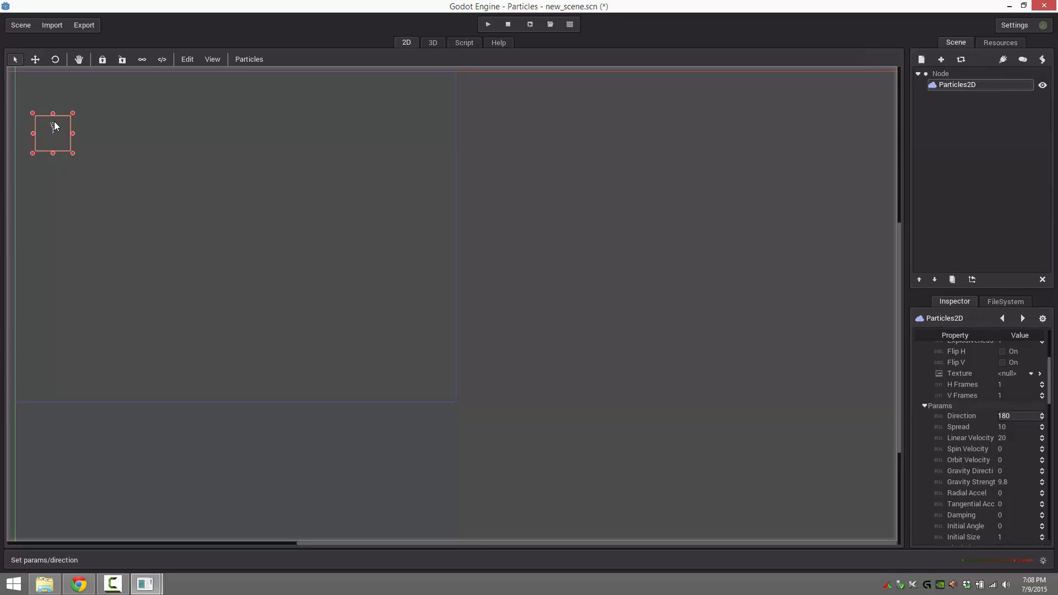
Test the emitter's Direction parameter at 90 and 270, and set it back to 180.
click(1010, 418)
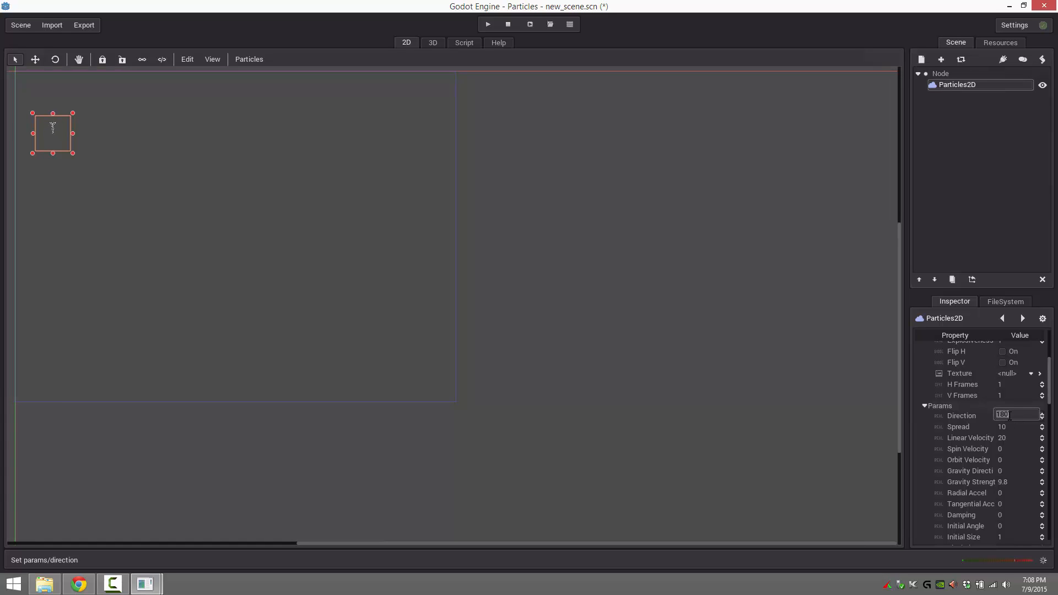
text(90)
key(Return)
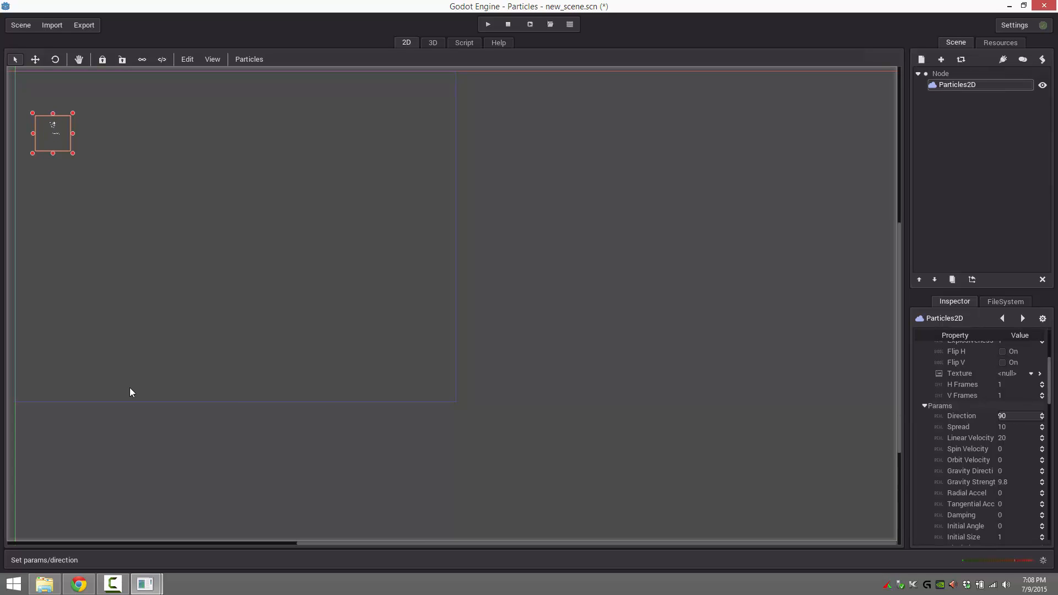
click(1015, 417)
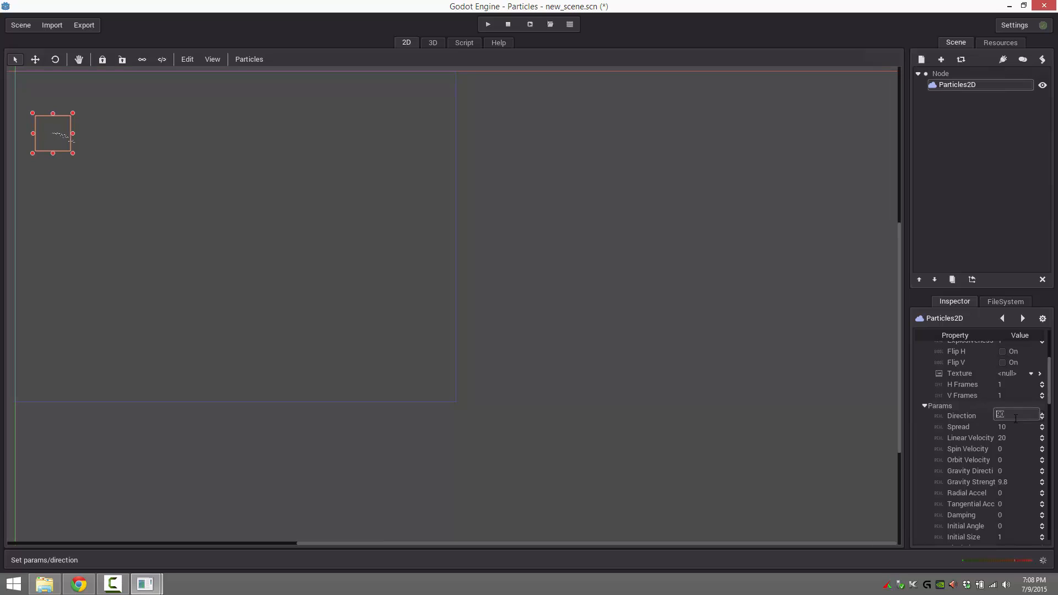
text(270)
key(Return)
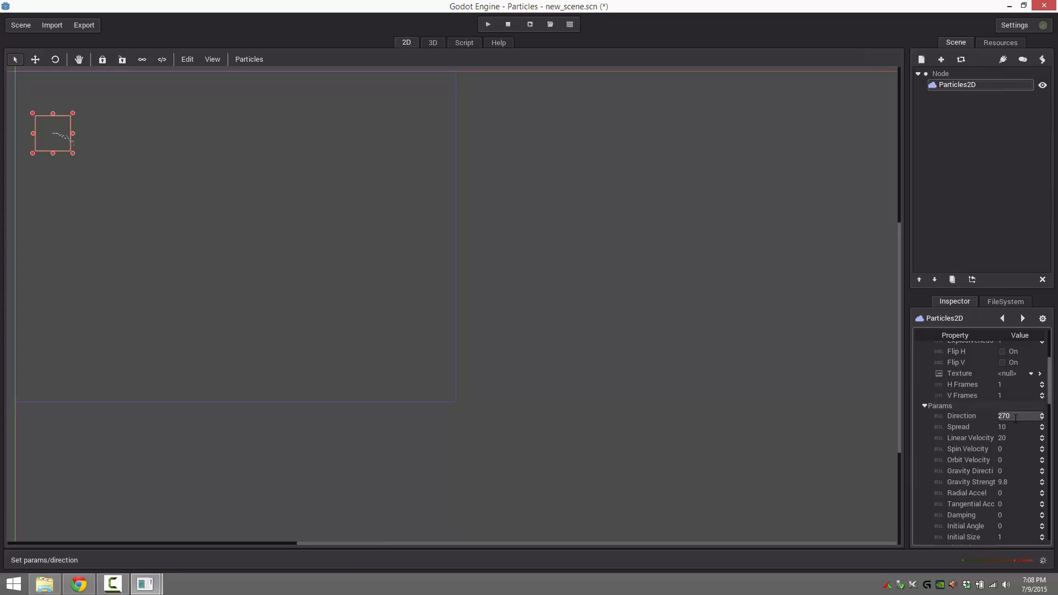
click(1016, 417)
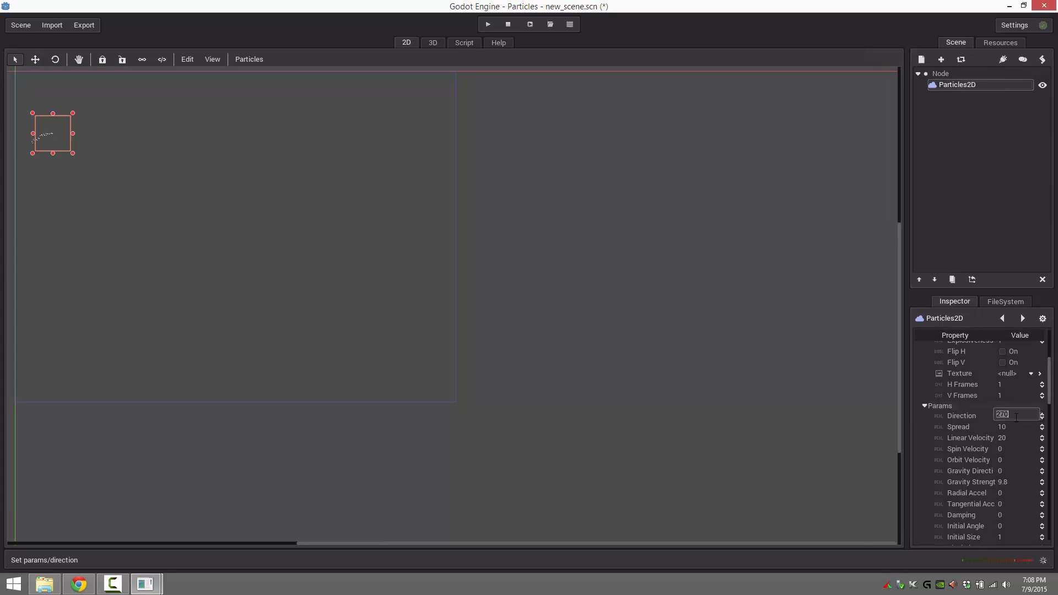
text(180)
key(Return)
Examine the emitted particles up close and review the Particles2D Config and Params properties.
scroll(87, 172, up, 4)
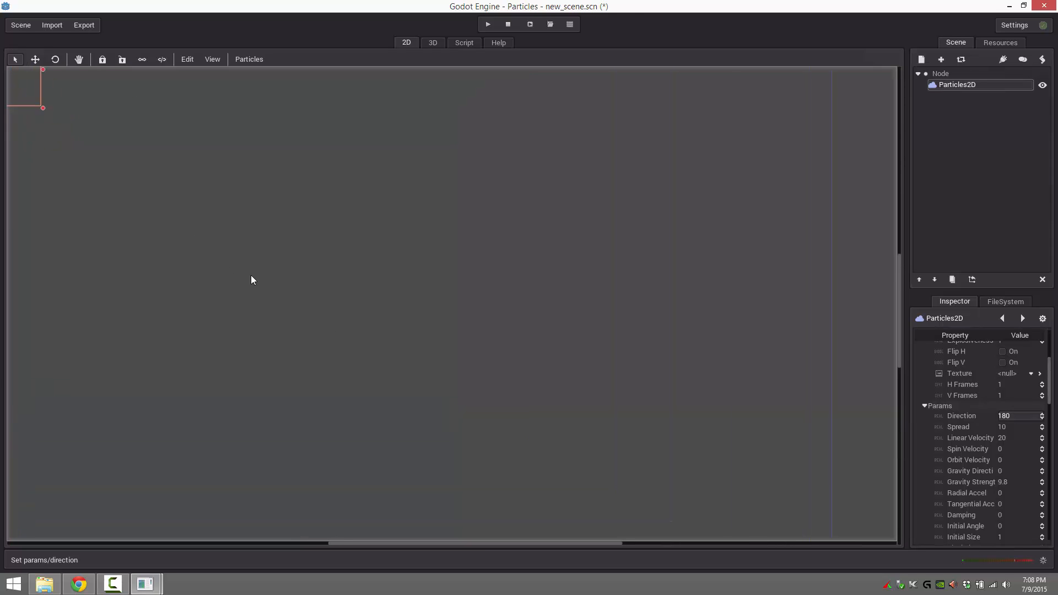
middle_drag(250, 276, 389, 369)
scroll(393, 361, up, 6)
middle_drag(221, 178, 326, 240)
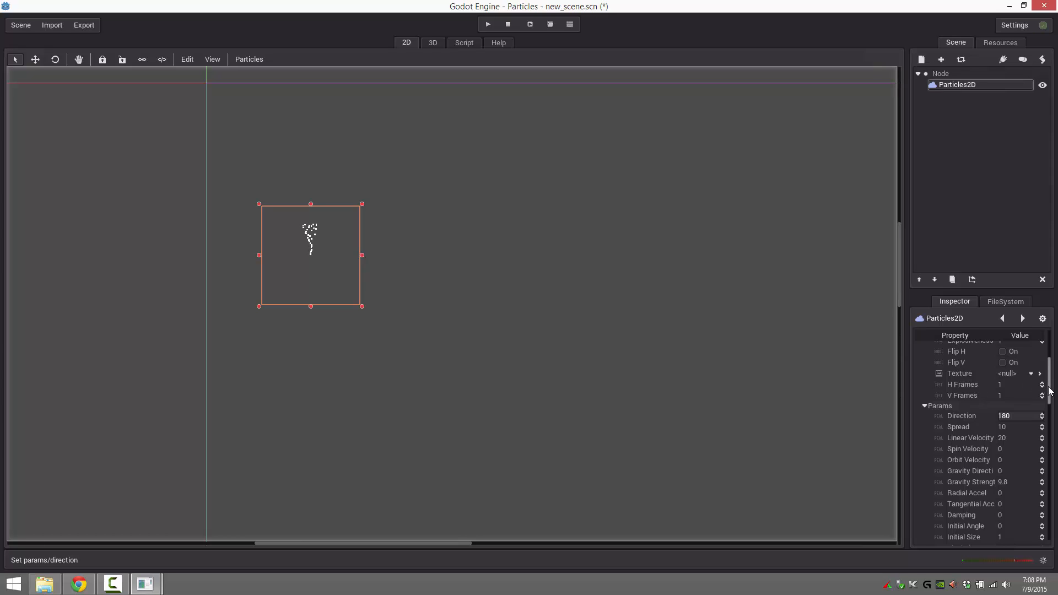
drag(1048, 388, 1048, 356)
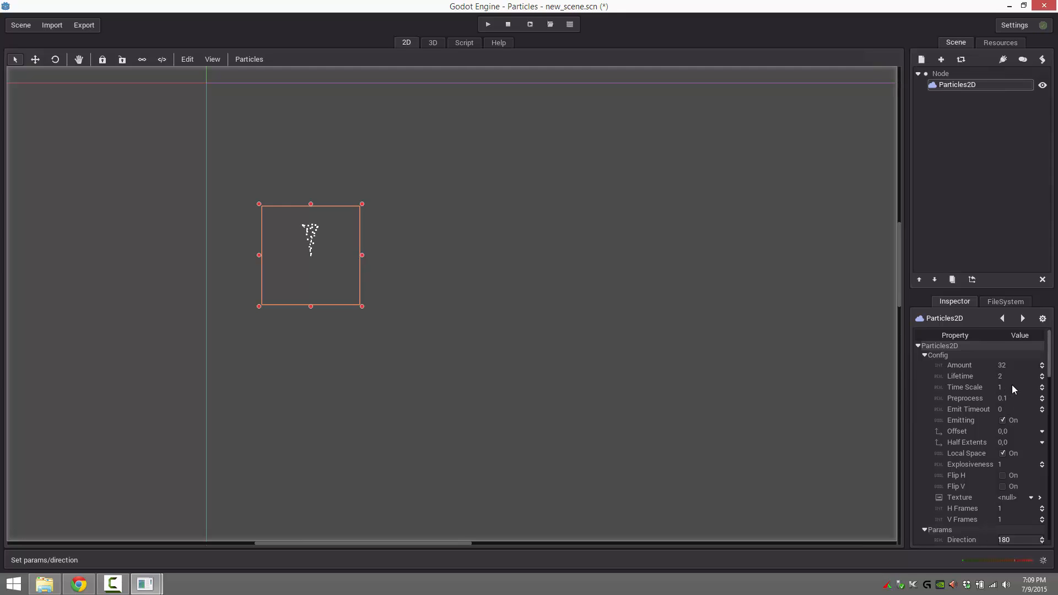
scroll(973, 458, down, 6)
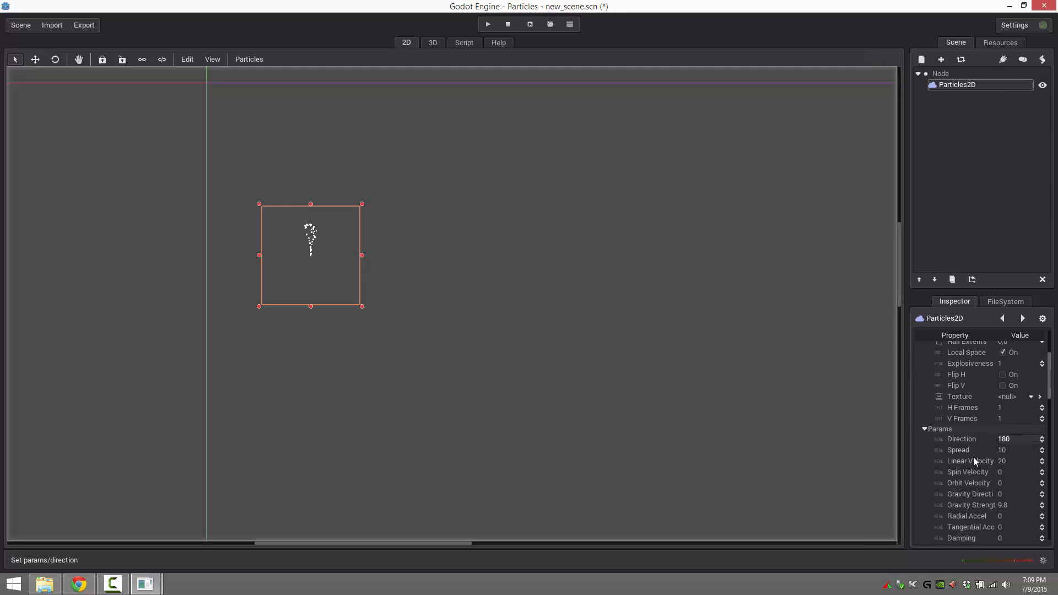
scroll(973, 457, down, 2)
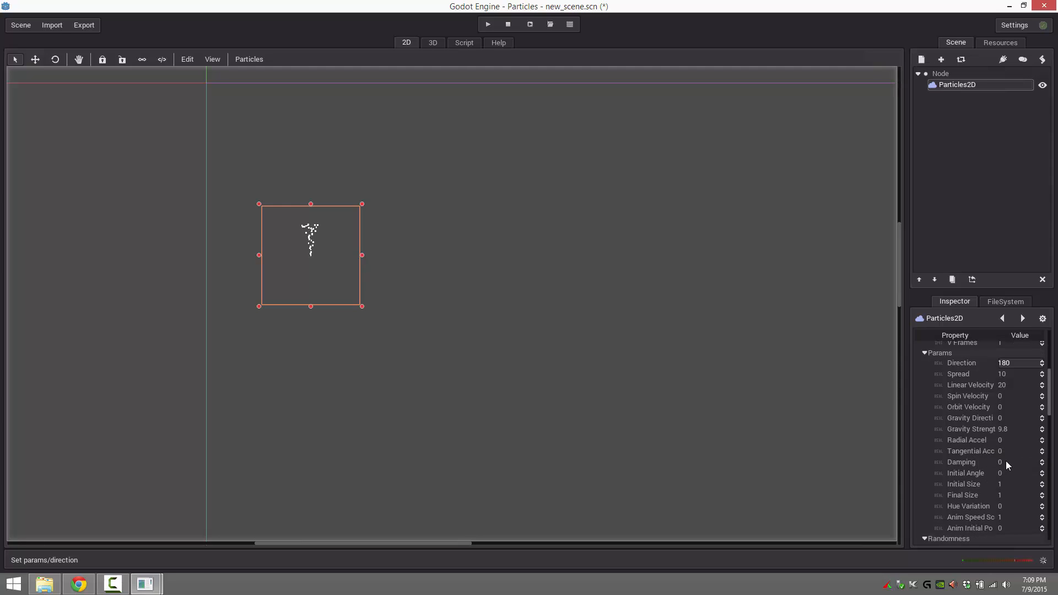
Compare the emission with Explosiveness at 0 and 0.5, and return it to 1.
scroll(1006, 461, up, 8)
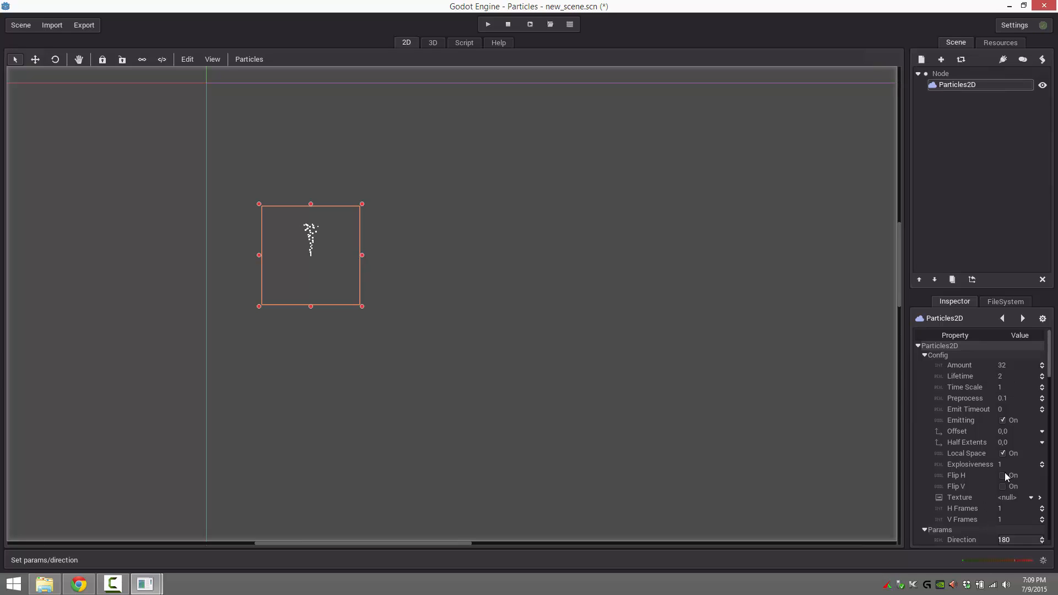
click(1017, 464)
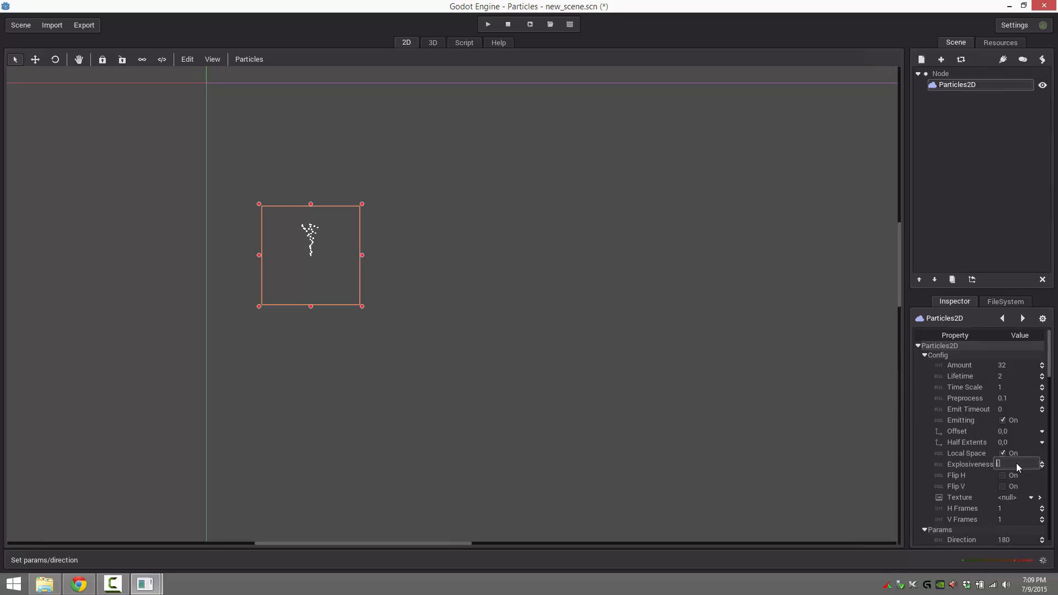
text(0)
key(Return)
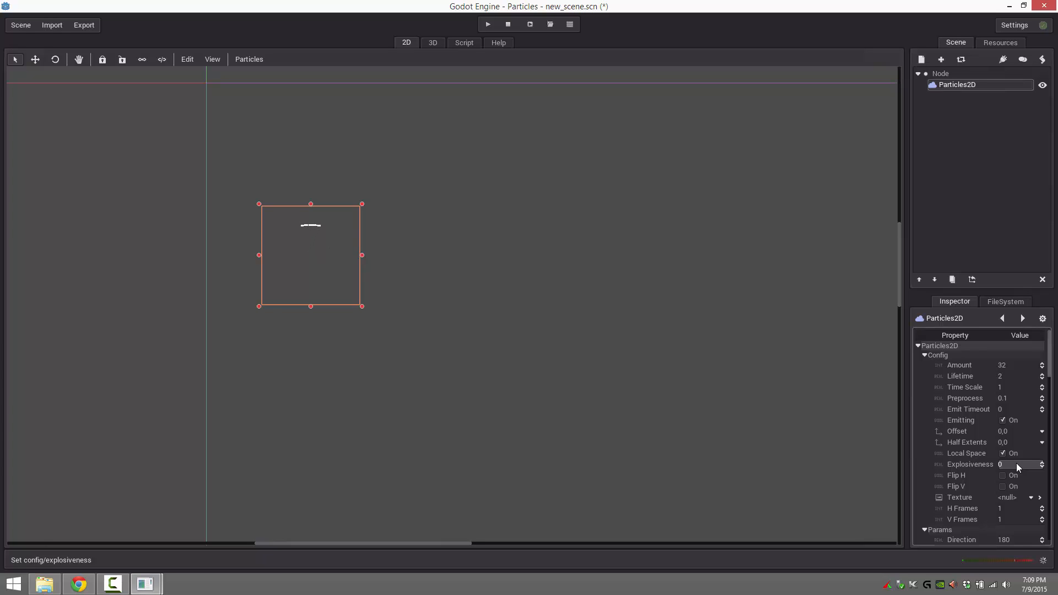
click(1016, 465)
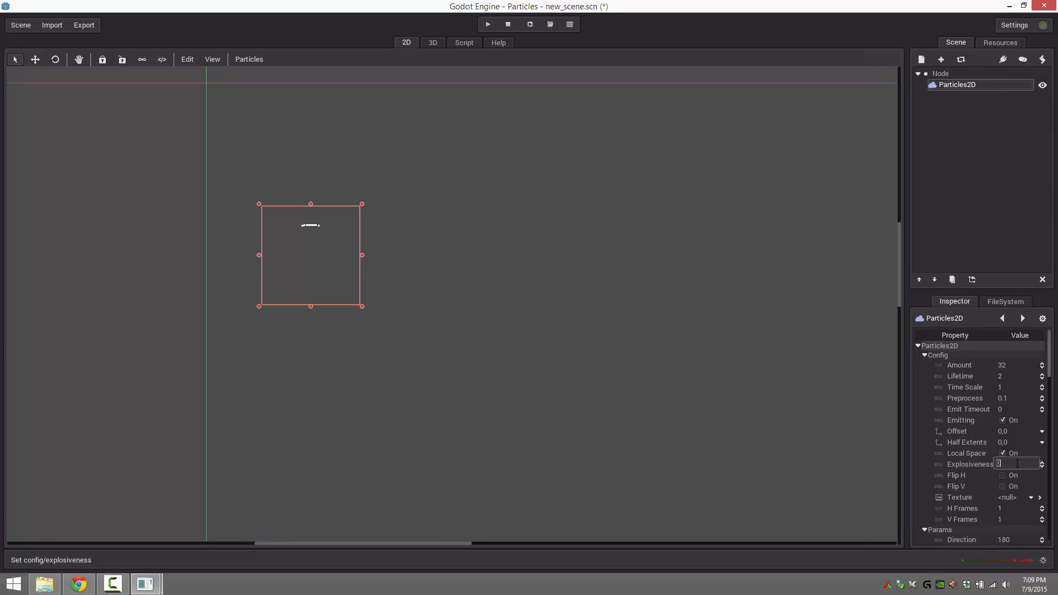
key(Return)
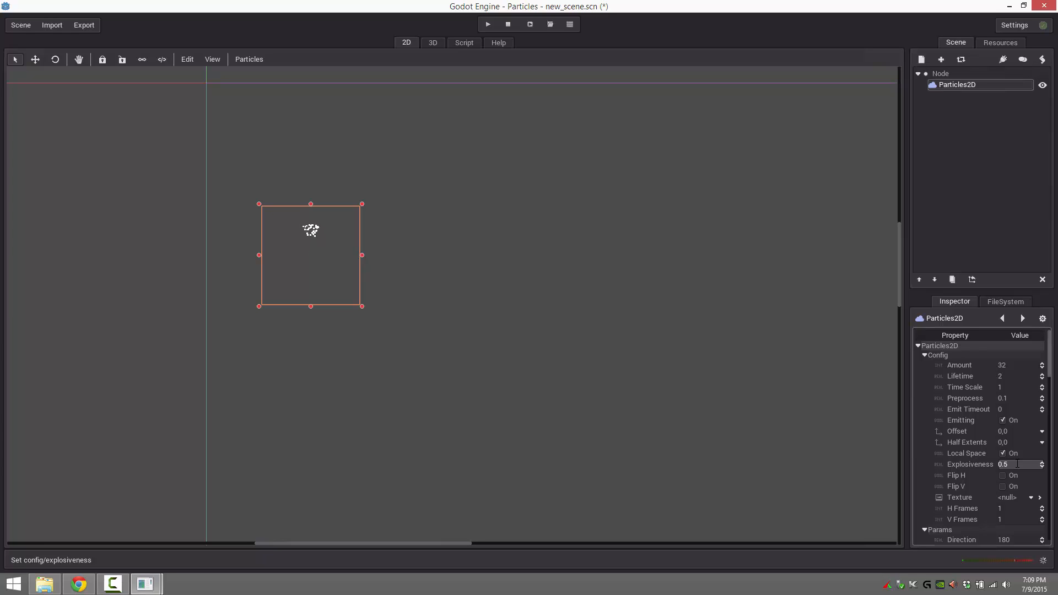
click(1017, 464)
text(1)
key(Return)
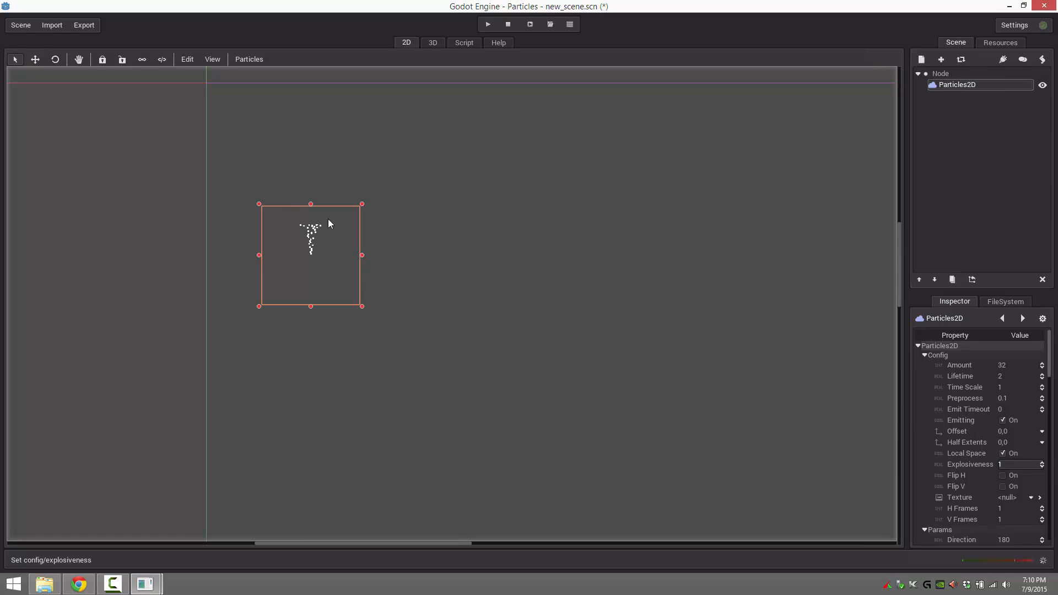
Try a particle Lifetime of 4 and set it back to 2.
click(1015, 376)
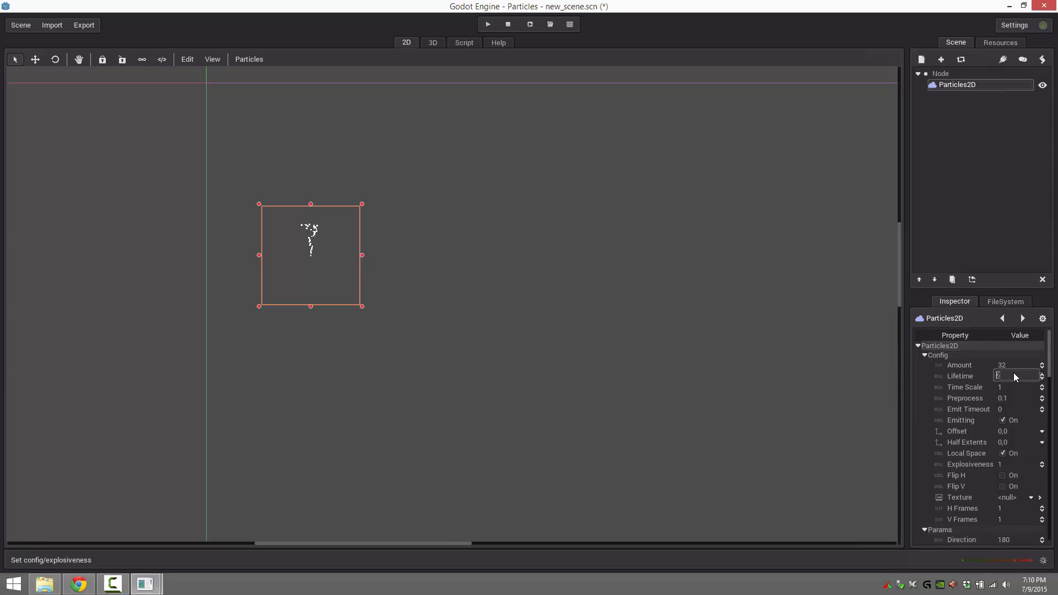
text(4)
key(Return)
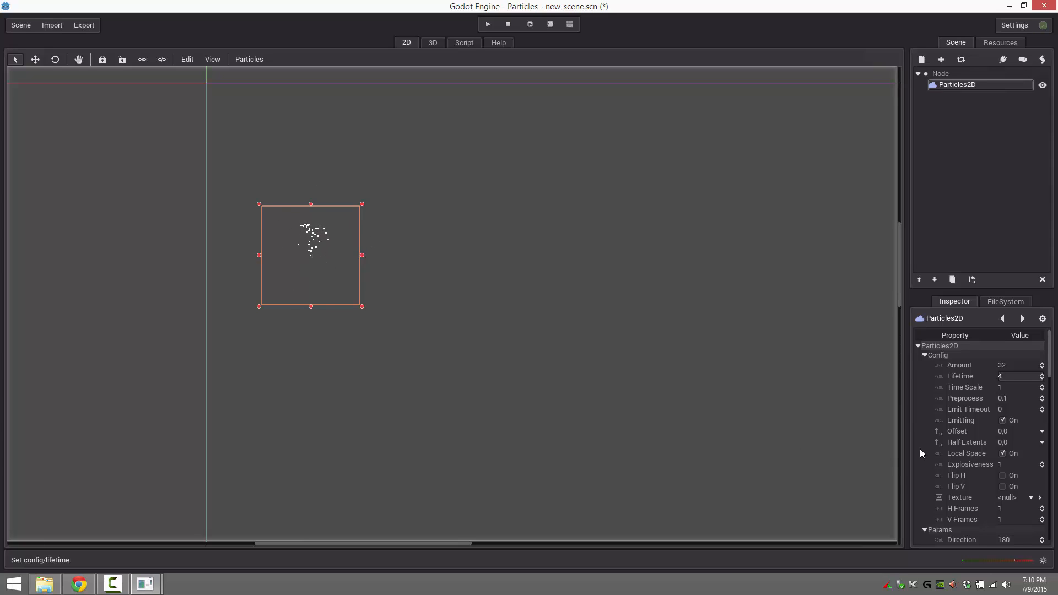
click(1019, 377)
text(2)
key(Return)
Set the emitter's Gravity Strength parameter to 0.
scroll(1006, 428, down, 2)
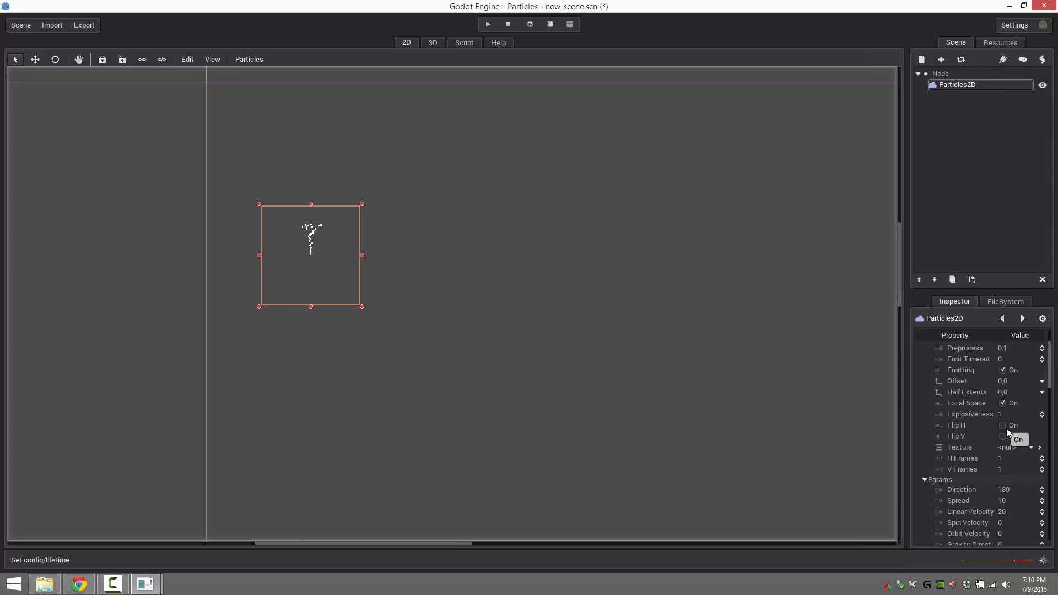
scroll(1006, 428, down, 3)
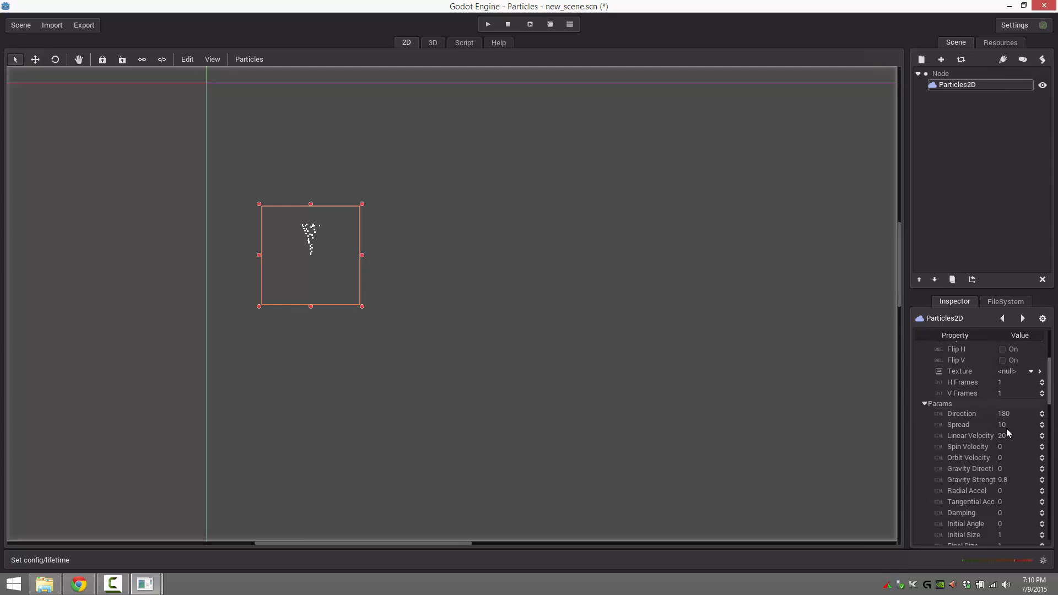
scroll(1010, 440, down, 1)
click(1016, 454)
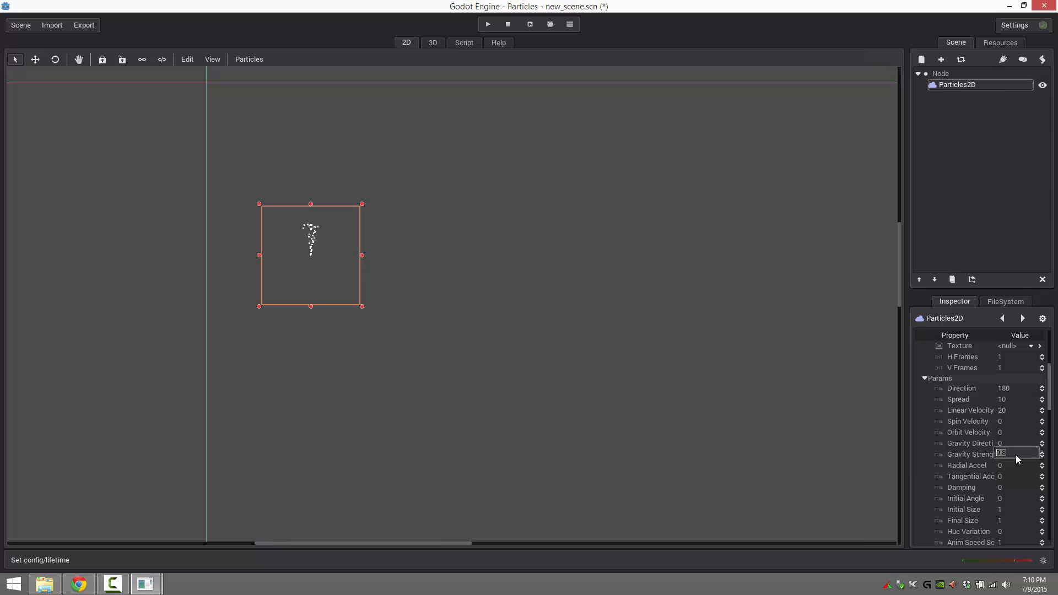
text(0)
key(Return)
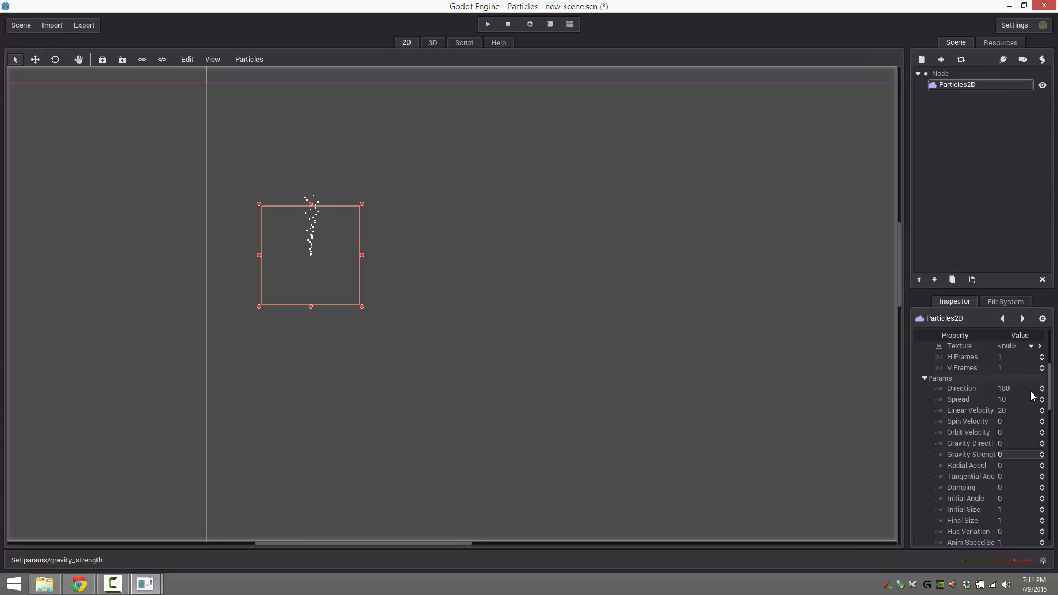
Set the emitter's Linear Velocity parameter to 15.
scroll(1025, 395, up, 5)
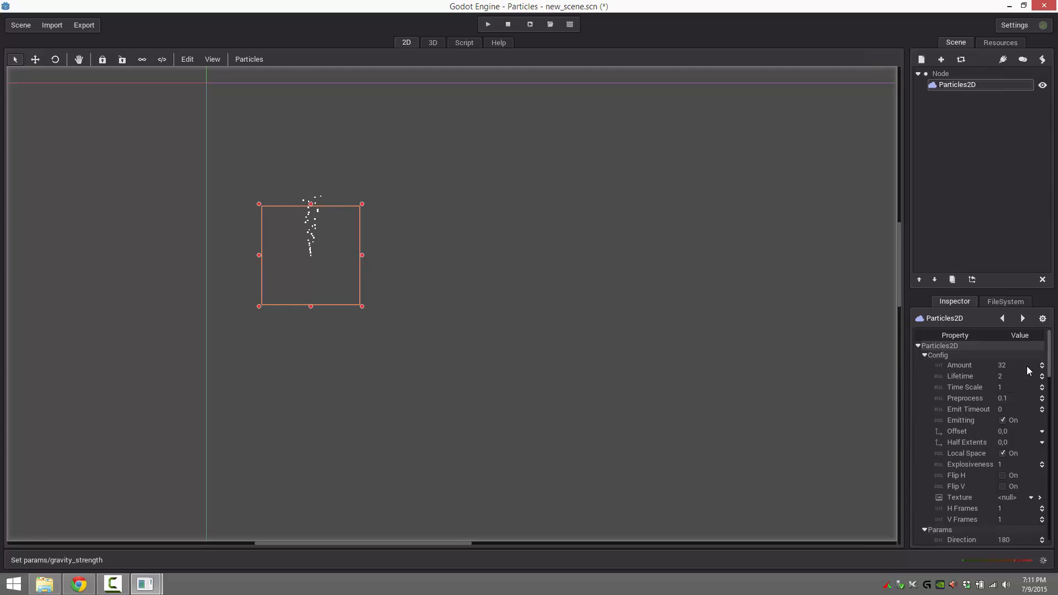
scroll(1014, 385, down, 2)
scroll(1009, 408, down, 1)
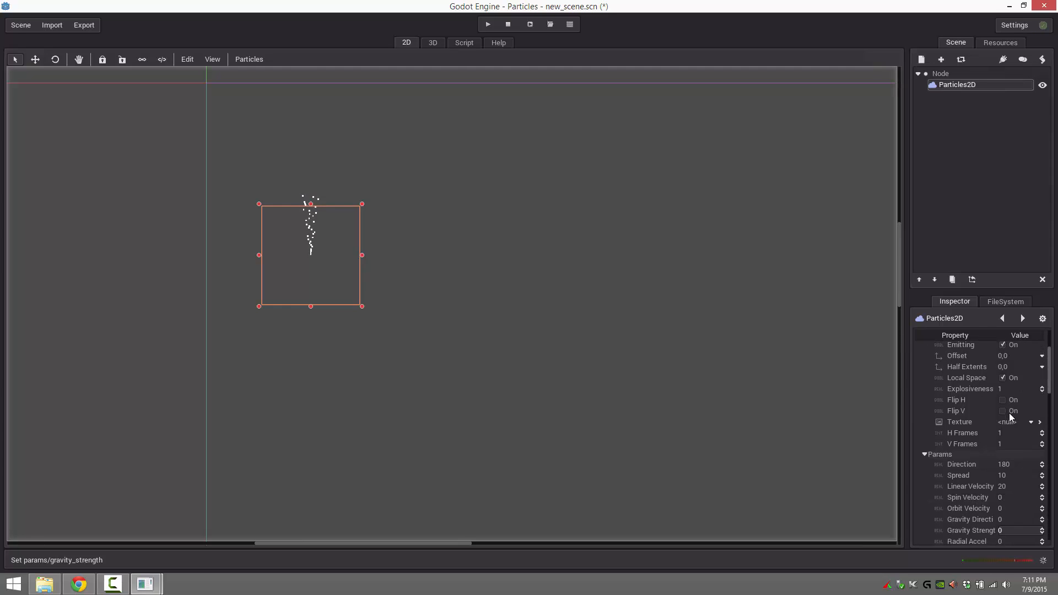
click(1013, 486)
text(15)
key(Return)
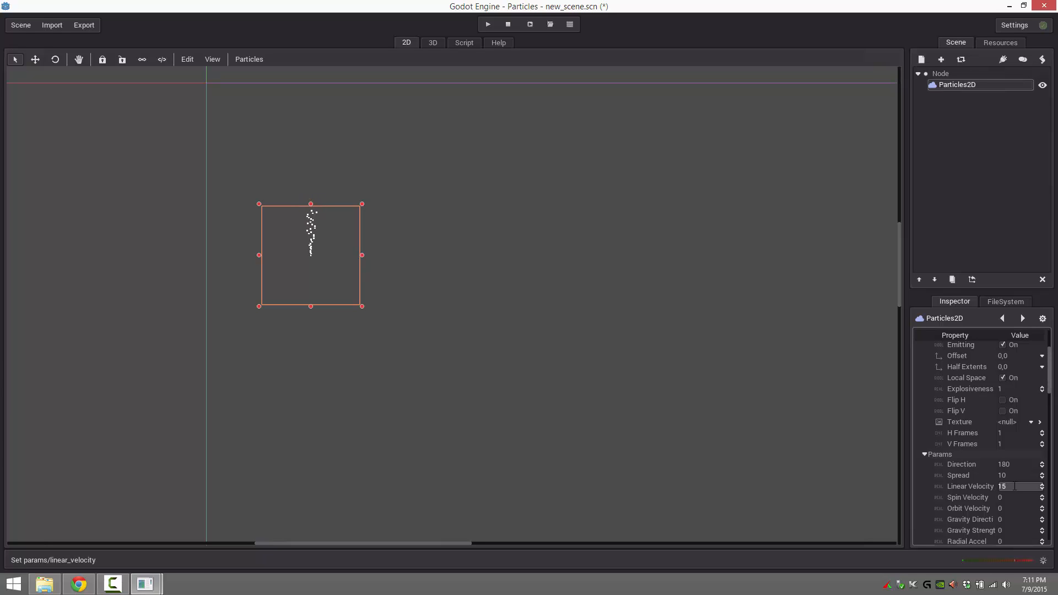
click(1014, 485)
click(1011, 477)
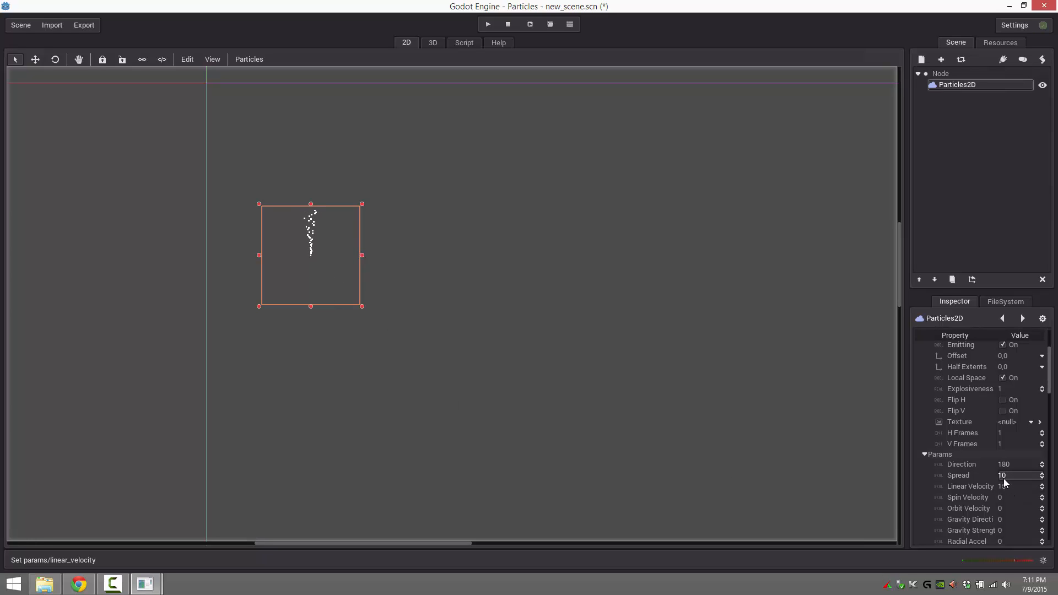
click(1022, 474)
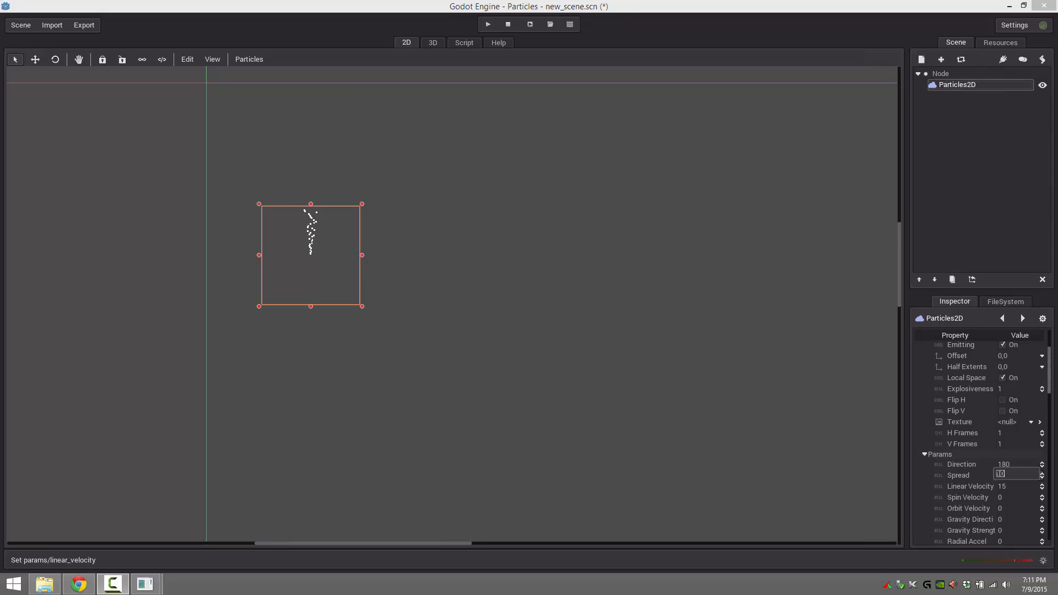
Set the Count of the emitter's Color Phases to 3.
scroll(980, 441, down, 10)
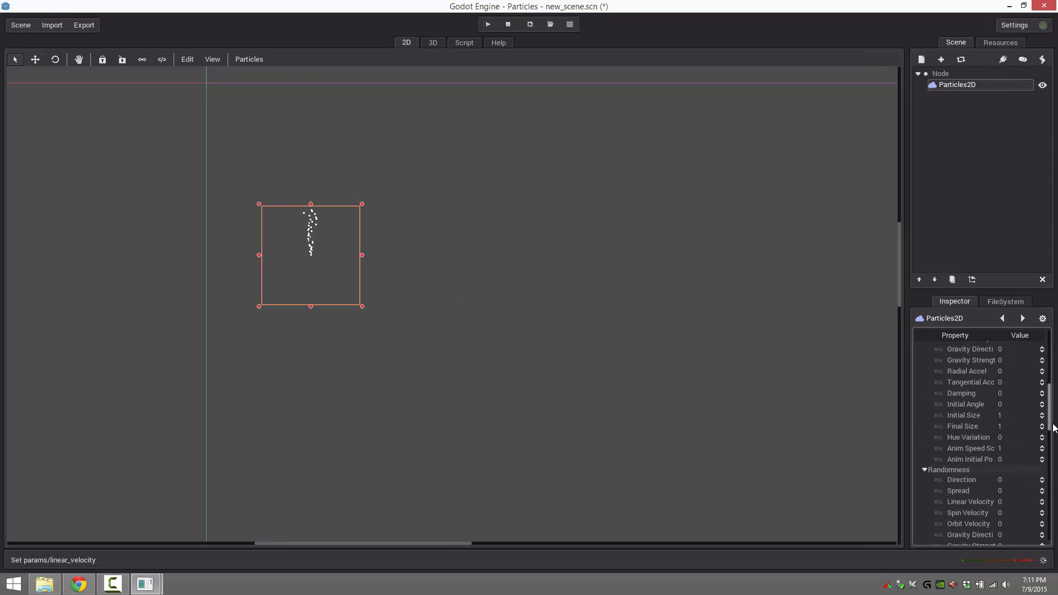
scroll(980, 440, down, 3)
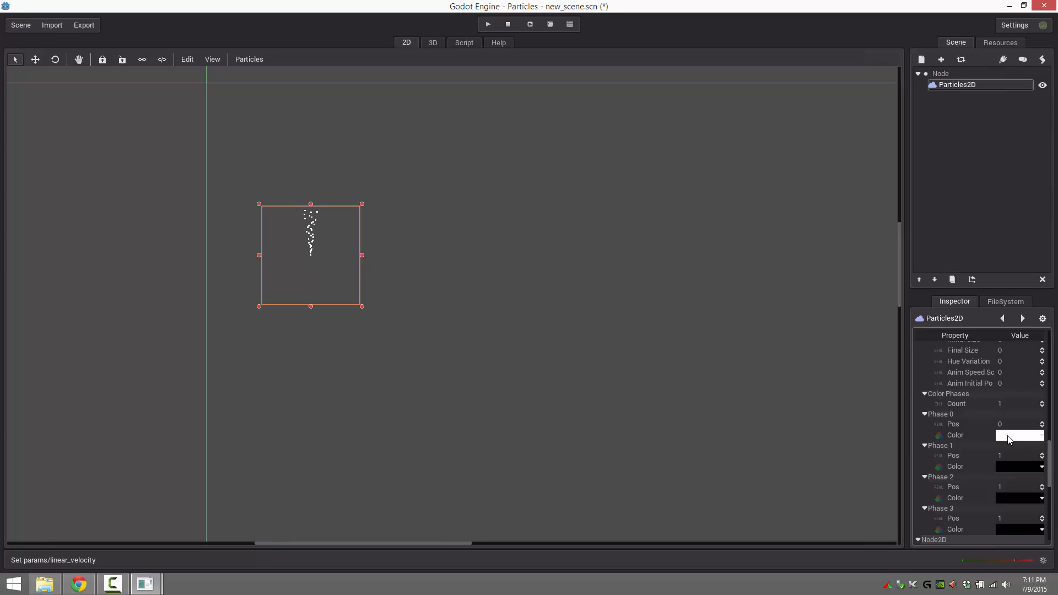
click(1013, 407)
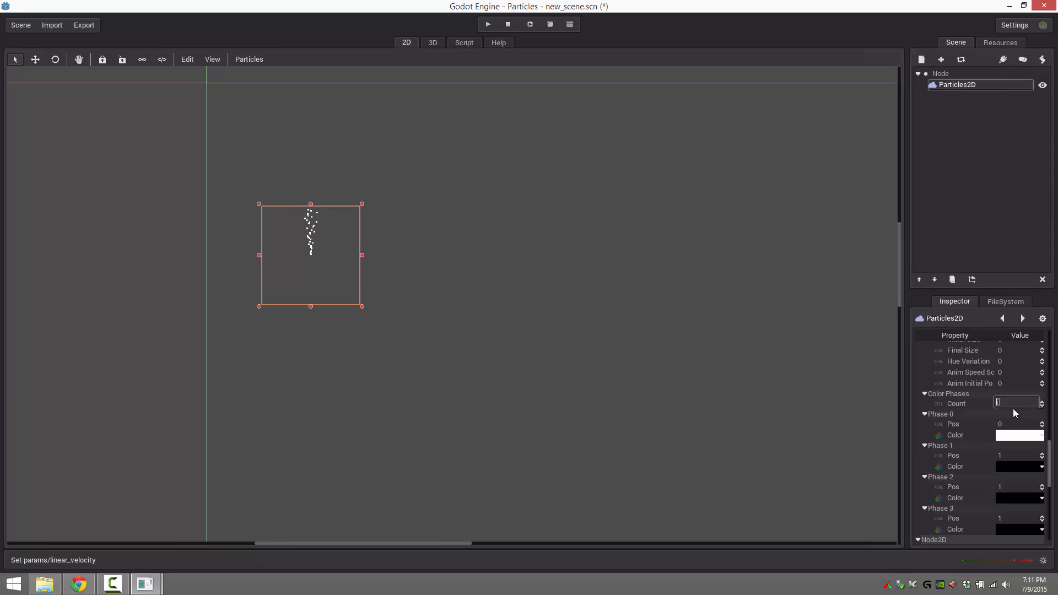
text(3)
key(Return)
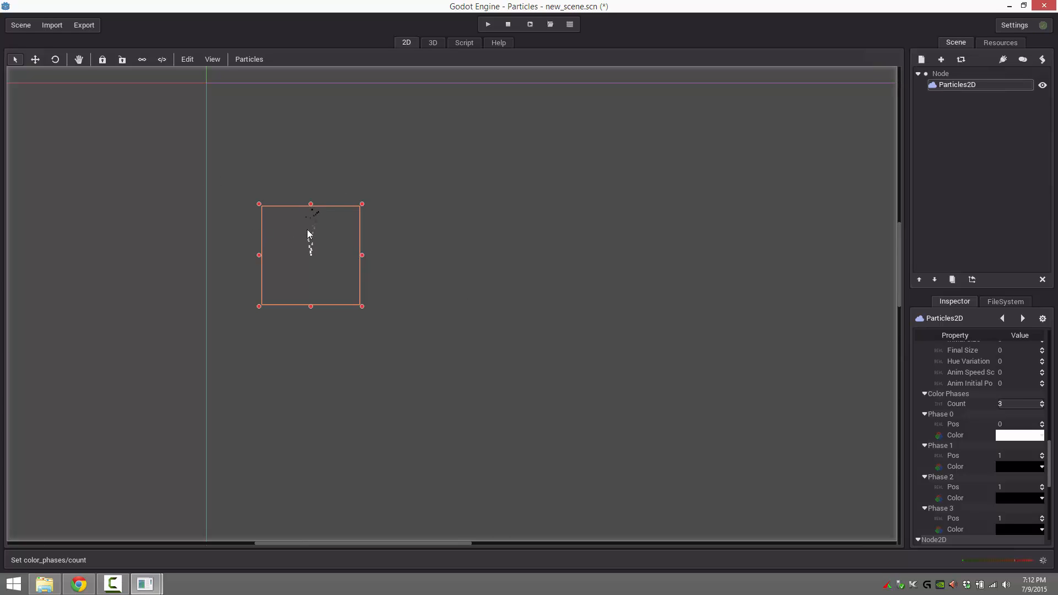
Give color Phase 1 the hex color ff3300 and raise its green component to 99 for an orange tone.
click(1015, 467)
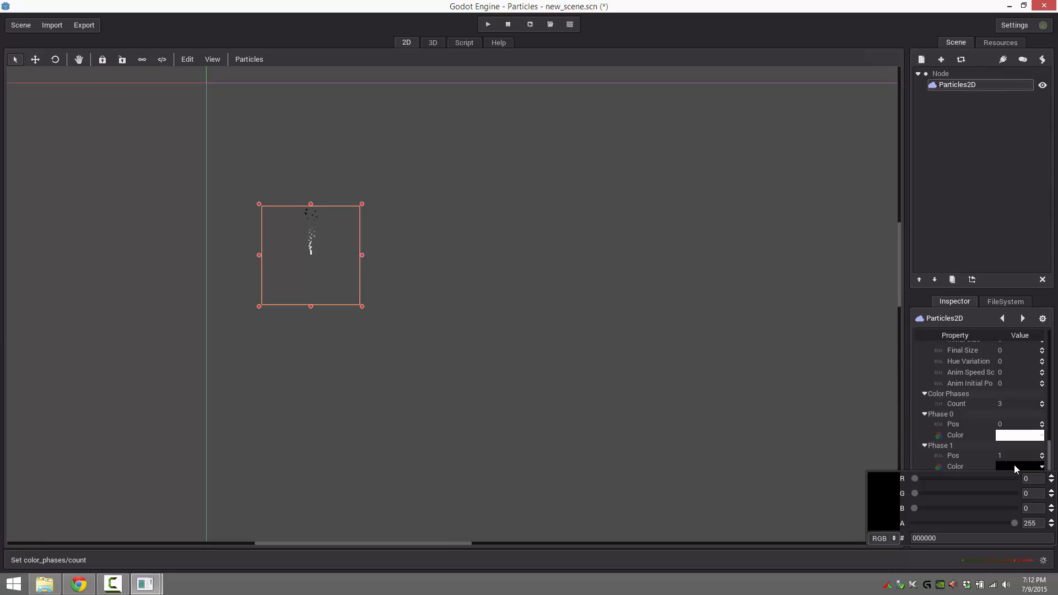
click(950, 539)
text(f)
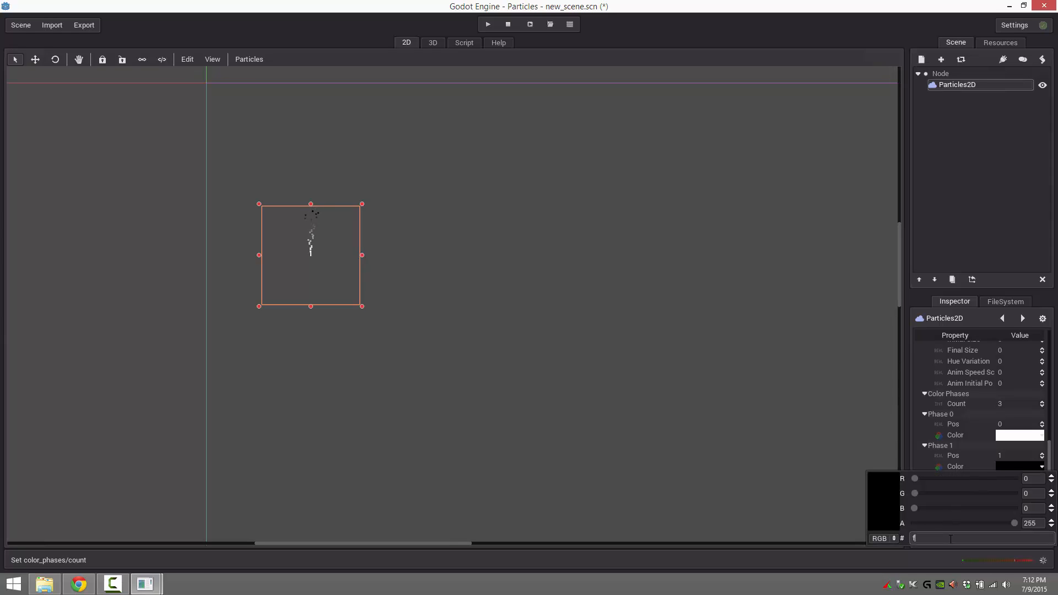
text(f3300)
key(Return)
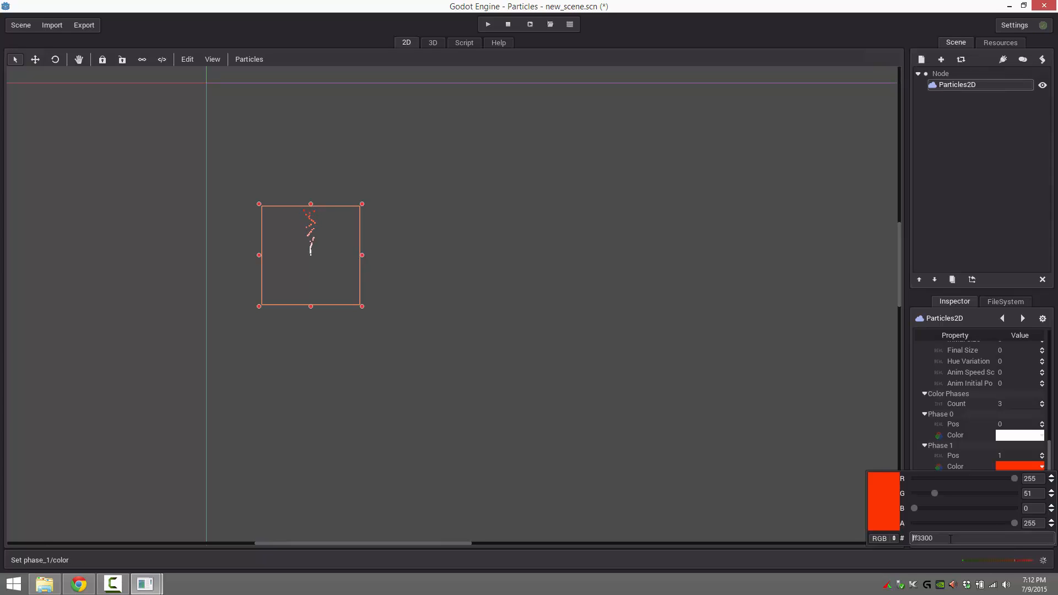
drag(934, 494, 951, 494)
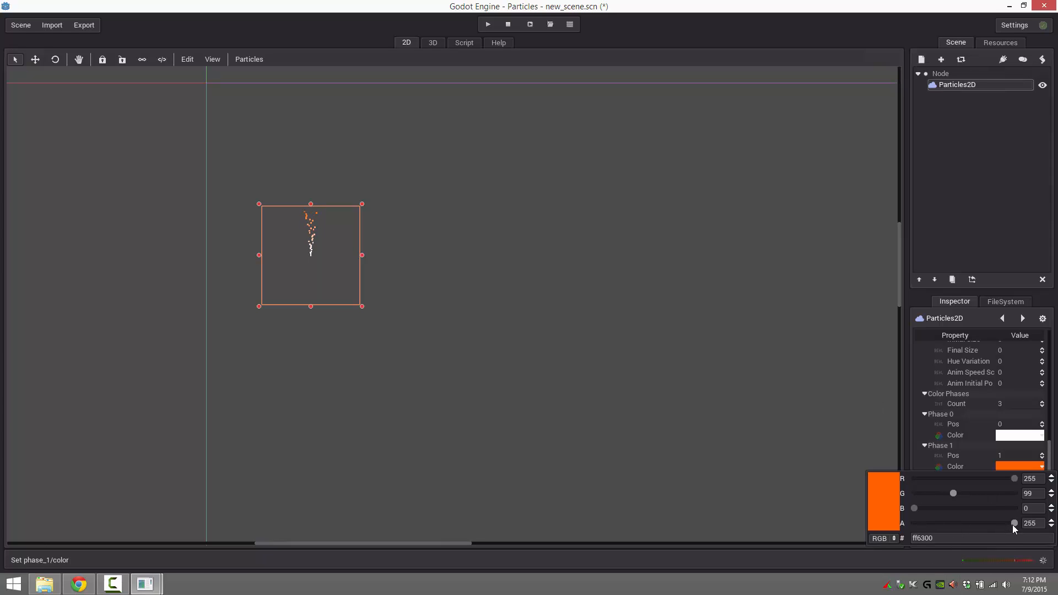
Lower the alpha of the Phase 1 color to make the orange partly transparent.
drag(1014, 523, 998, 523)
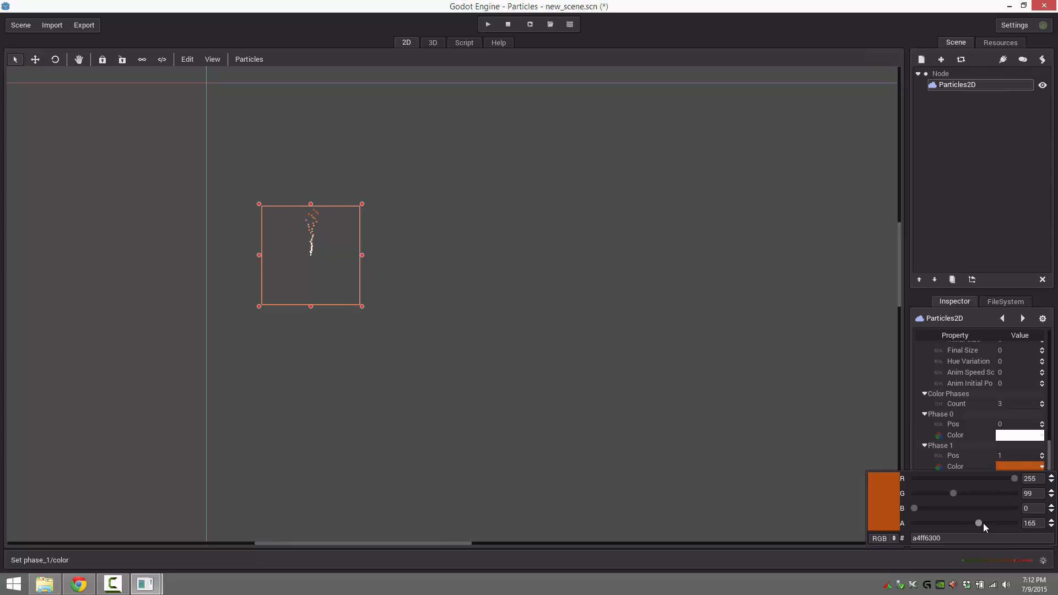
drag(982, 523, 971, 523)
click(748, 388)
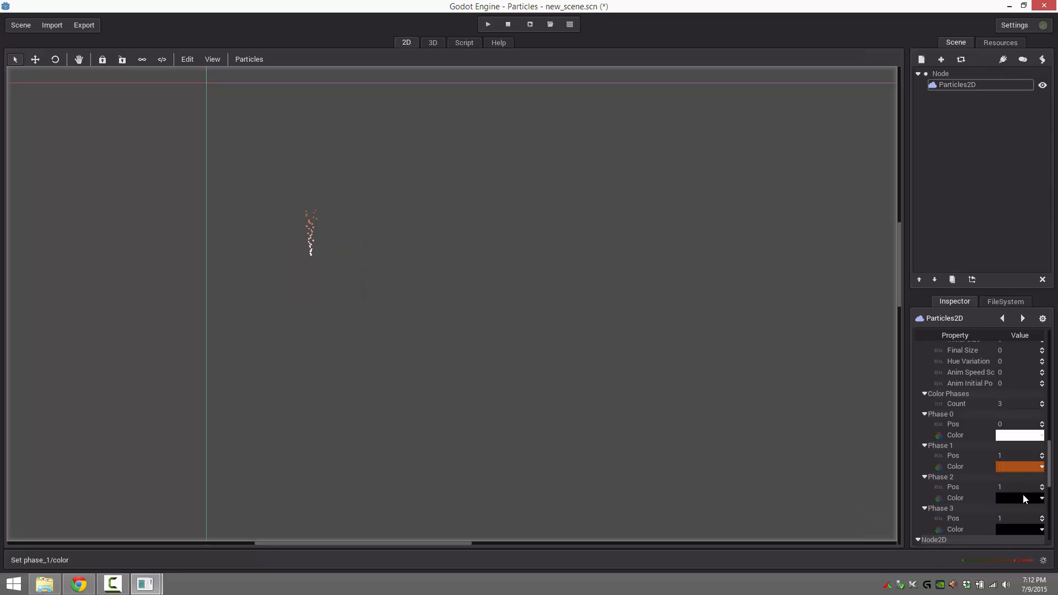
Give color Phase 2 a pure red with red at 255 and alpha lowered to about 183.
click(1019, 498)
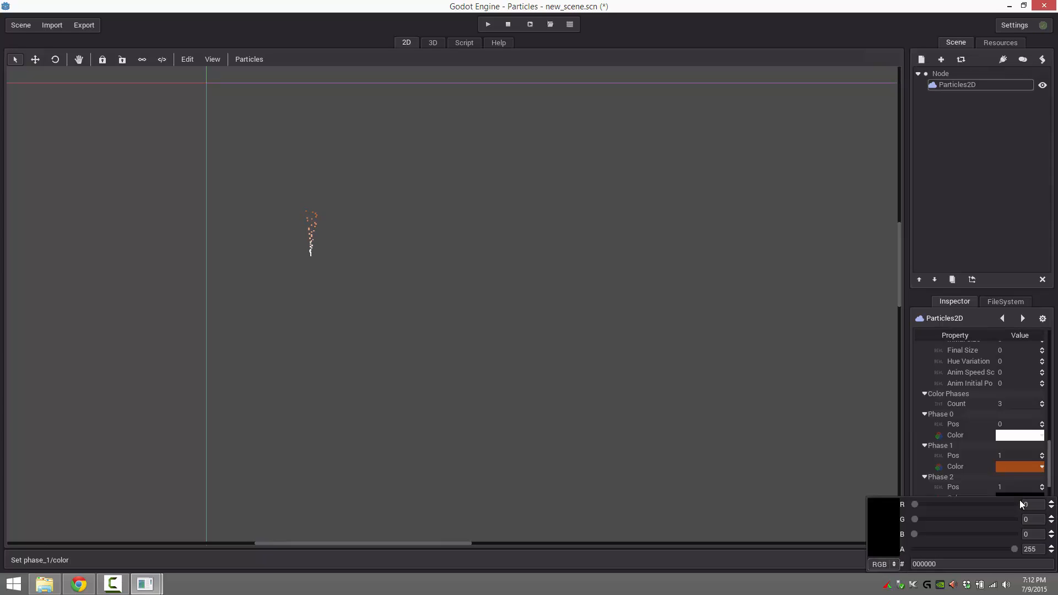
drag(915, 504, 1017, 504)
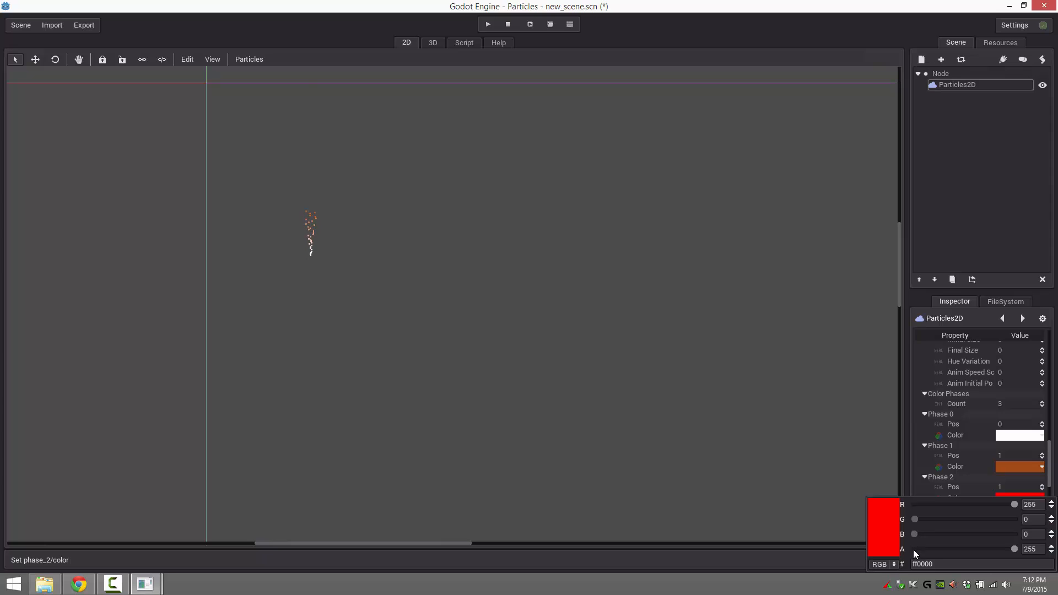
mouse_move(1013, 549)
mouse_down()
mouse_move(943, 549)
mouse_move(1021, 544)
mouse_move(1010, 547)
mouse_up()
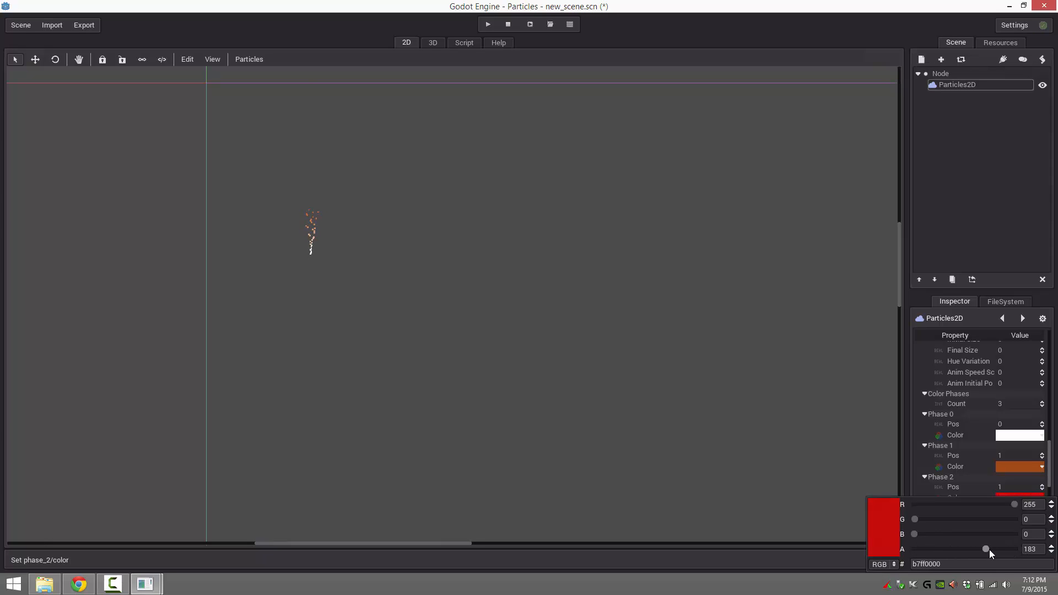
click(937, 463)
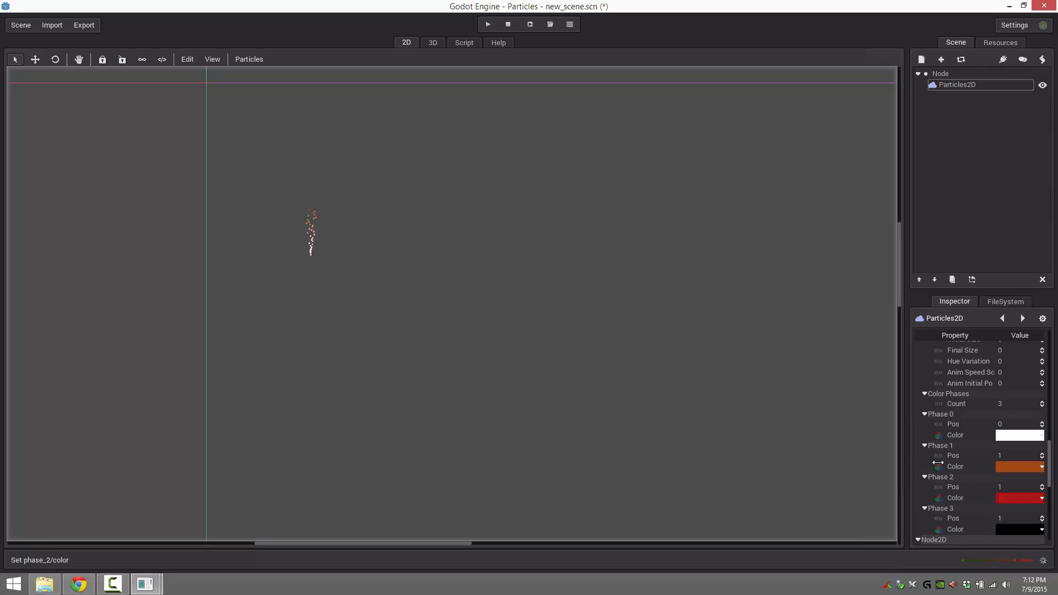
Try to set the Pos value of color Phase 2 to 2.
click(1042, 487)
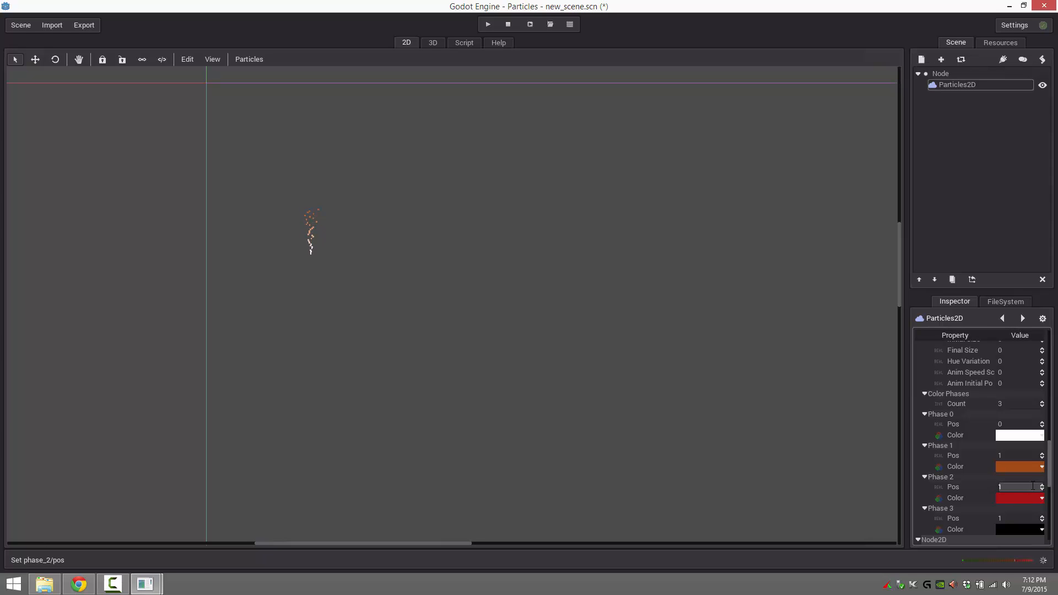
double_click(1033, 486)
text(2)
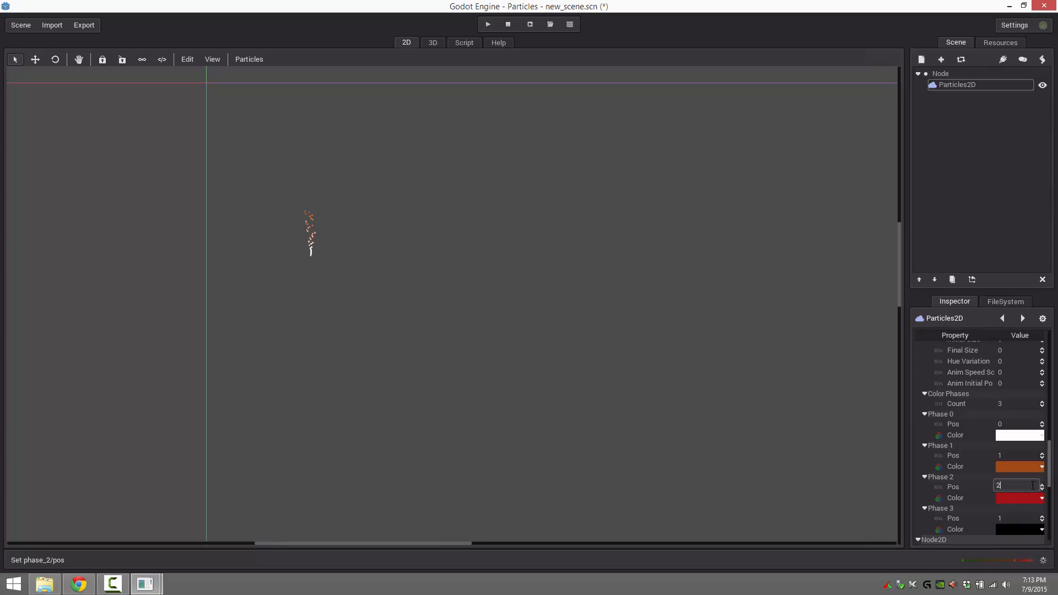
key(Return)
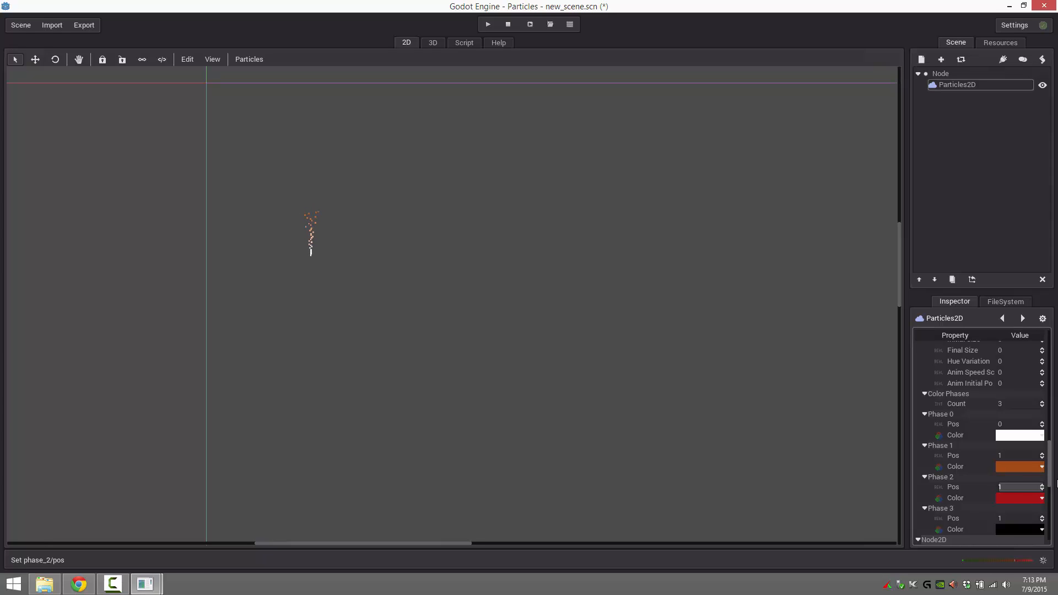
click(1042, 489)
click(1041, 485)
Set the Pos value of color Phase 1 to 0.5.
click(1018, 452)
text(0.5)
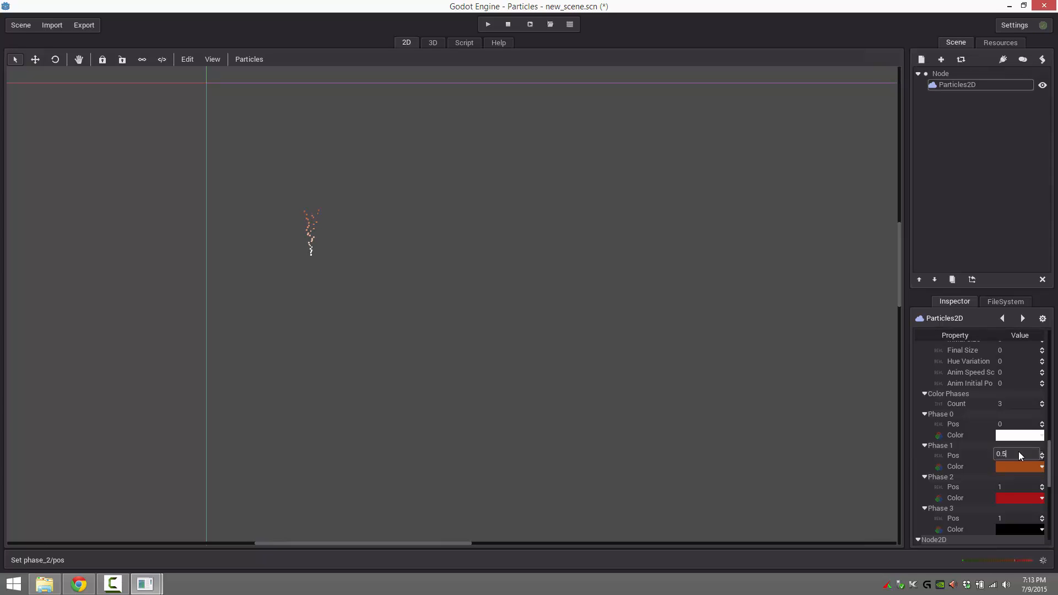
key(Return)
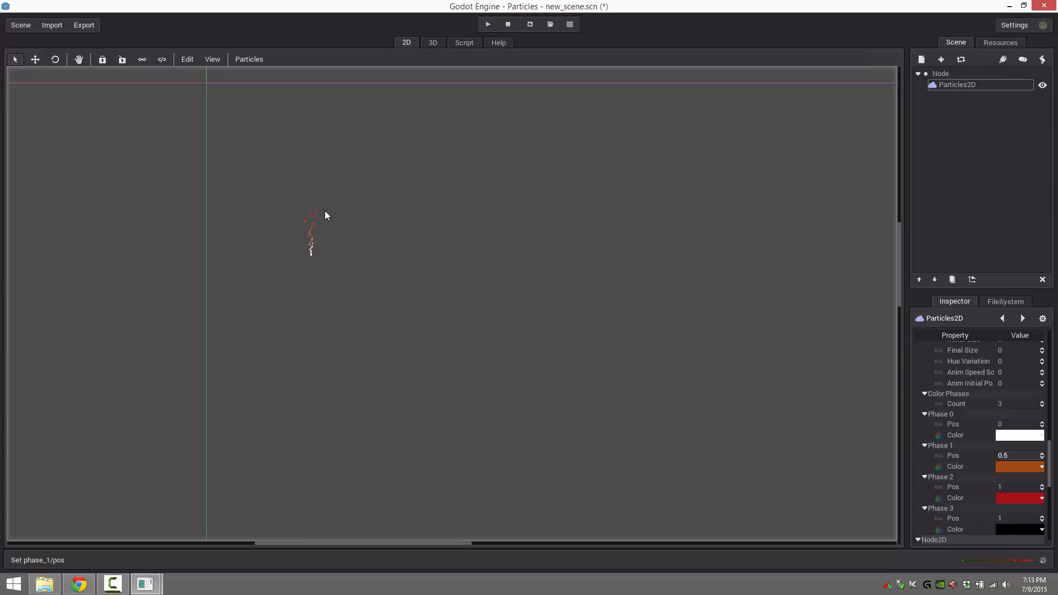
Set the Pos value of color Phase 1 to 0.6.
click(1011, 455)
text(0)
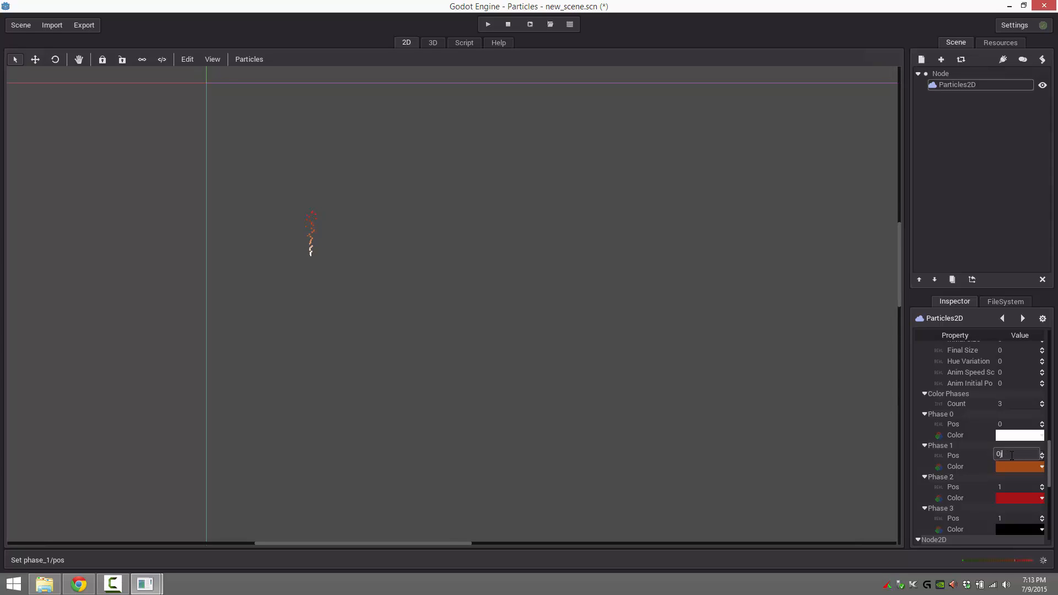
key(Return)
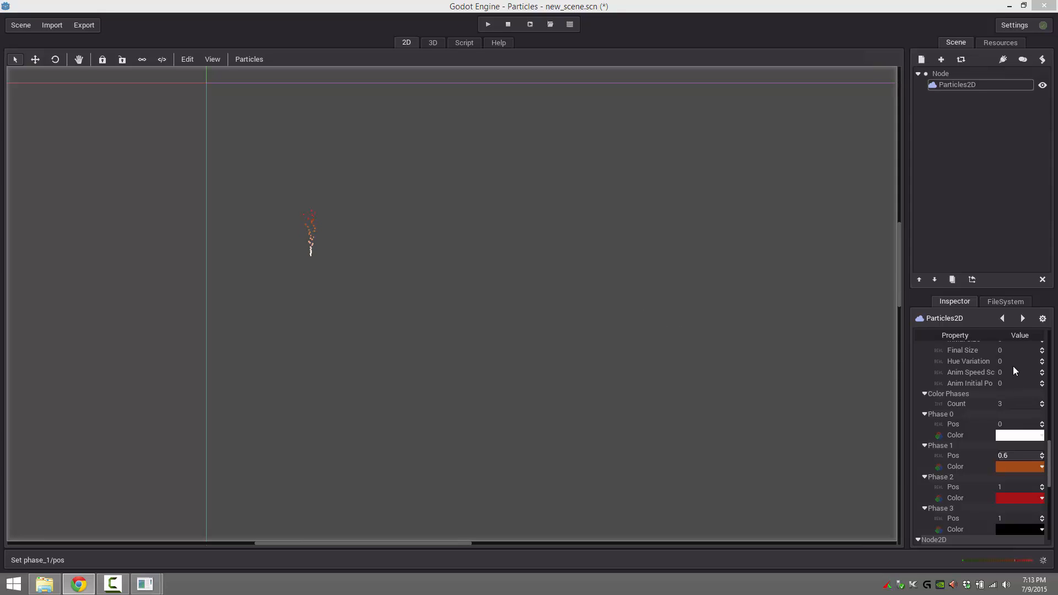
Set the emitter's Initial Size parameter to 3 and its Final Size parameter to 0.5.
click(1016, 351)
scroll(1019, 355, up, 3)
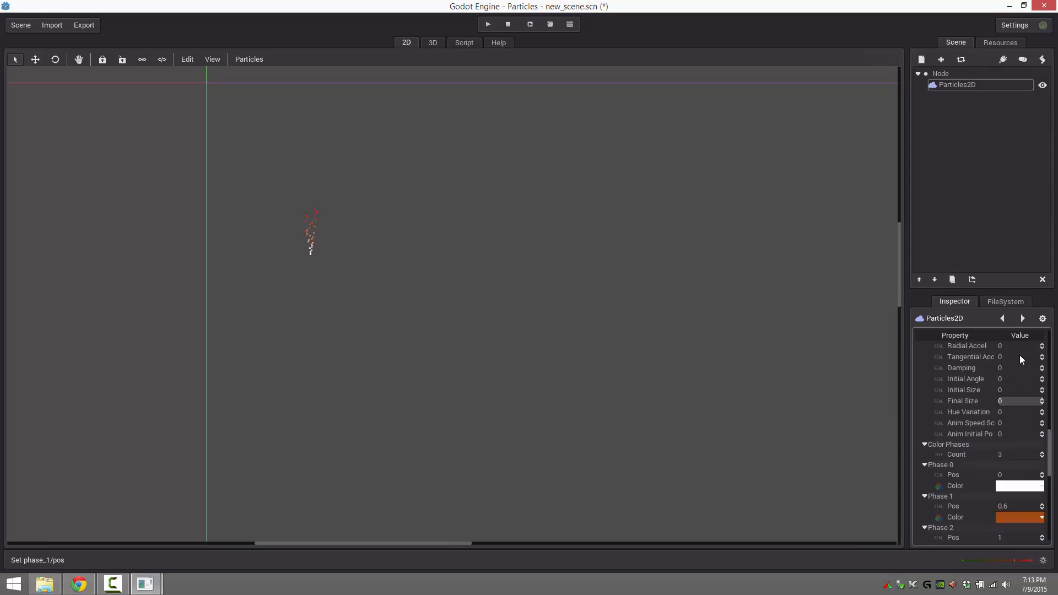
scroll(1019, 355, up, 3)
scroll(994, 388, up, 2)
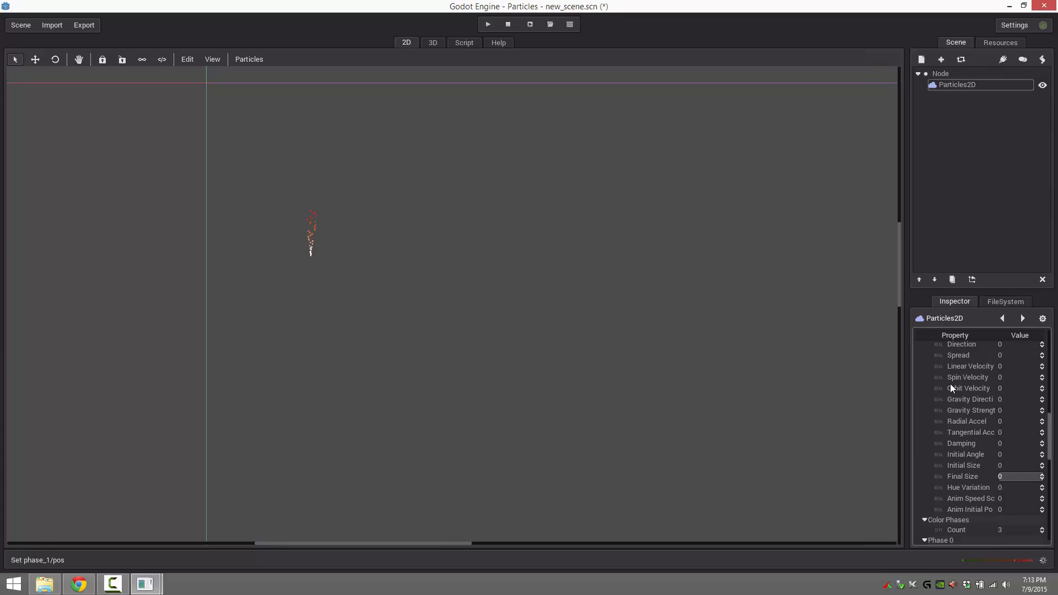
scroll(951, 380, up, 1)
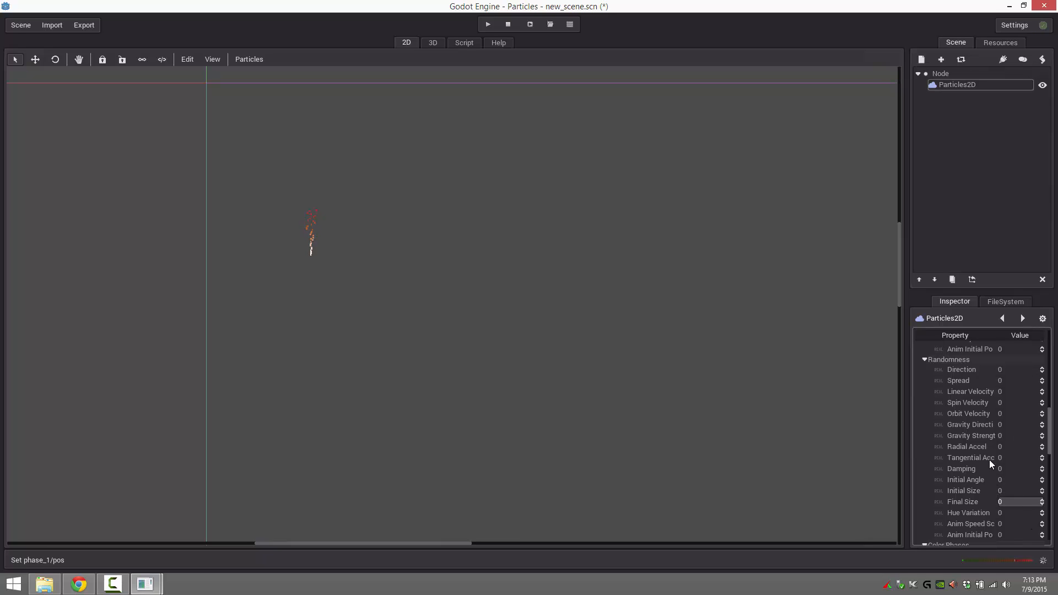
scroll(981, 430, up, 3)
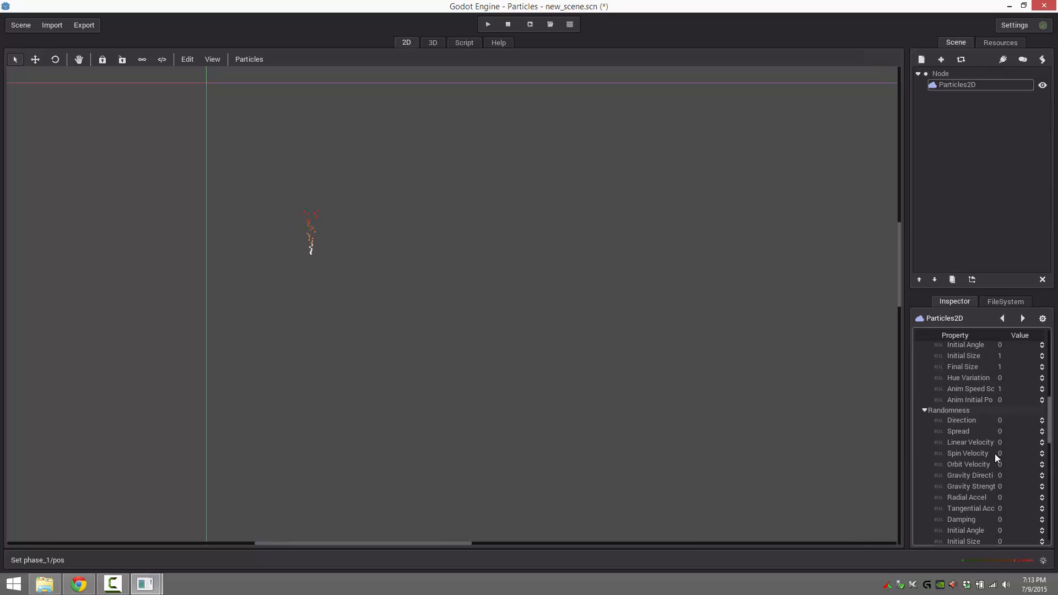
scroll(993, 447, up, 9)
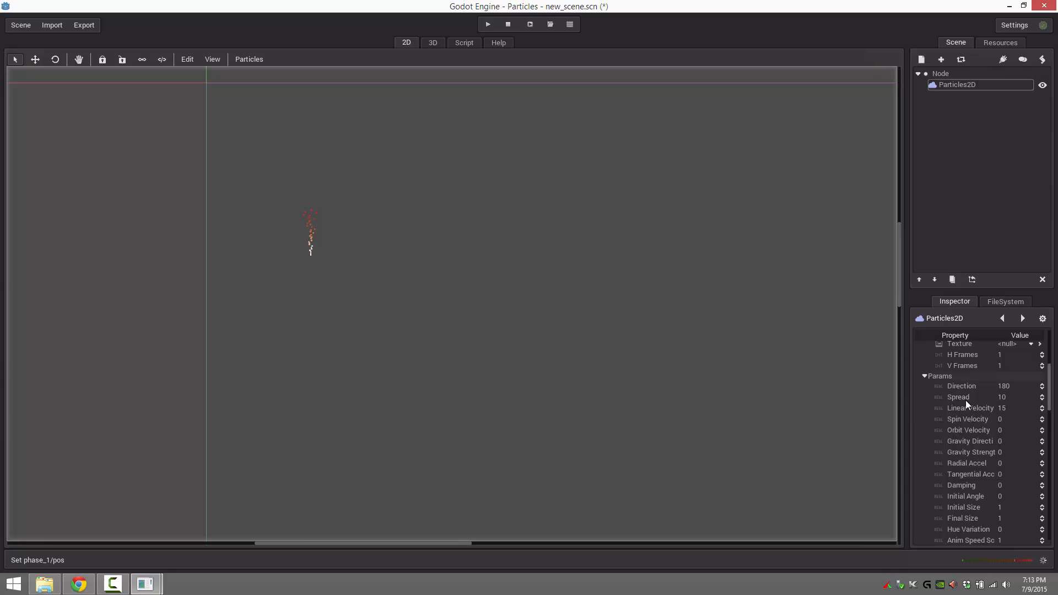
scroll(975, 424, down, 1)
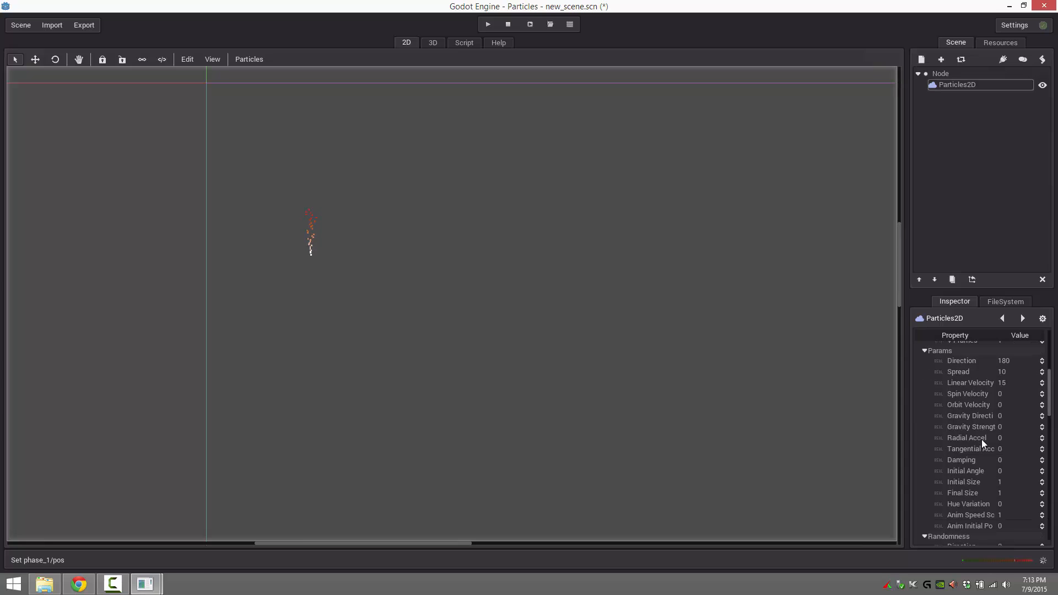
click(1011, 480)
text(3)
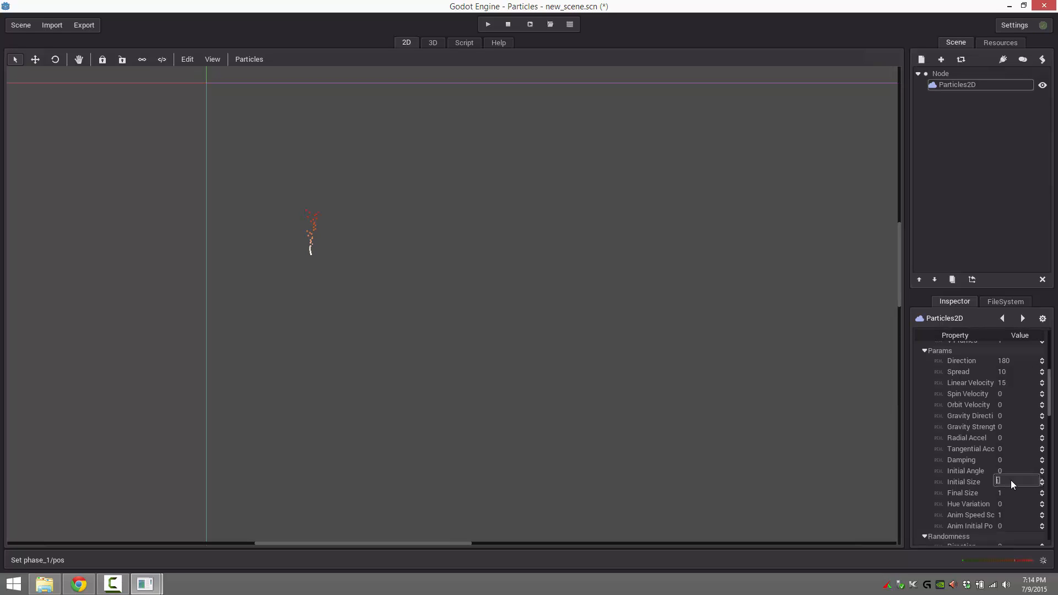
key(Return)
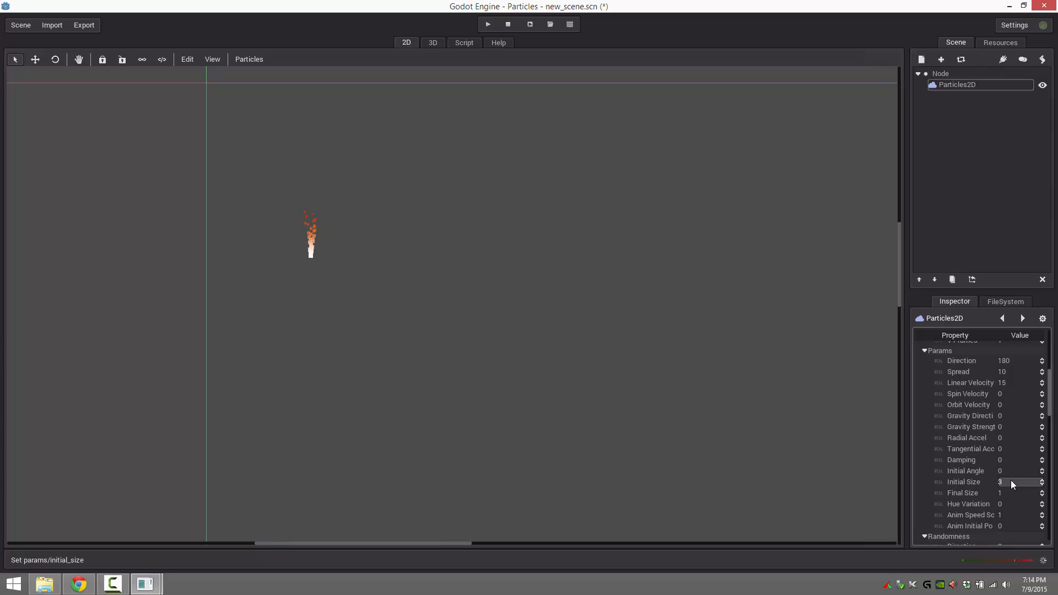
click(1014, 493)
text(0.5)
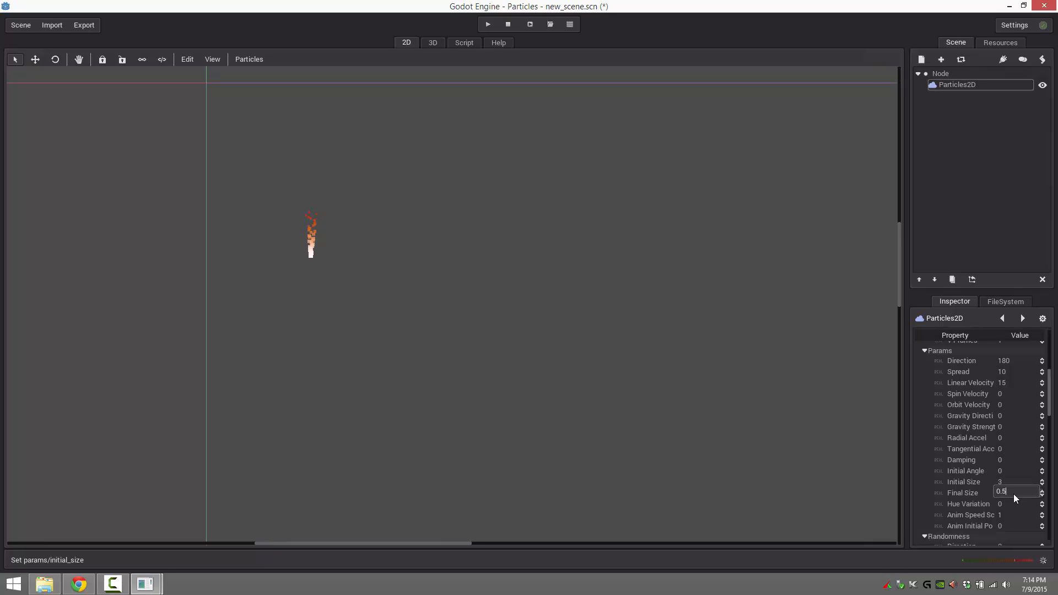
key(Return)
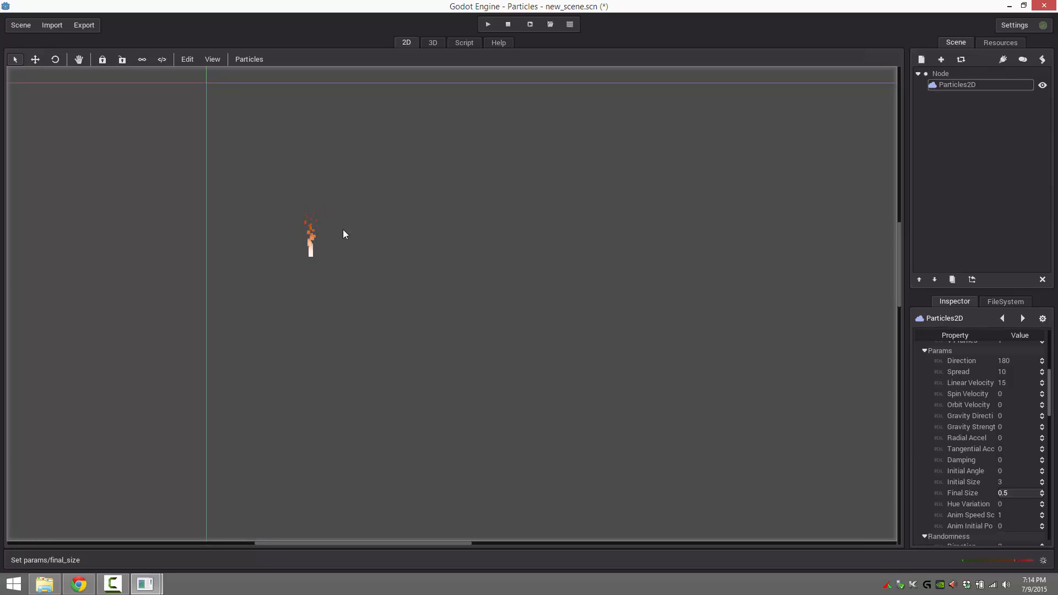
Set the emitter's Spread parameter to 5.
key(alt+Tab)
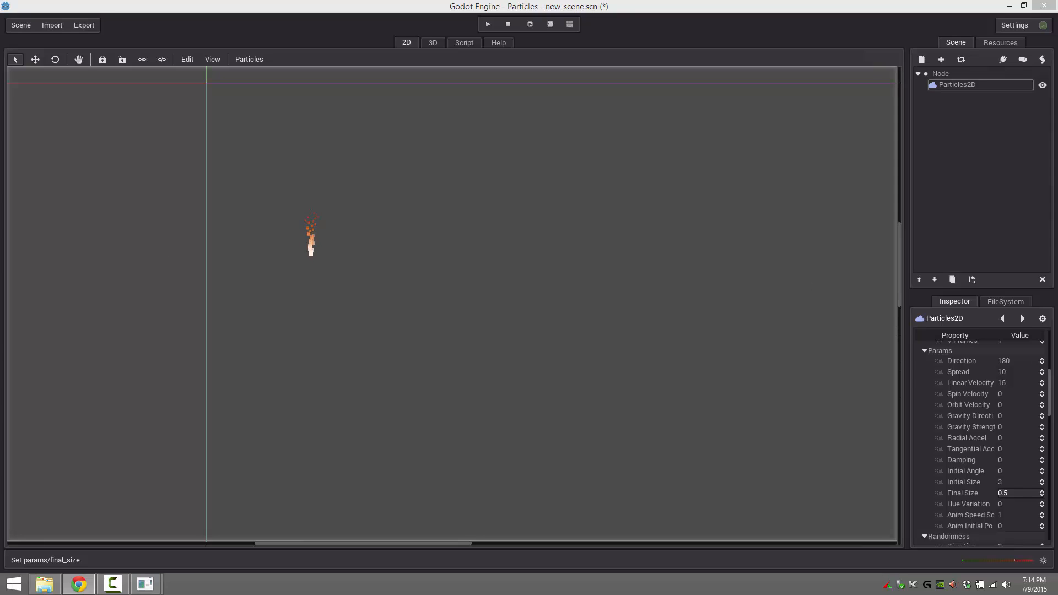
click(1016, 370)
text(5)
key(Return)
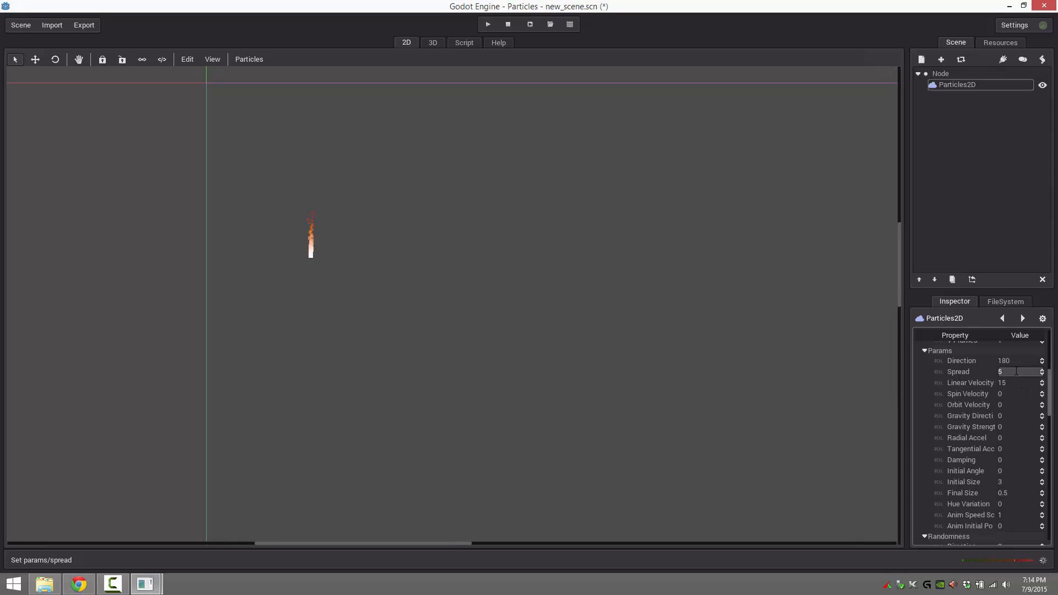
click(1011, 380)
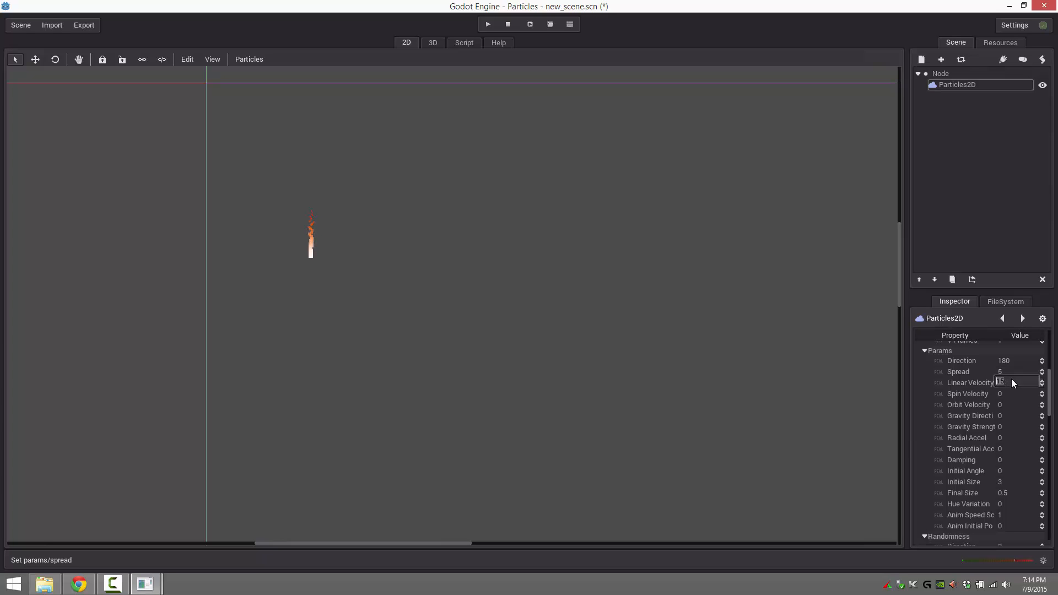
click(479, 349)
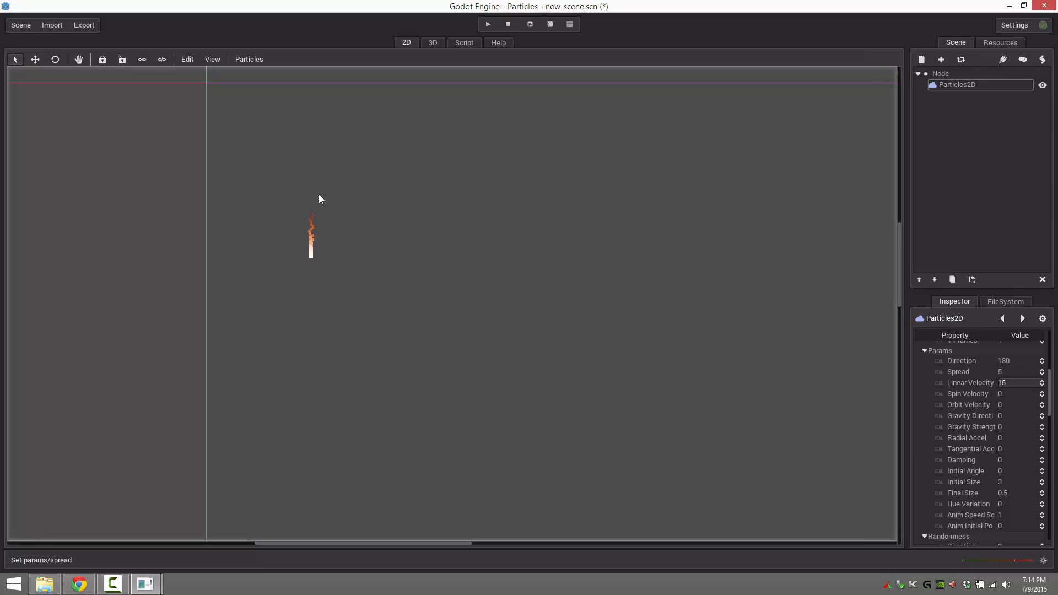
Set the emitter's Initial Size parameter to 2.
scroll(315, 275, up, 2)
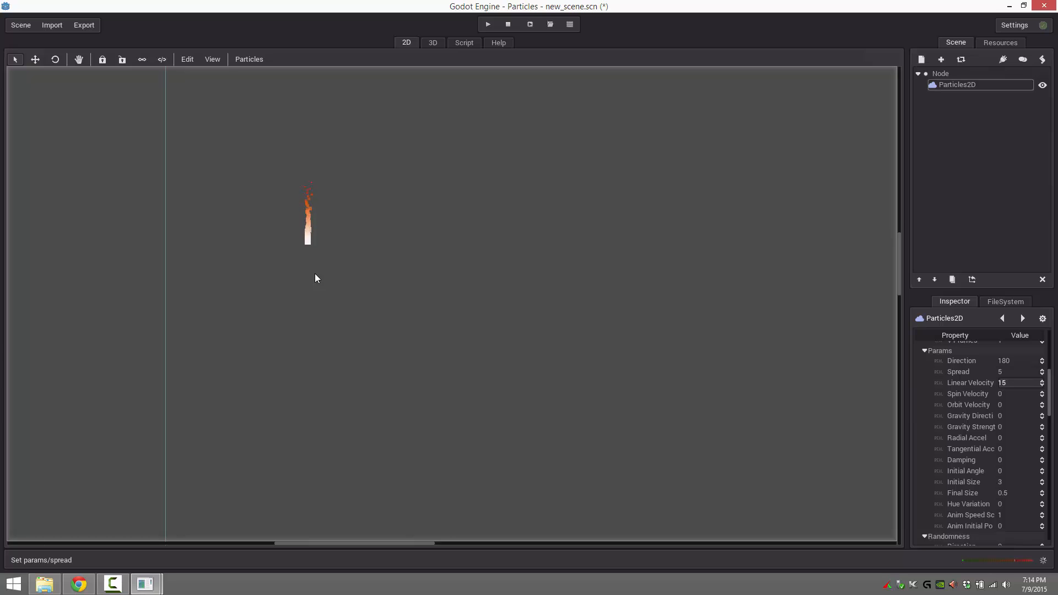
scroll(315, 275, up, 1)
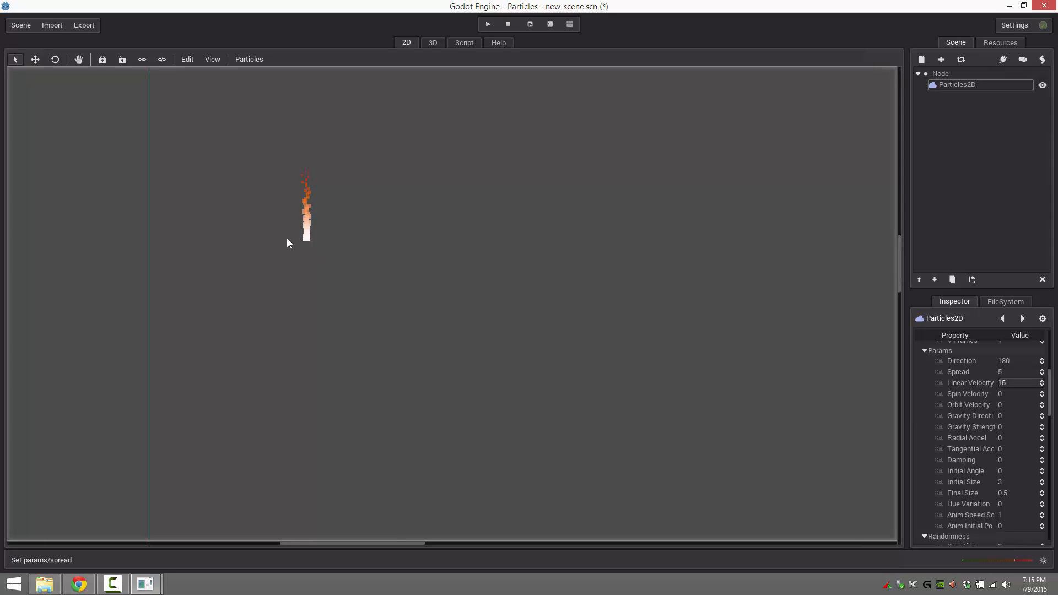
click(1013, 483)
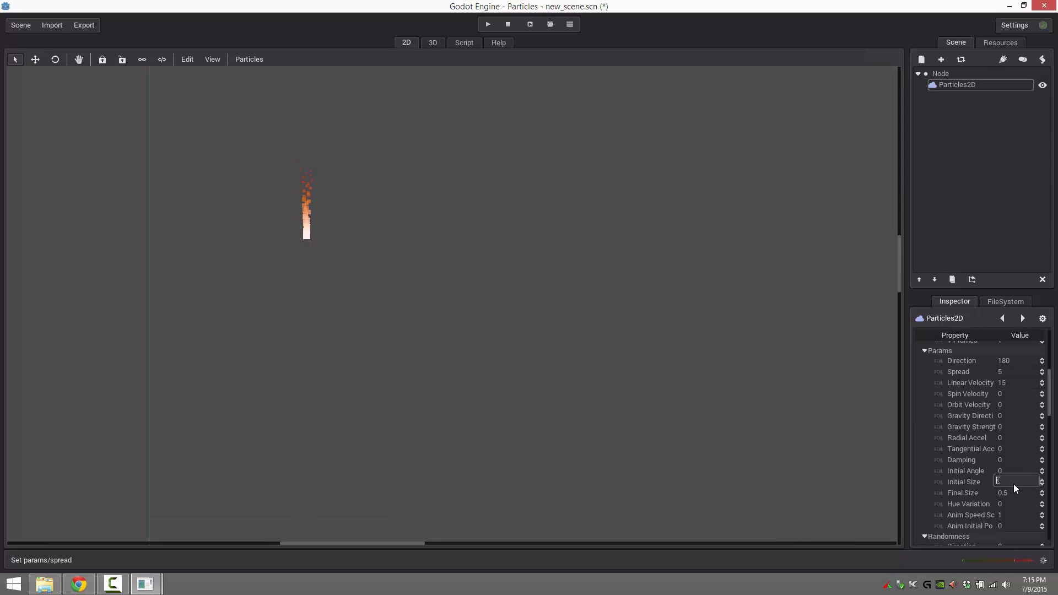
text(2)
key(Return)
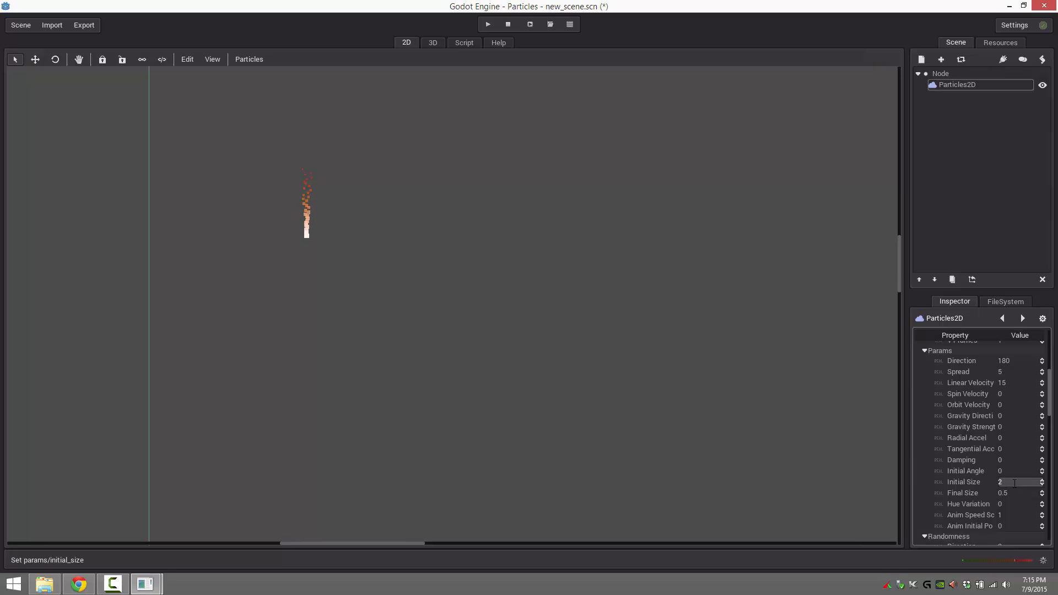
Set the emitter's Final Size parameter to 0.2.
click(1010, 482)
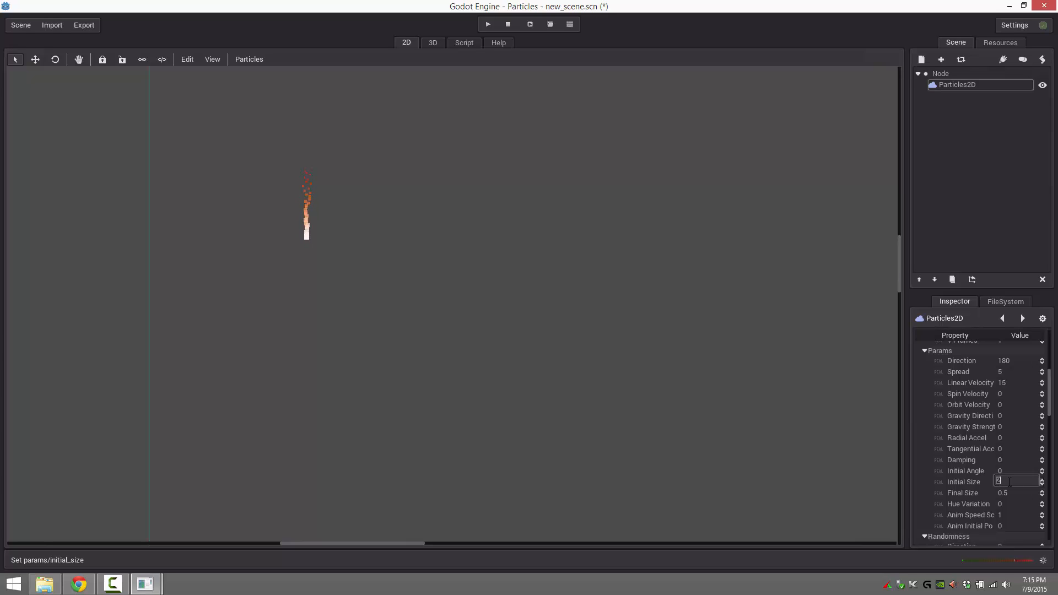
text(1)
click(1011, 492)
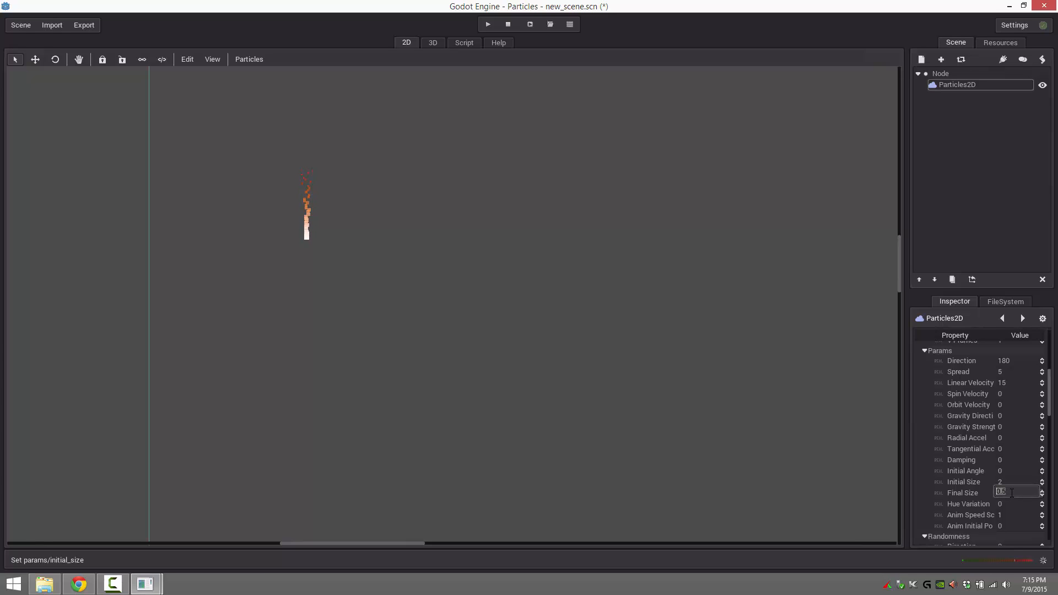
text(0.2)
key(Return)
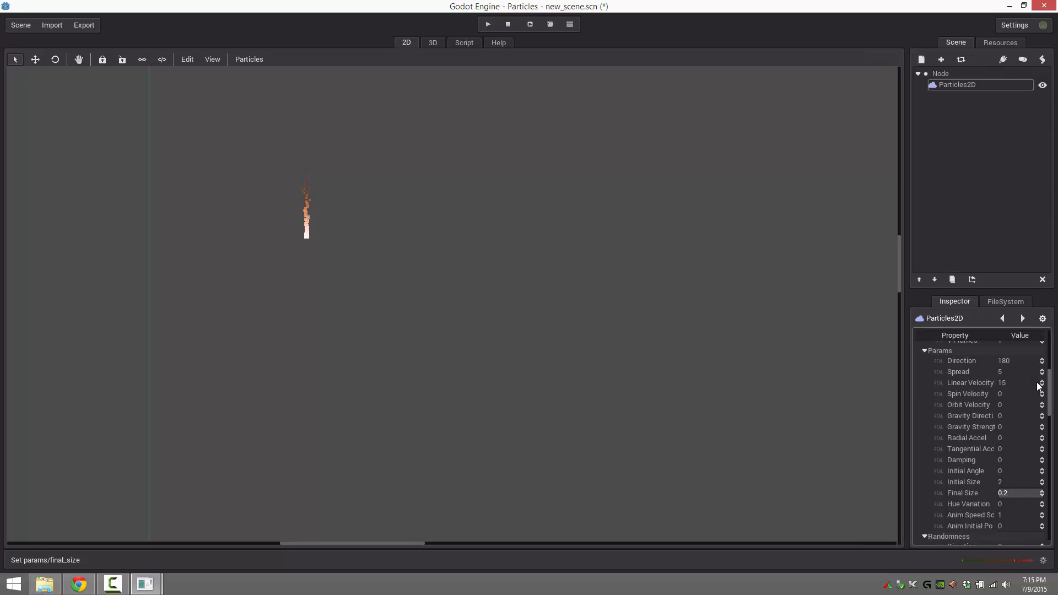
Set the flame emitter's Amount to 128.
drag(1048, 402, 1052, 352)
click(1020, 364)
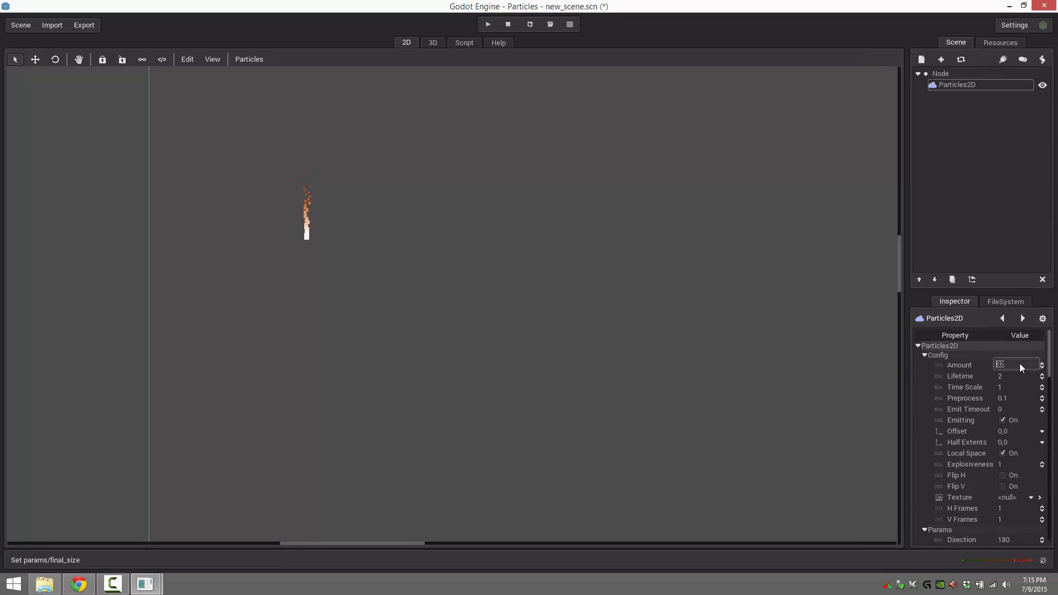
text(128)
key(Return)
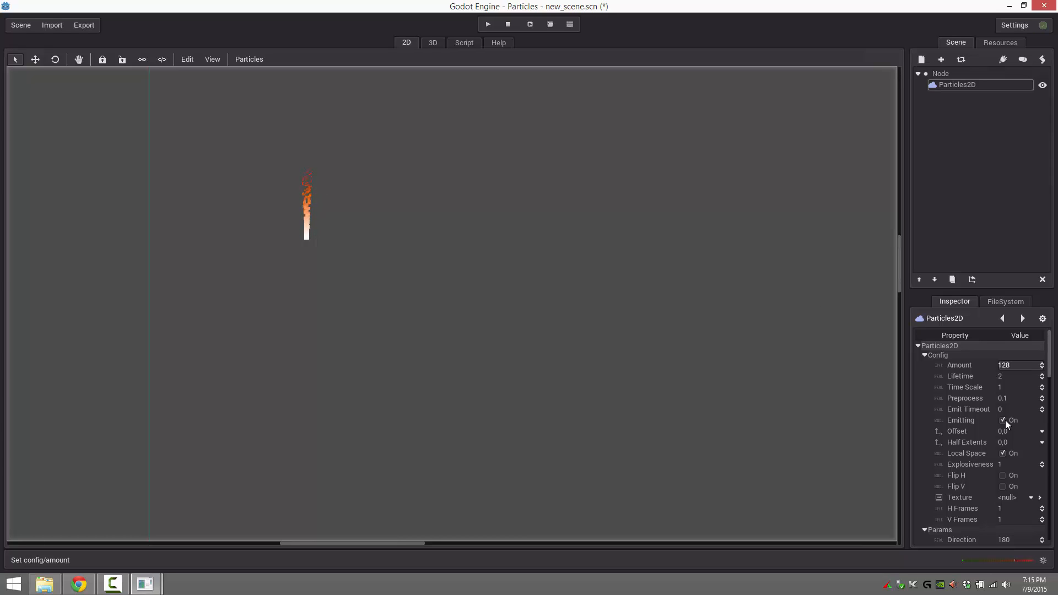
Review the flame emitter's properties from Config and Params through Randomness to the Color Phases and Transform settings.
scroll(981, 431, down, 3)
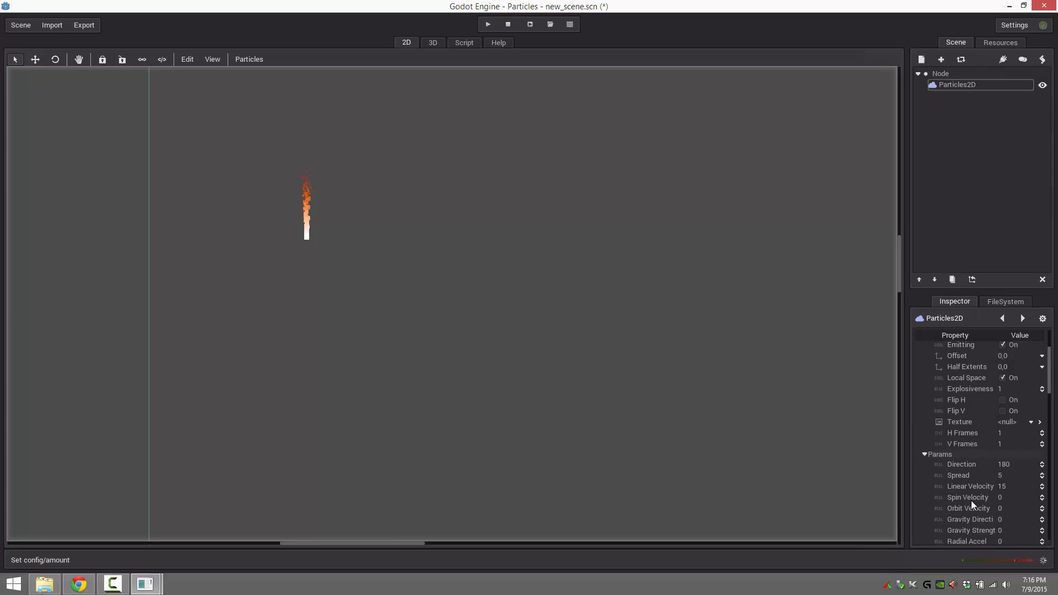
scroll(954, 353, up, 5)
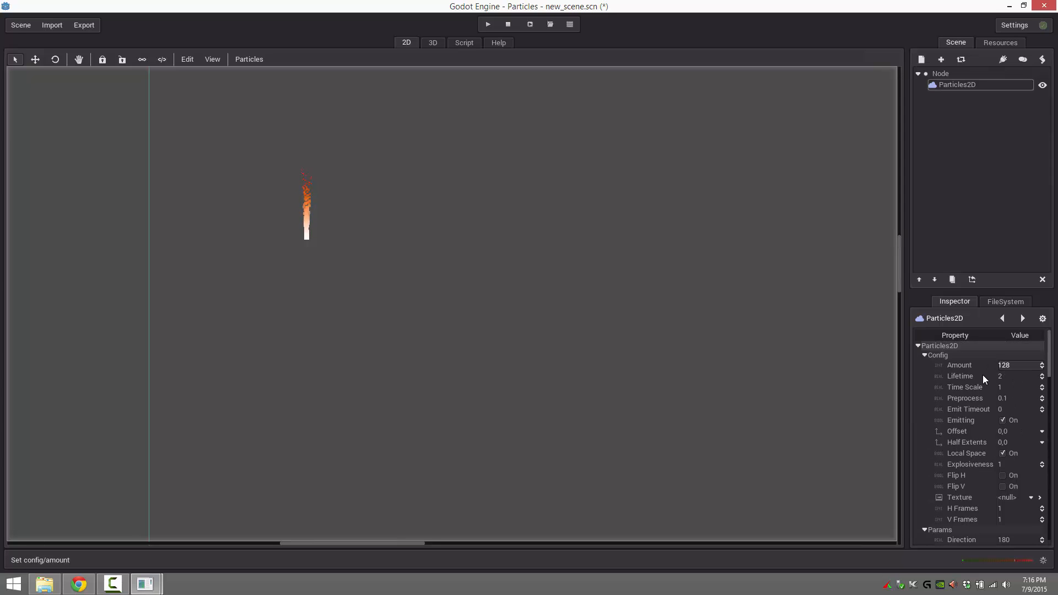
scroll(983, 375, down, 7)
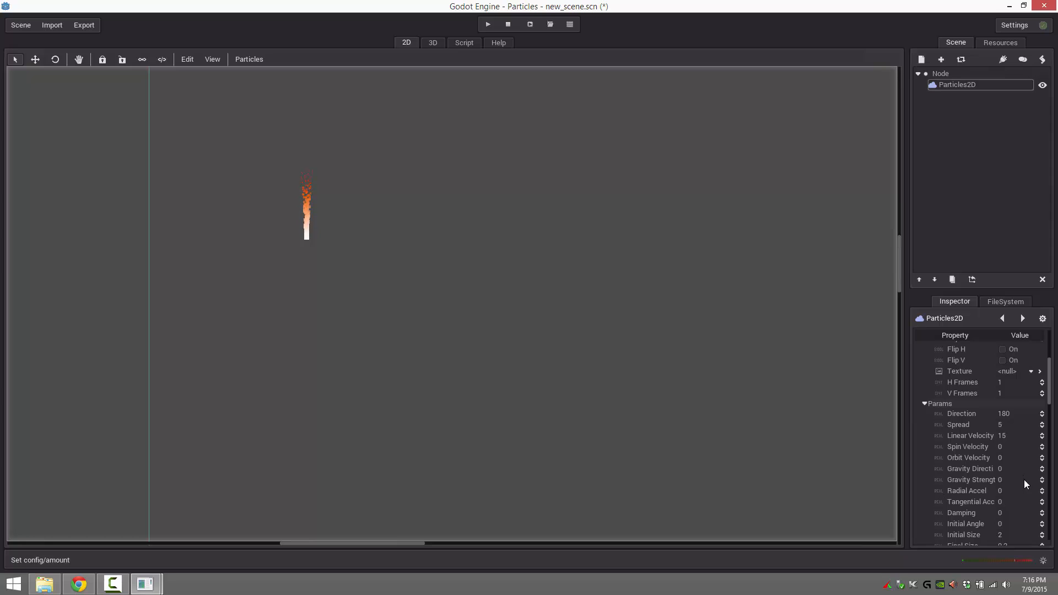
scroll(980, 474, down, 2)
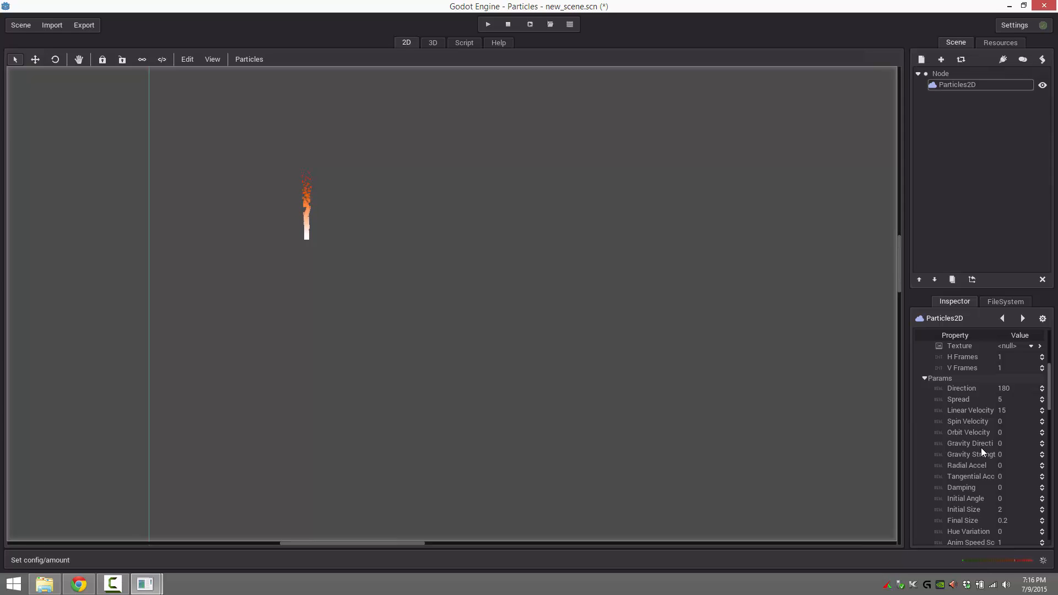
scroll(970, 431, down, 6)
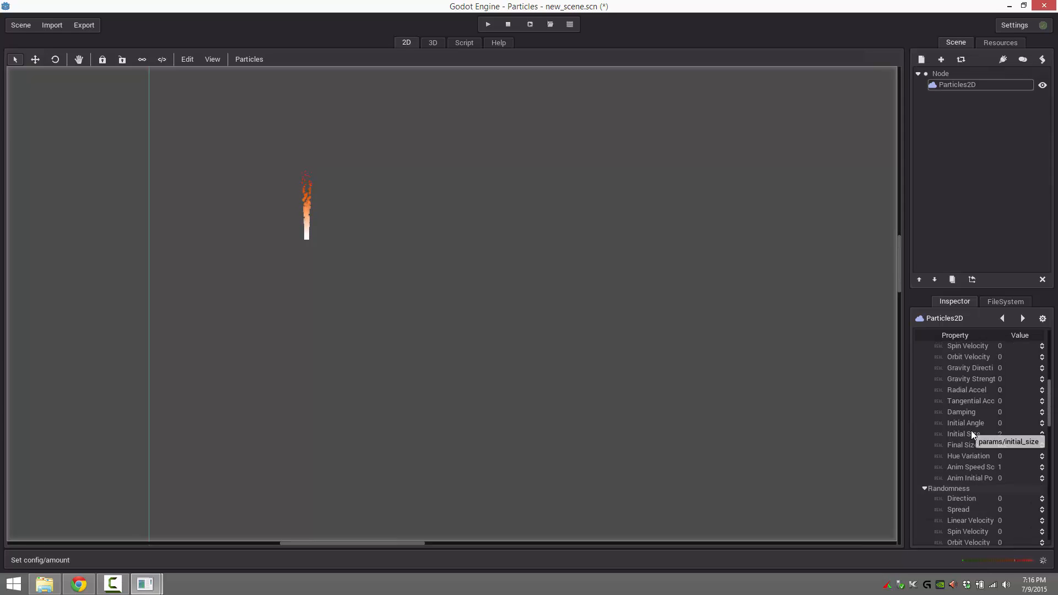
scroll(971, 431, down, 20)
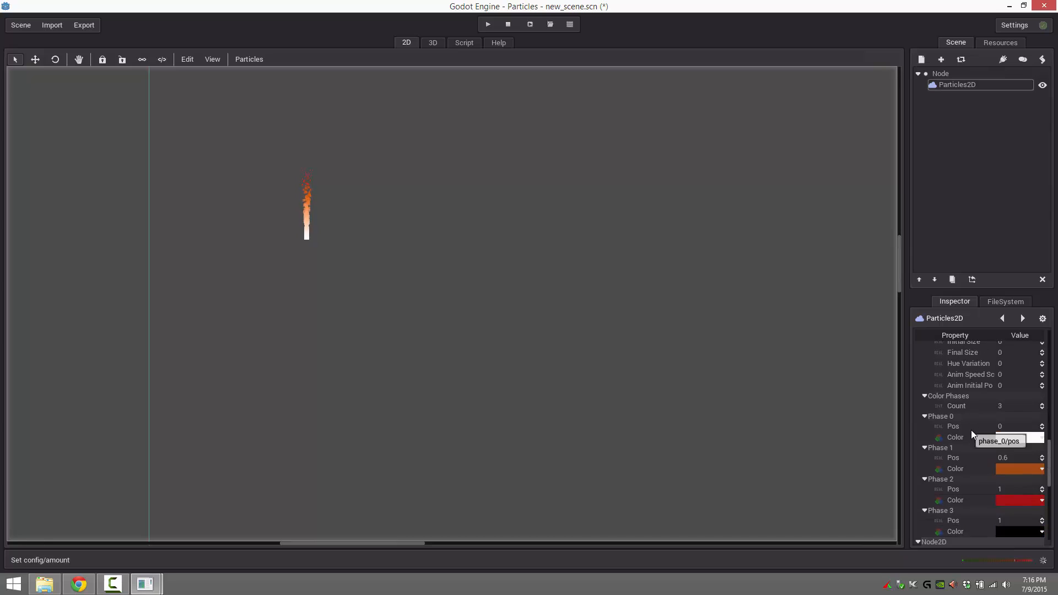
scroll(971, 431, down, 5)
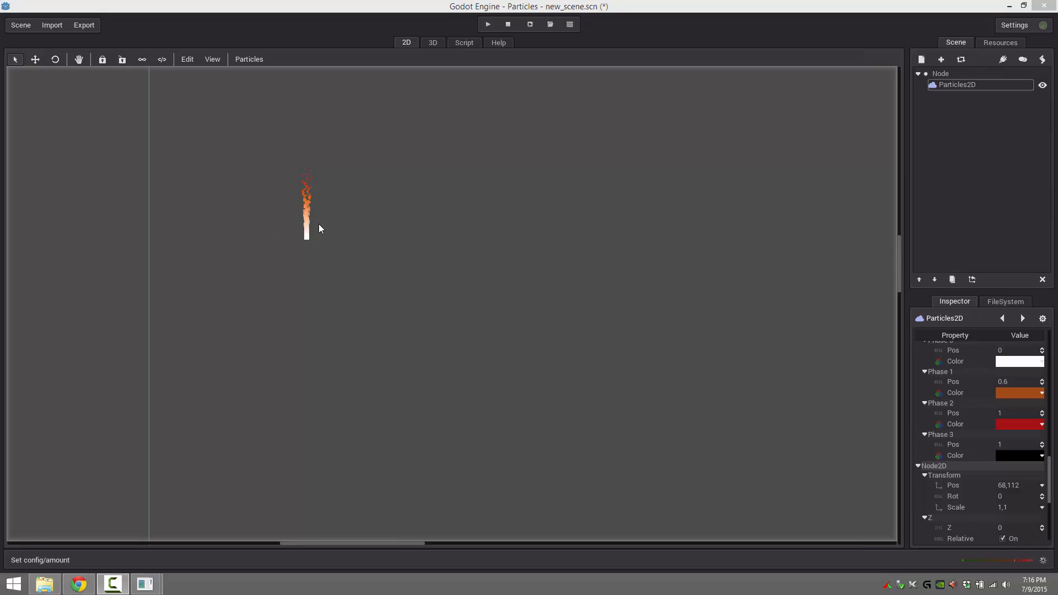
Add a second Particles2D node as a child of the flame's Particles2D node.
click(946, 85)
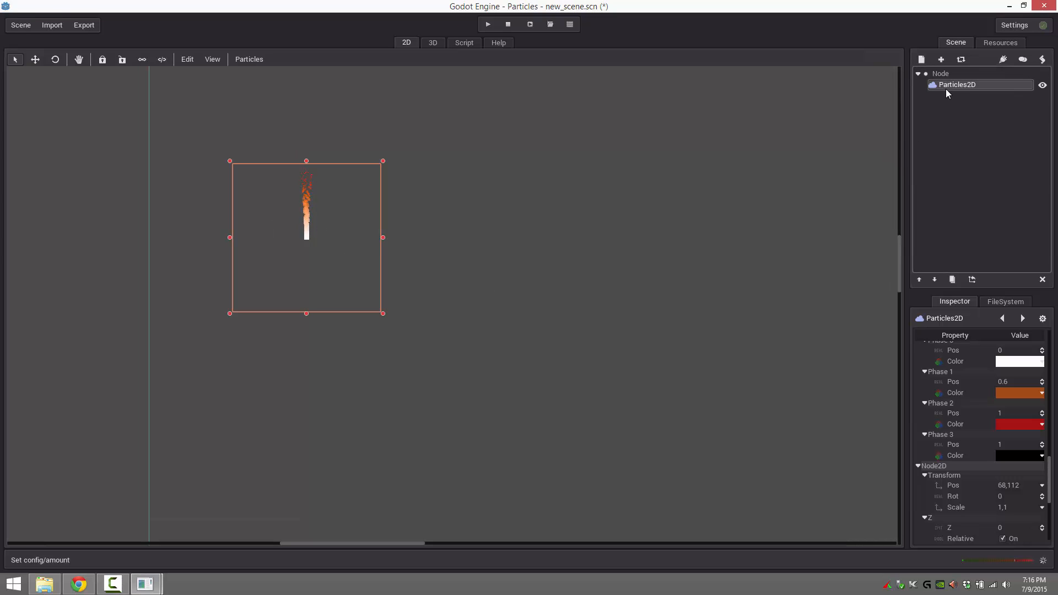
click(921, 60)
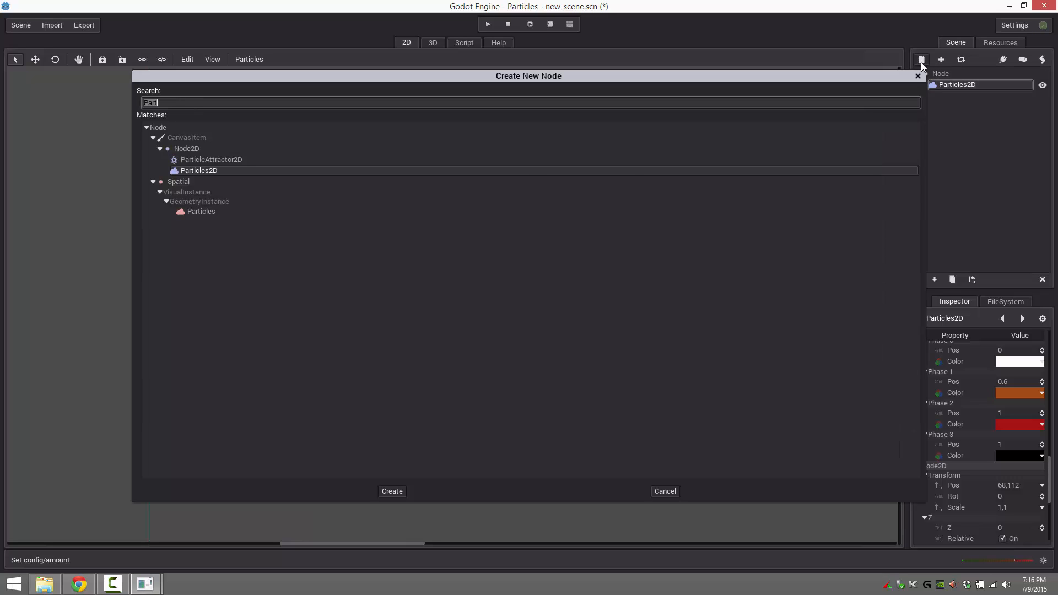
double_click(207, 171)
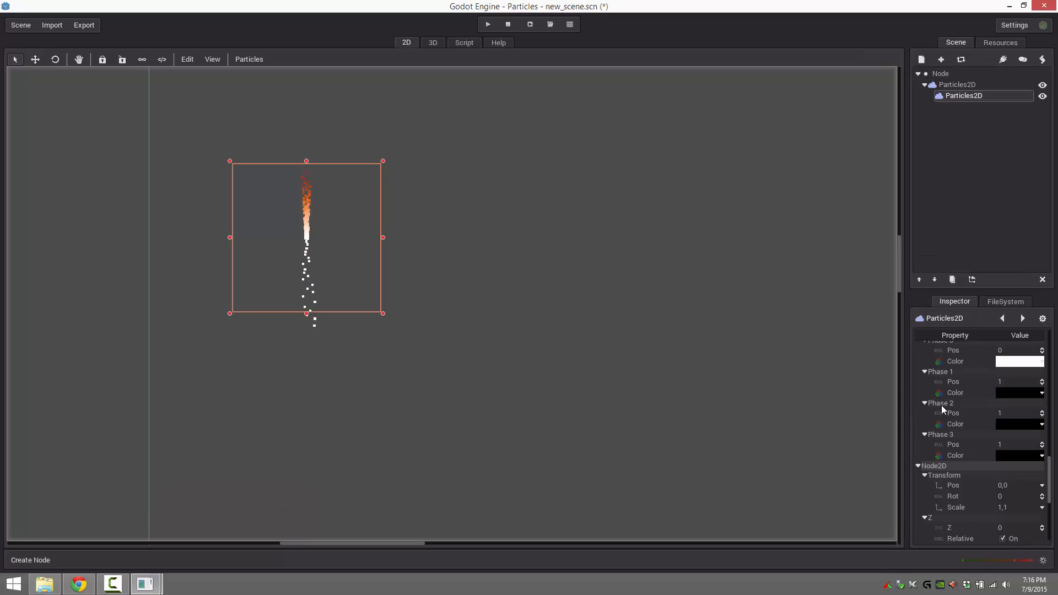
Set the child emitter's Amount to 64.
drag(1048, 482, 1048, 405)
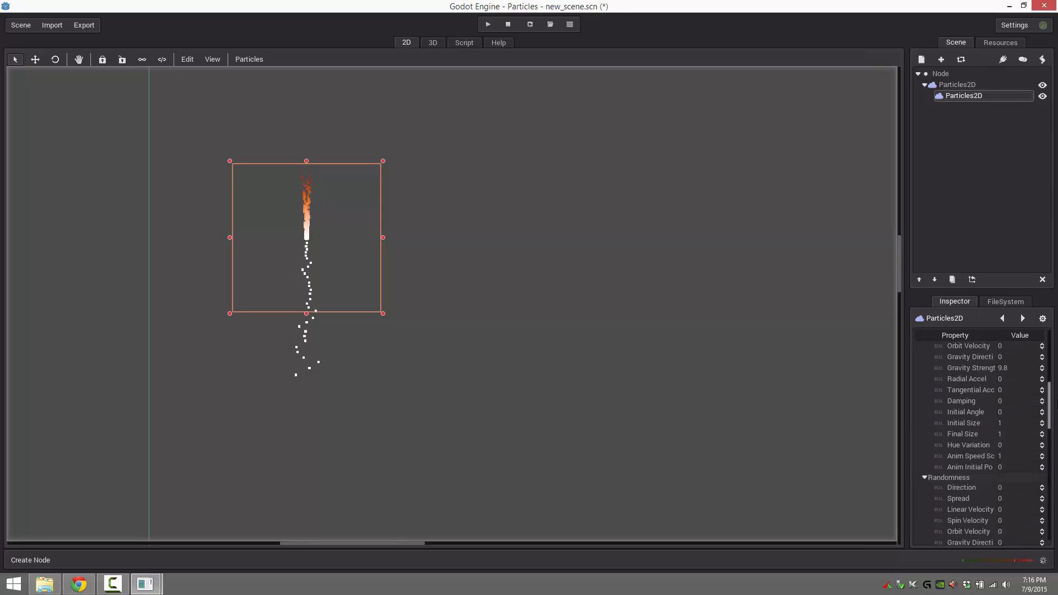
scroll(1021, 358, up, 5)
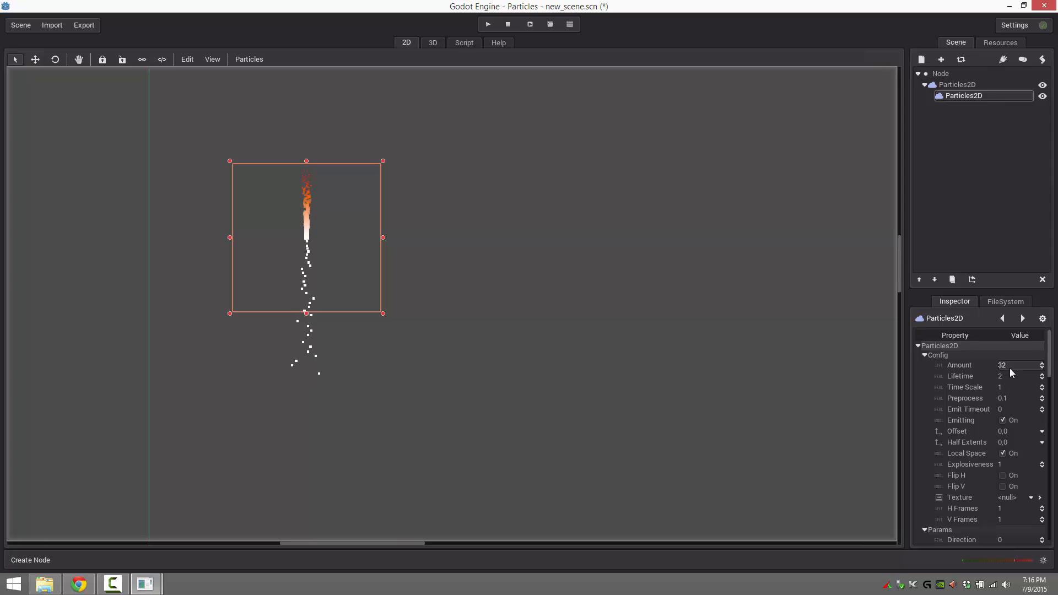
click(1012, 366)
text(64)
key(Return)
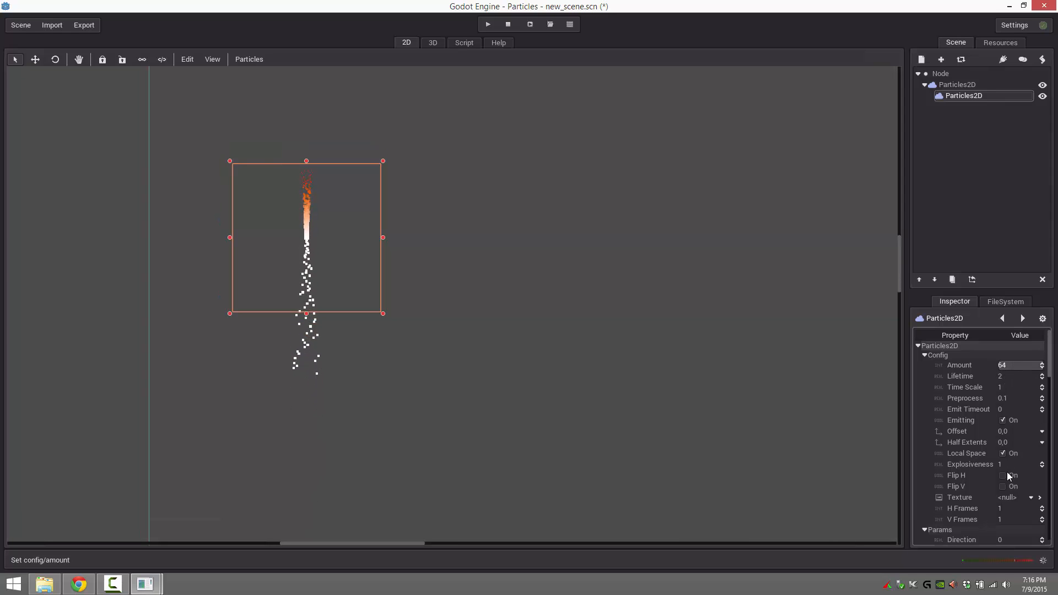
Set the child emitter's Gravity Strength to 0 and its Direction to 180.
drag(1050, 377, 1051, 379)
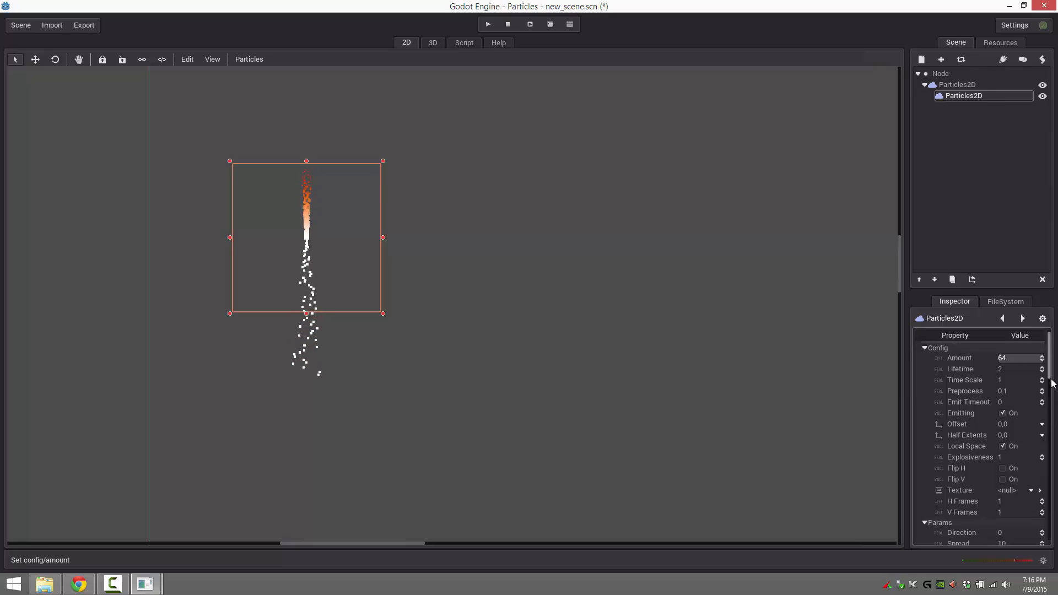
scroll(1021, 439, down, 5)
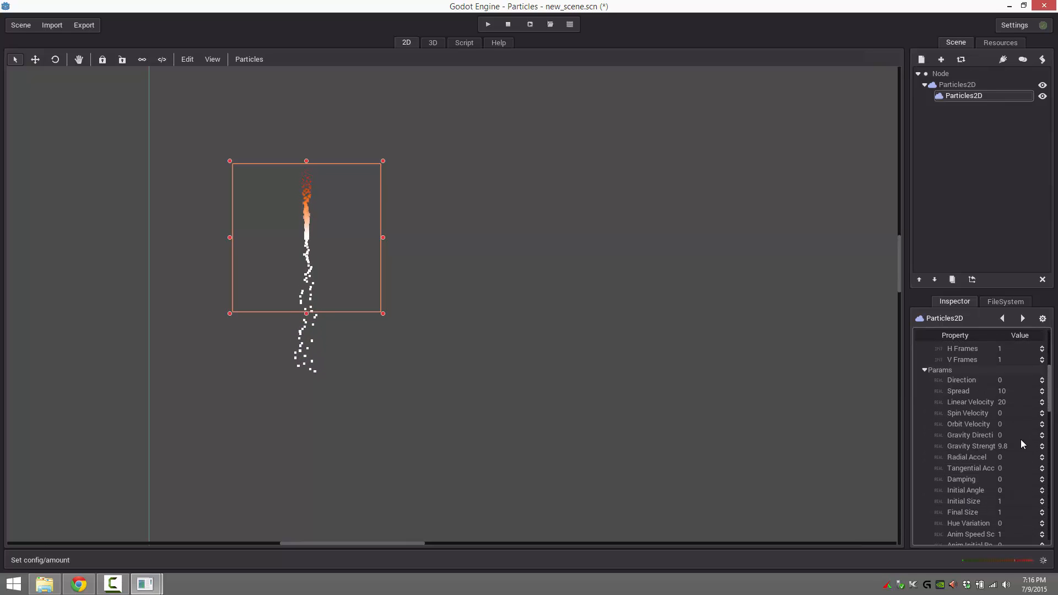
click(1016, 445)
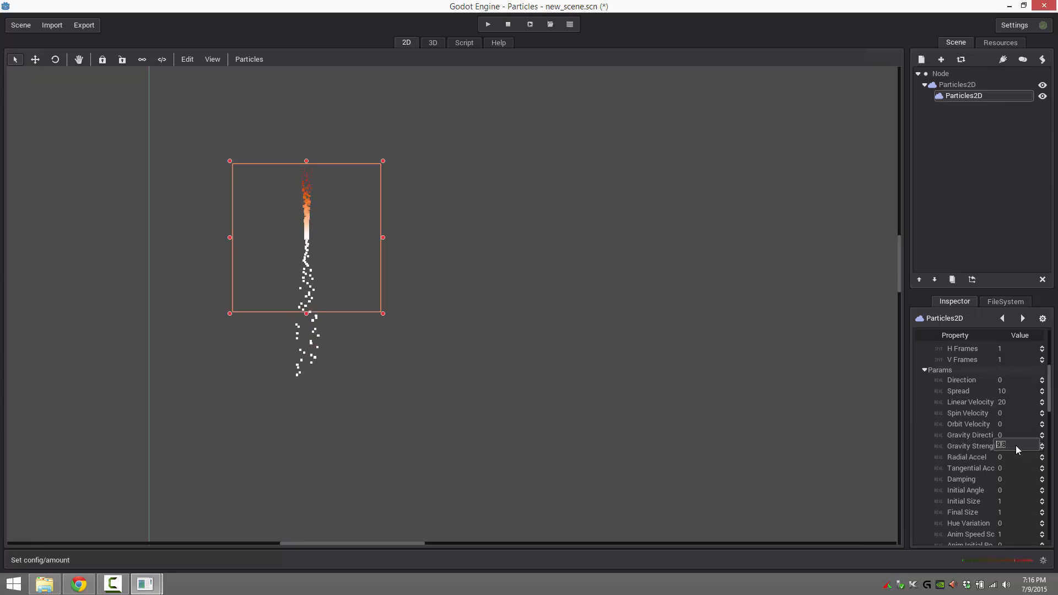
text(0)
key(Return)
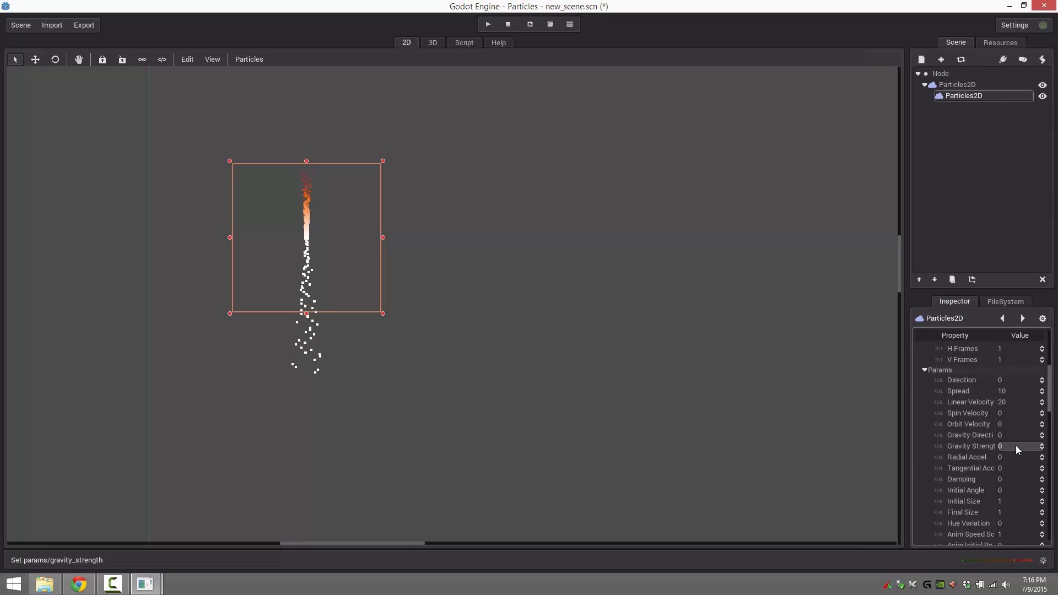
click(1011, 379)
text(180)
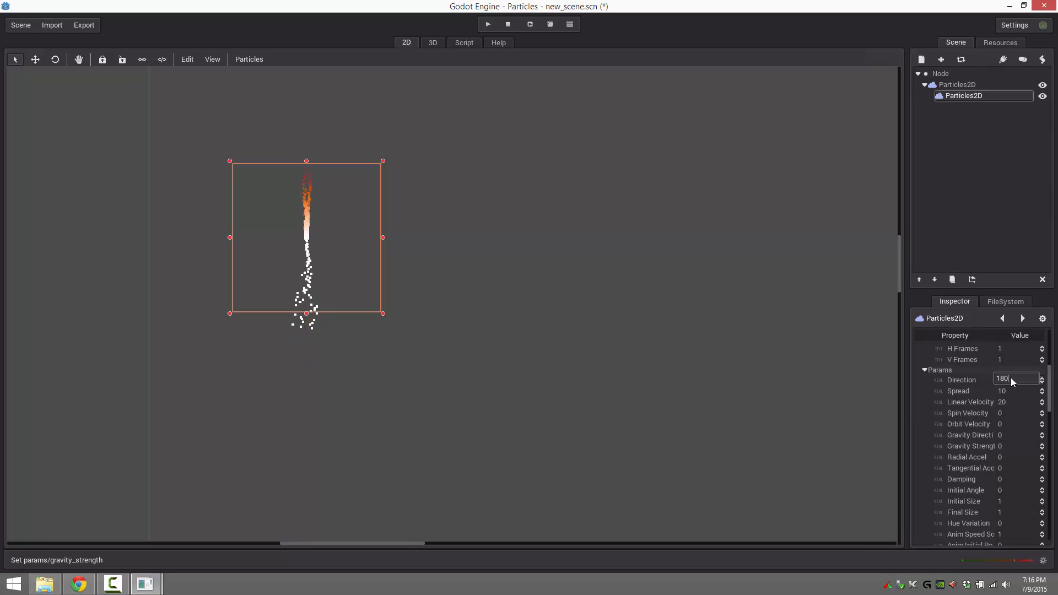
key(Return)
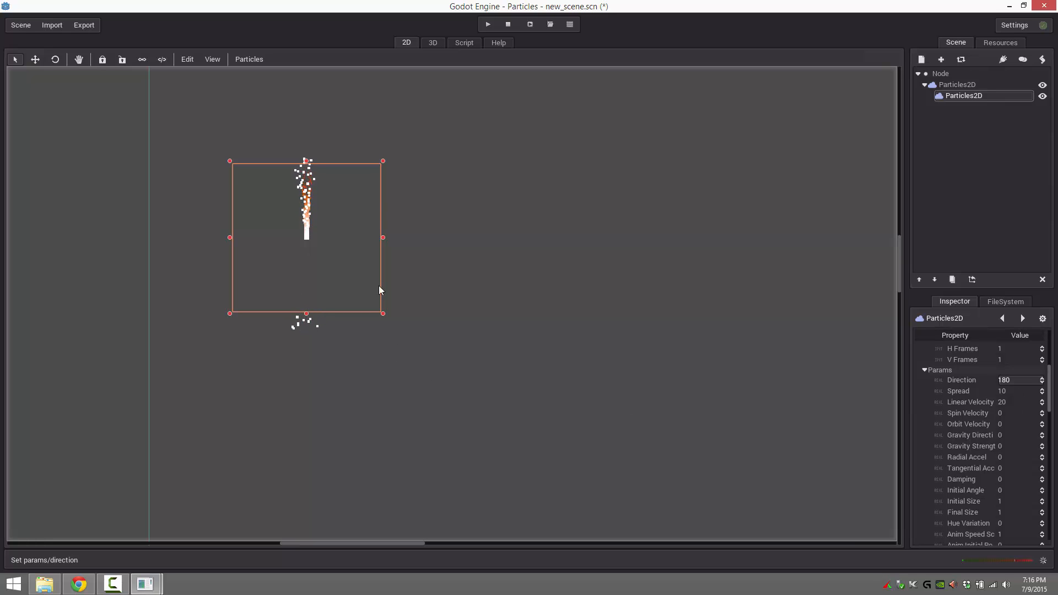
Set the child emitter's Linear Velocity to 15.
scroll(1048, 386, up, 1)
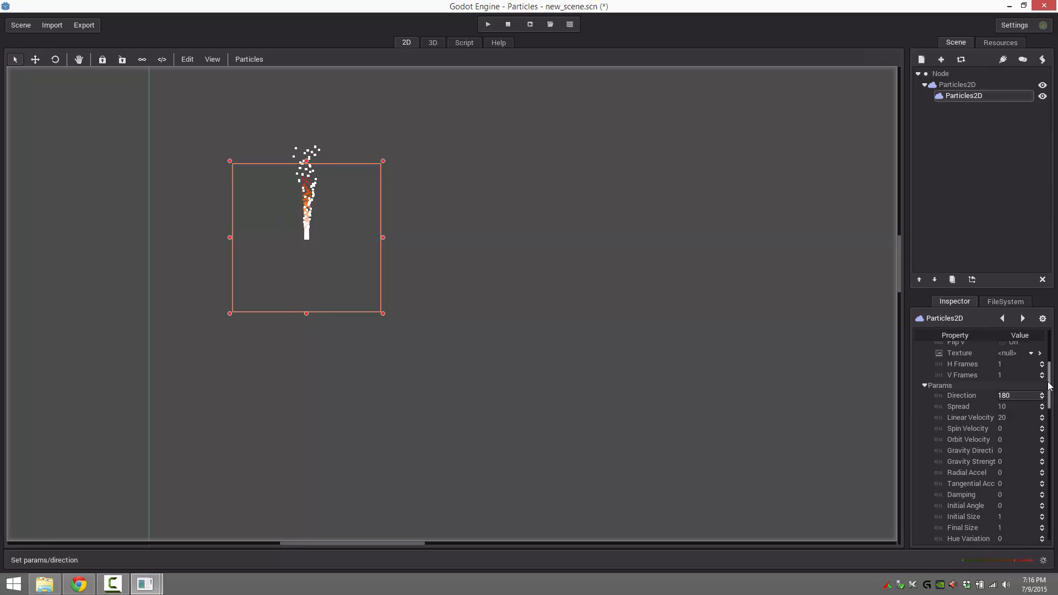
scroll(1048, 386, up, 6)
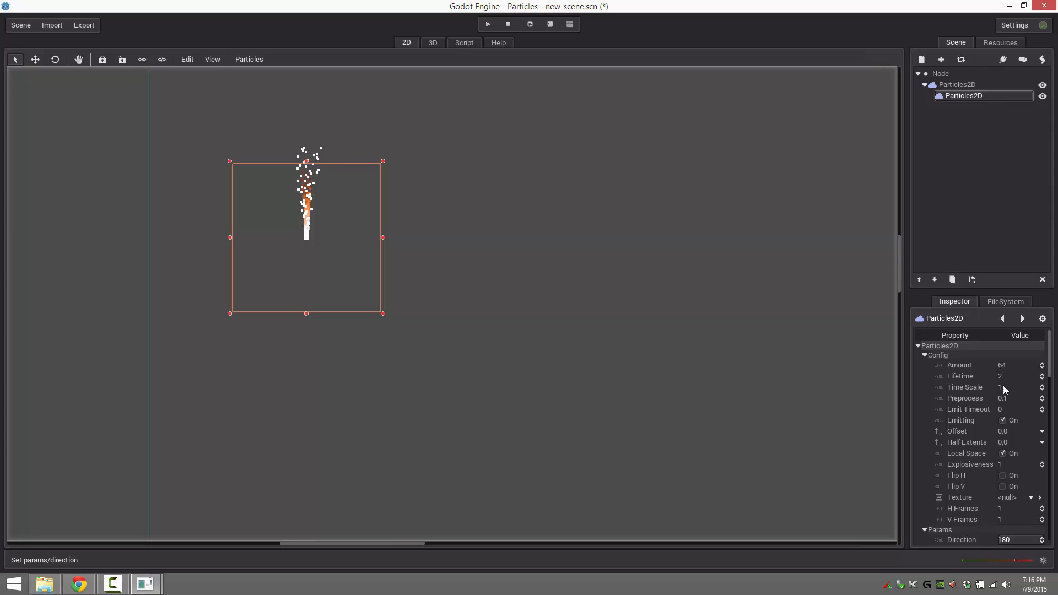
scroll(1002, 419, down, 2)
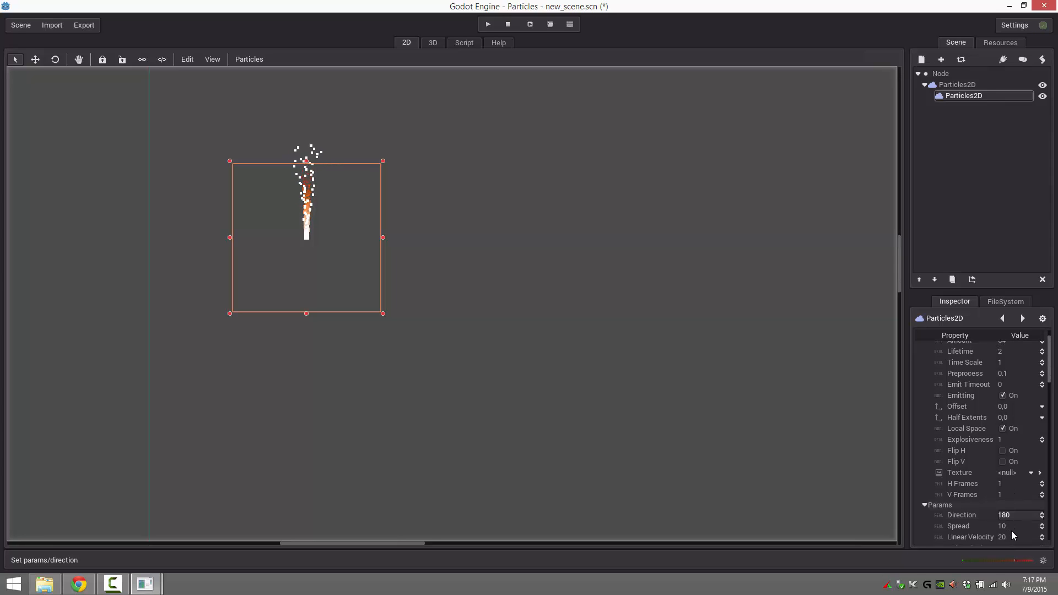
click(1011, 535)
text(154)
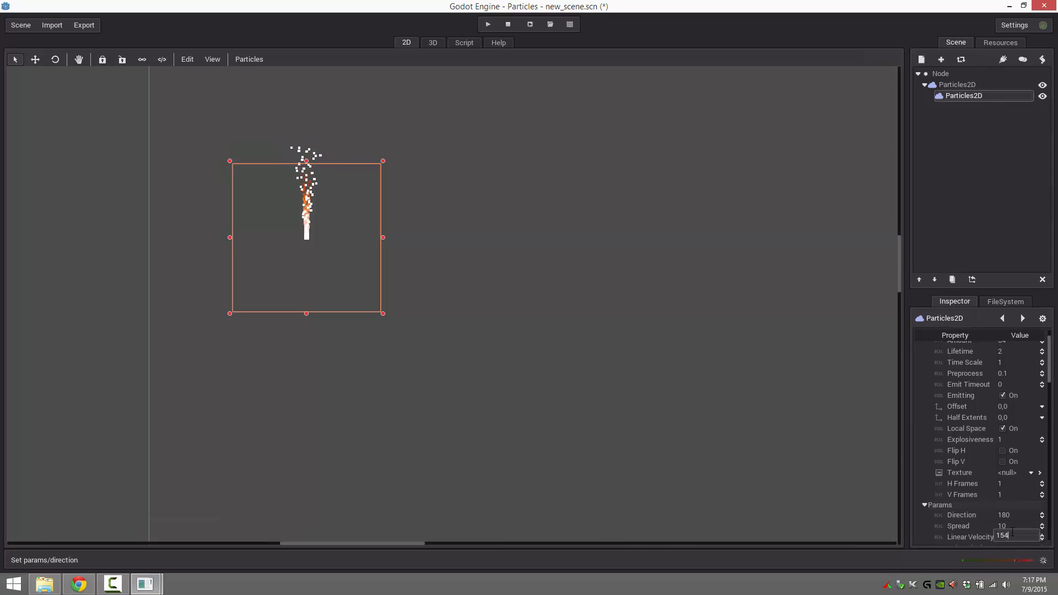
key(BackSpace)
key(Return)
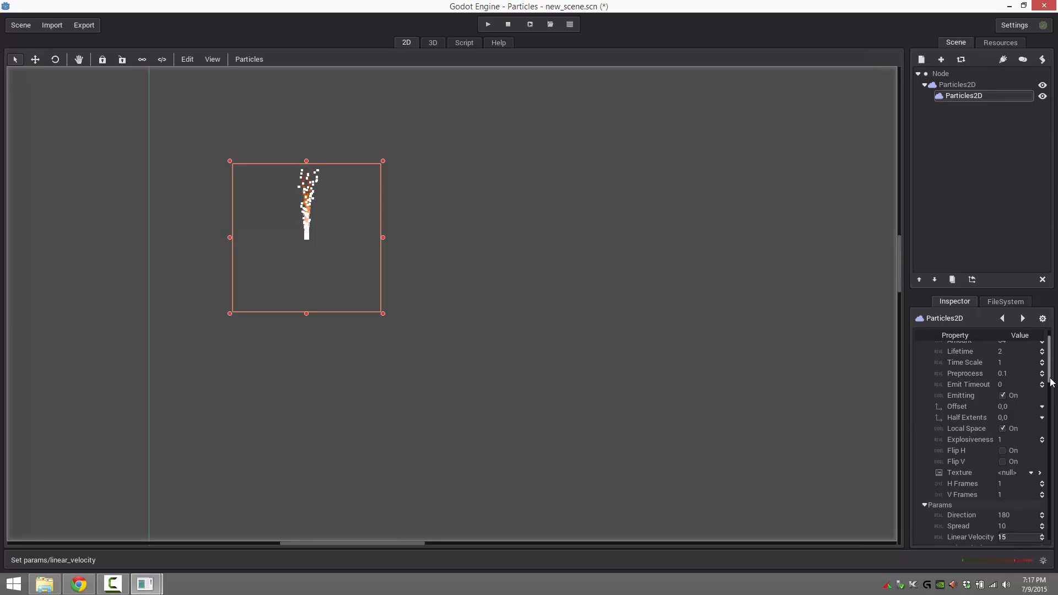
Set the child emitter's Phase 0 color to a faint translucent gray with R 188, G 189, B 187 and A 21.
drag(1051, 383, 1055, 478)
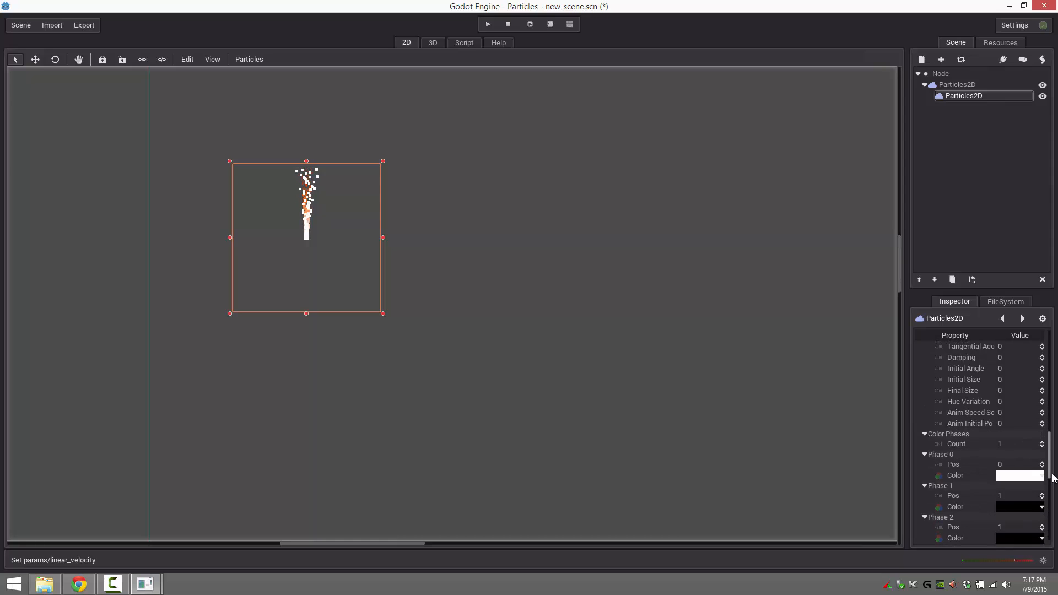
click(1018, 475)
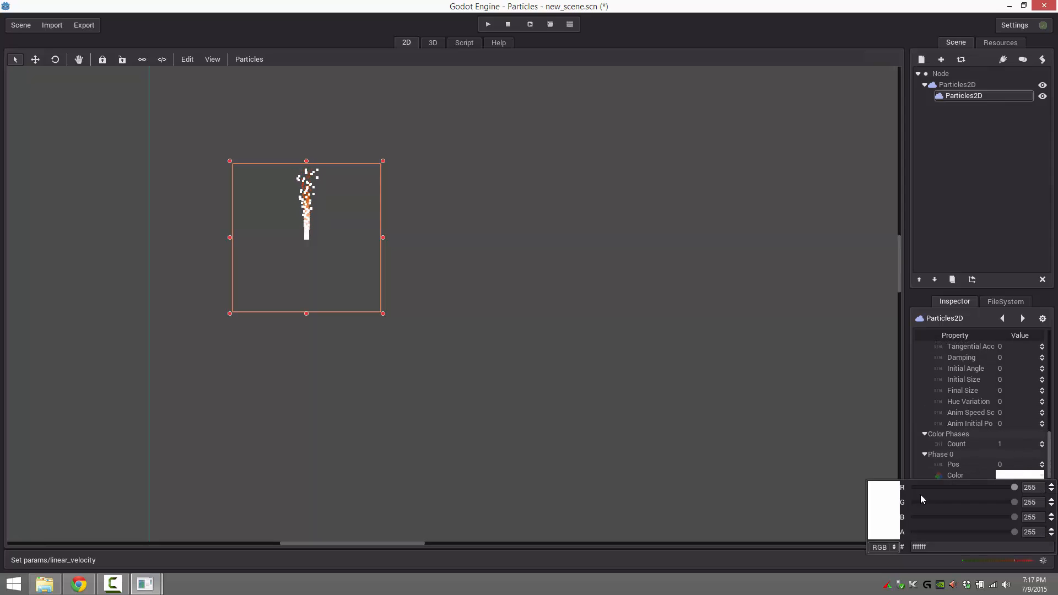
drag(1010, 487, 947, 533)
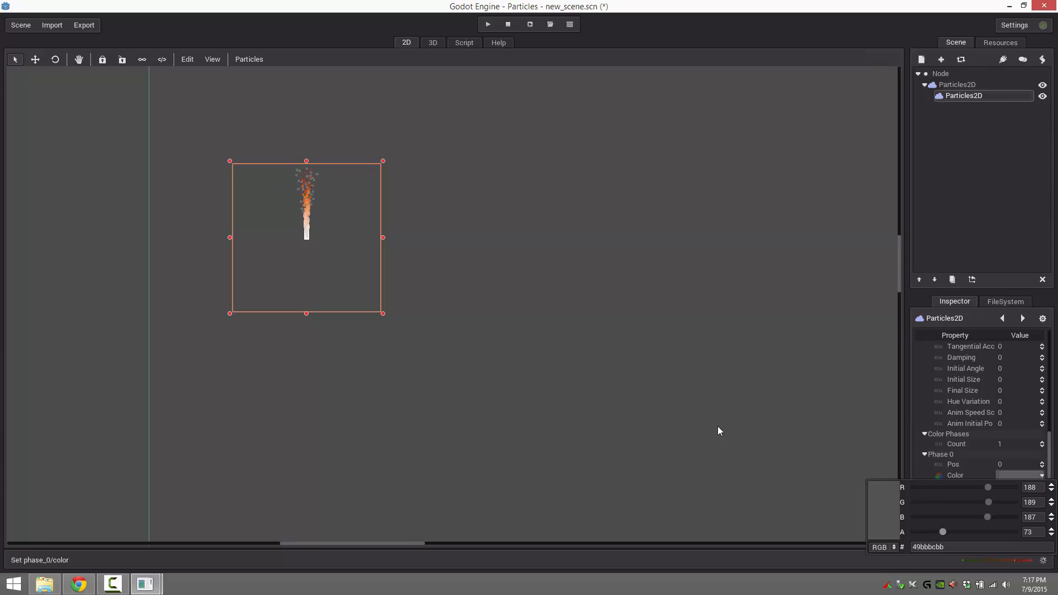
drag(945, 531, 921, 532)
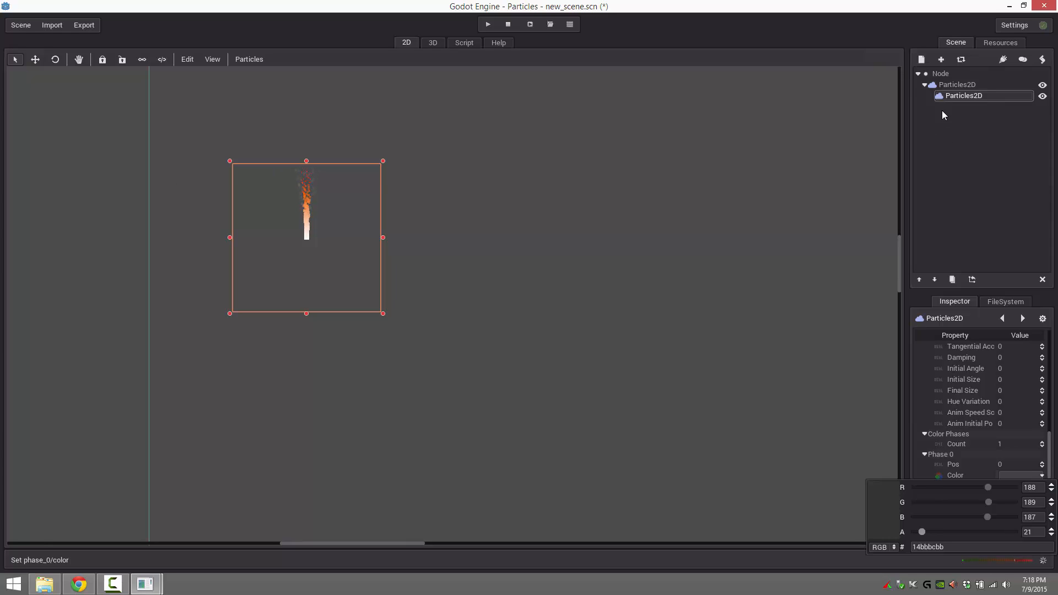
Delete the flame's parent Particles2D node together with its child, confirming the deletion.
click(954, 84)
key(Delete)
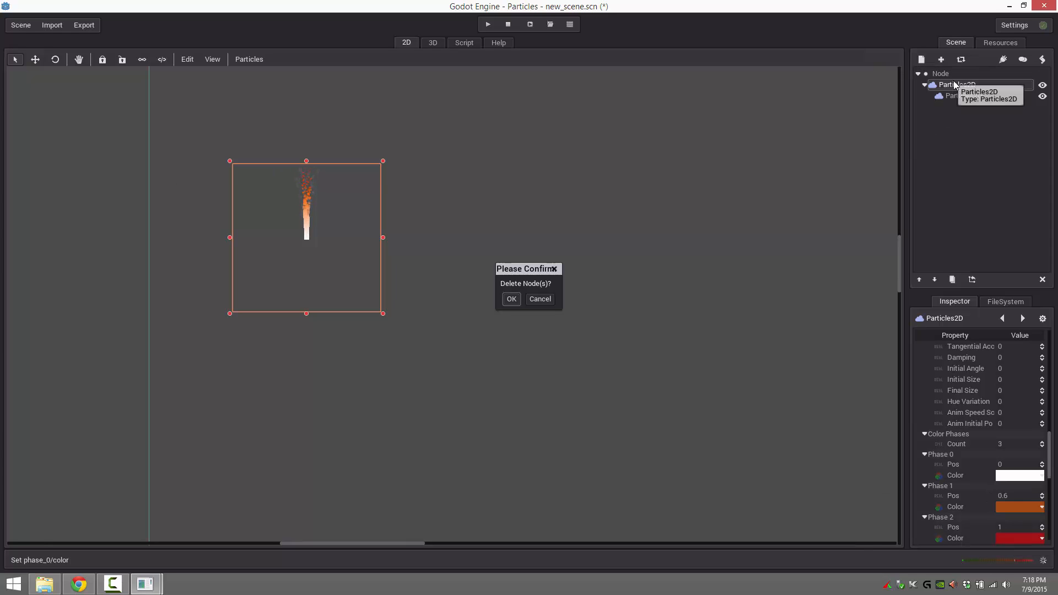
click(509, 300)
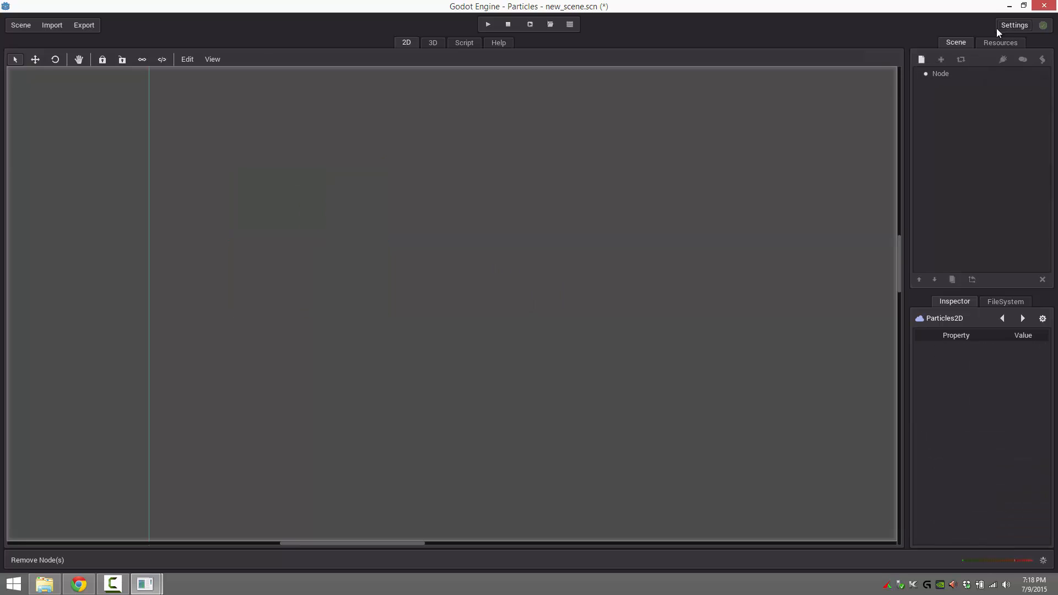
Add a new Particles2D node under the root Node and move it below and to the right of the scene origin.
click(920, 59)
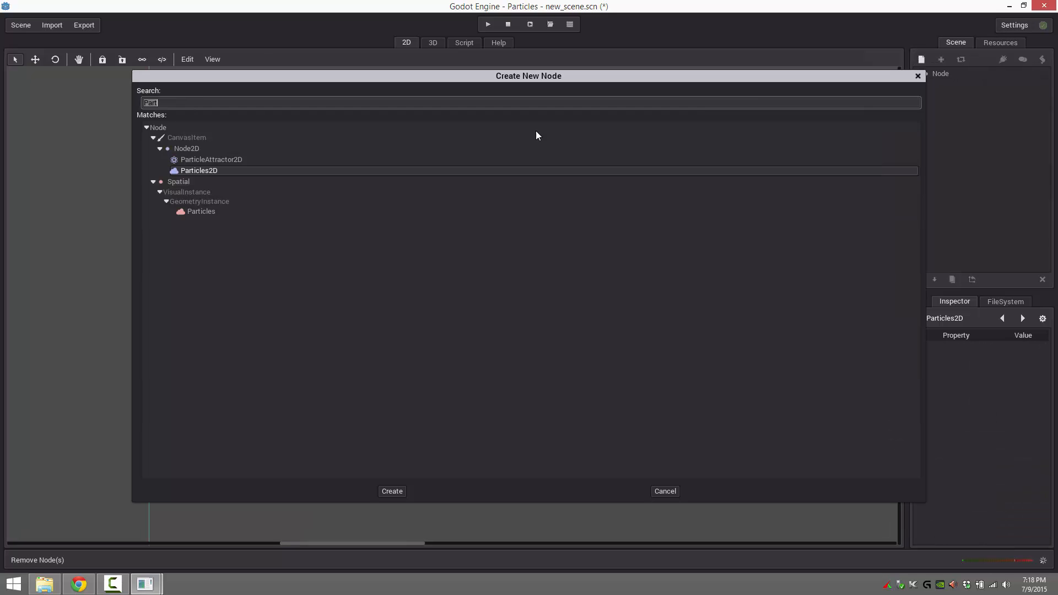
double_click(203, 171)
scroll(395, 282, down, 7)
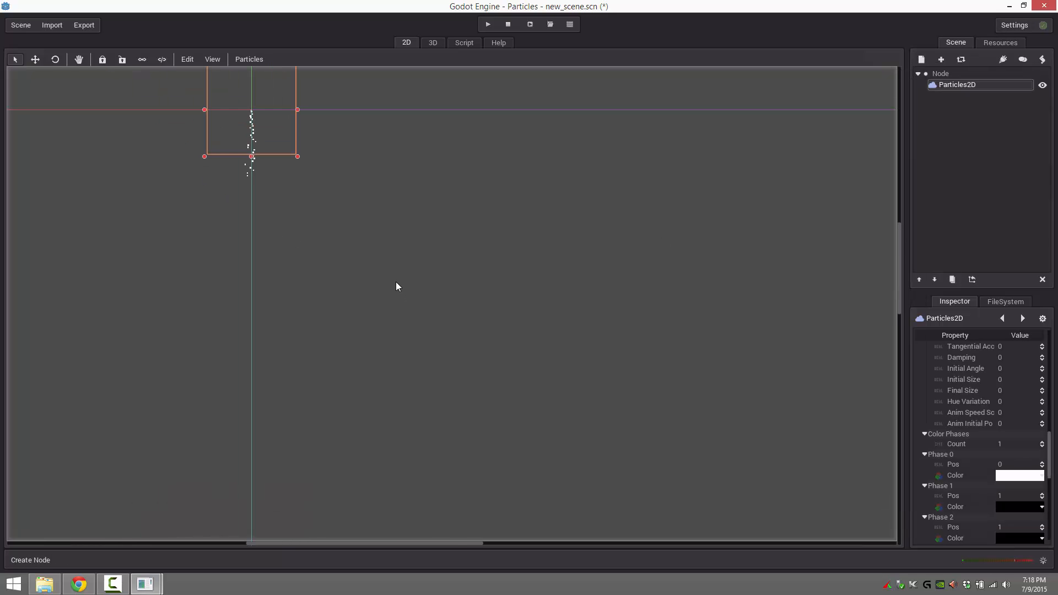
drag(299, 143, 448, 241)
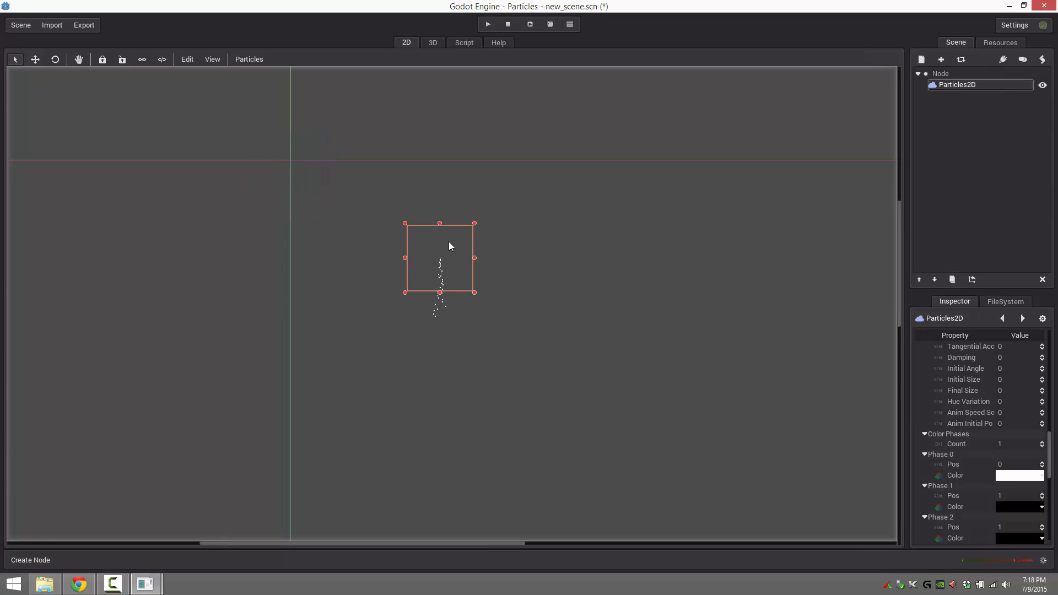
Set the new emitter's Direction to 270.
scroll(994, 436, up, 4)
scroll(993, 436, up, 7)
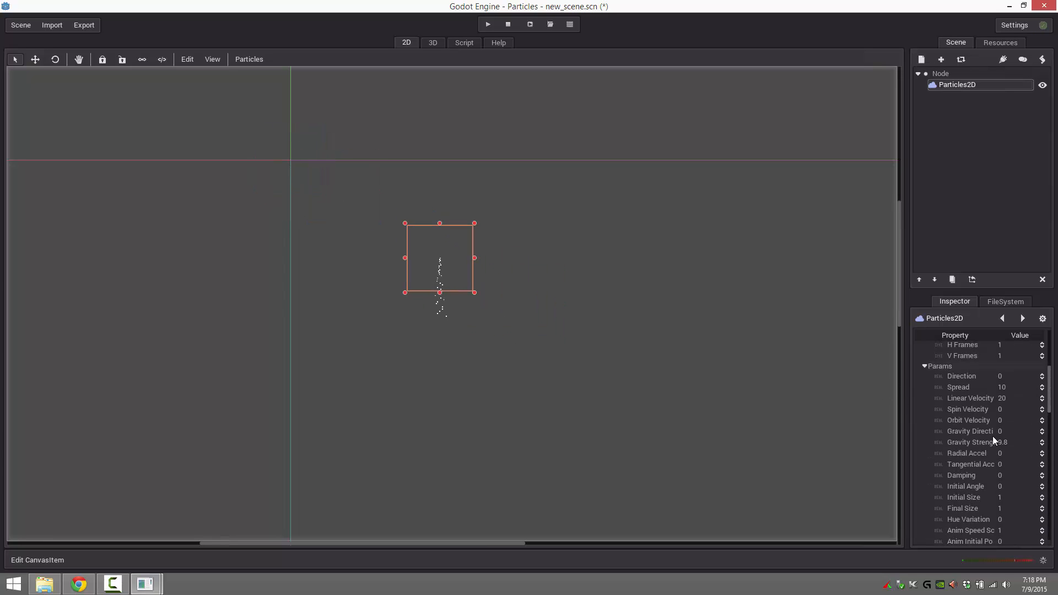
click(1009, 427)
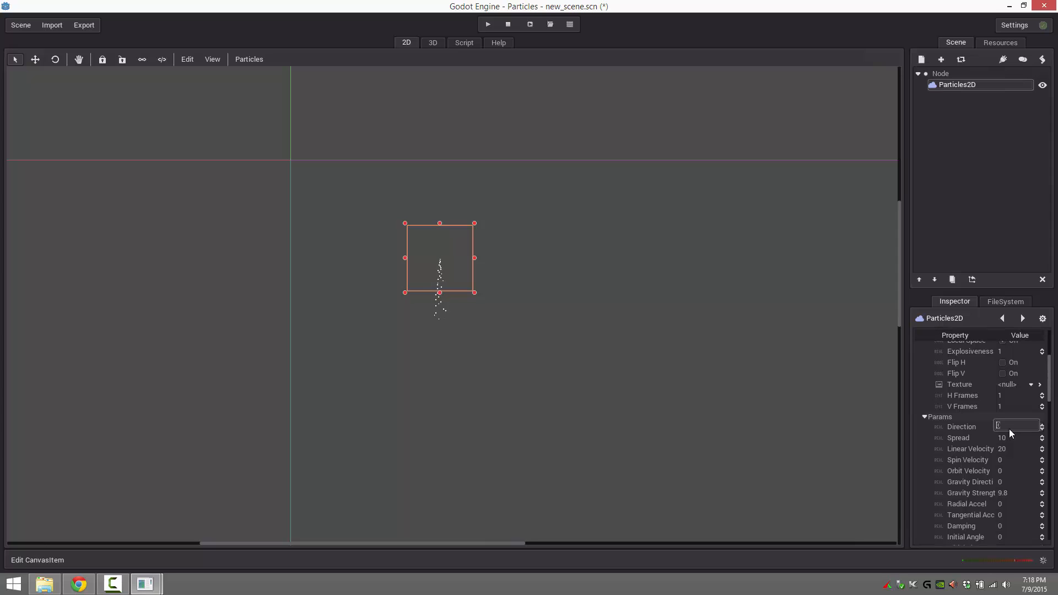
text(270)
key(Return)
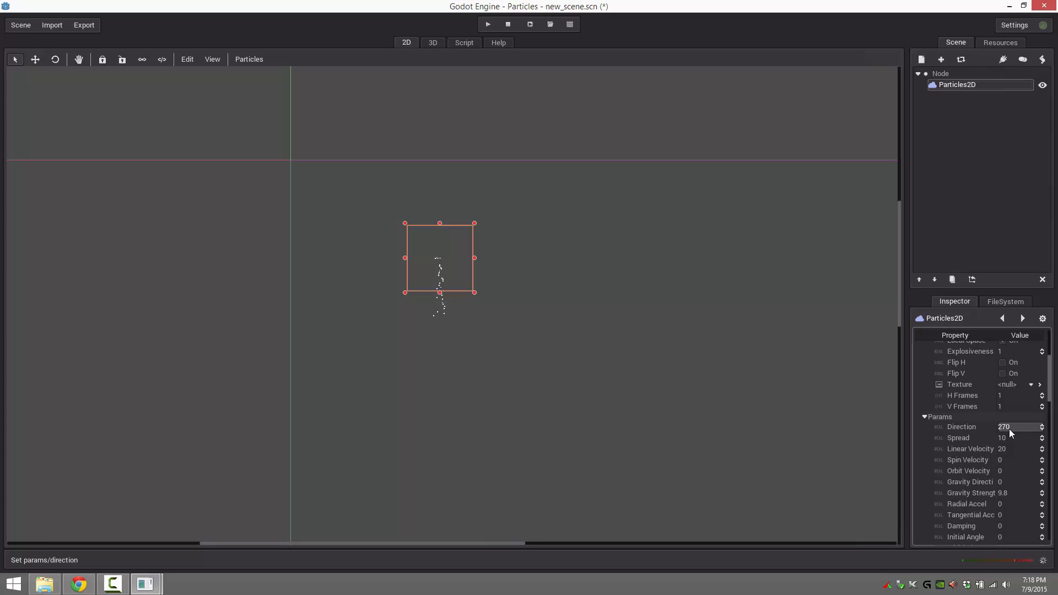
Set the emitter's Amount to 16 and its Lifetime to 10.
scroll(1013, 428, up, 3)
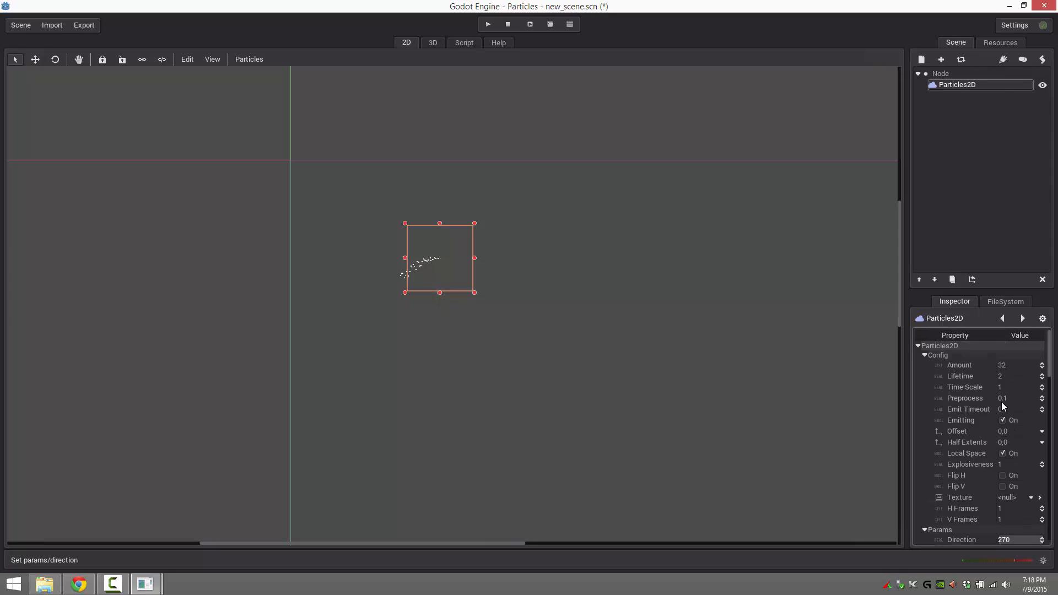
click(1014, 366)
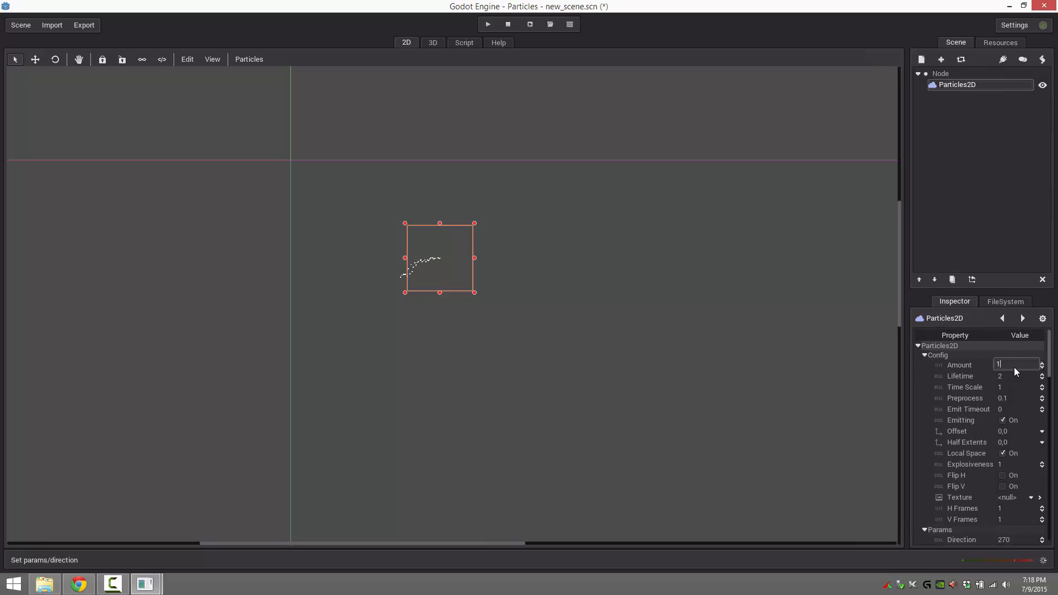
text(16)
key(Return)
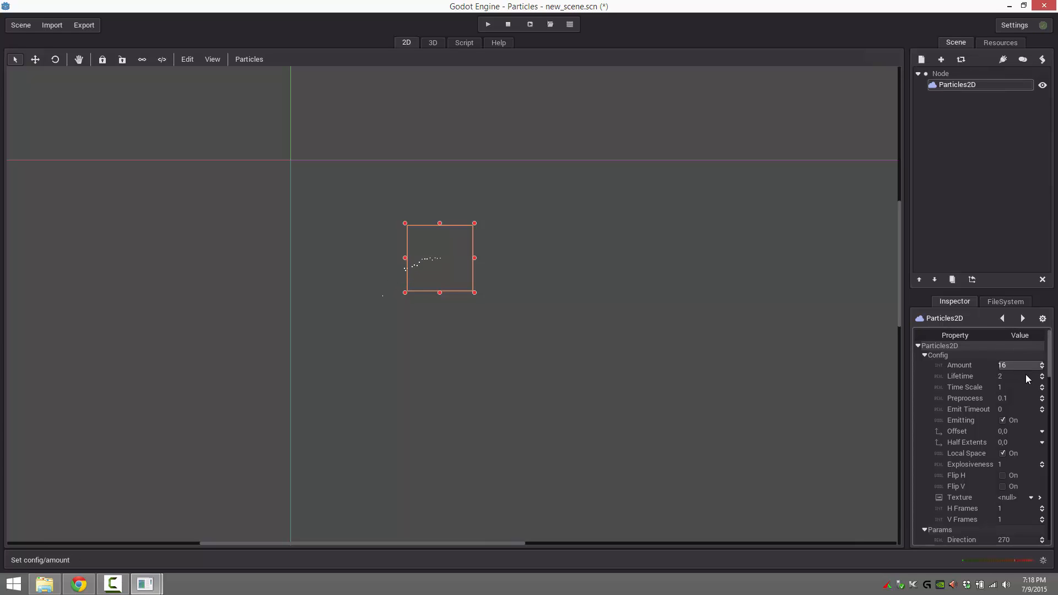
click(1026, 374)
key(Return)
Set the emitter's Gravity Strength to 0 and its Spread to 30.
scroll(992, 459, down, 5)
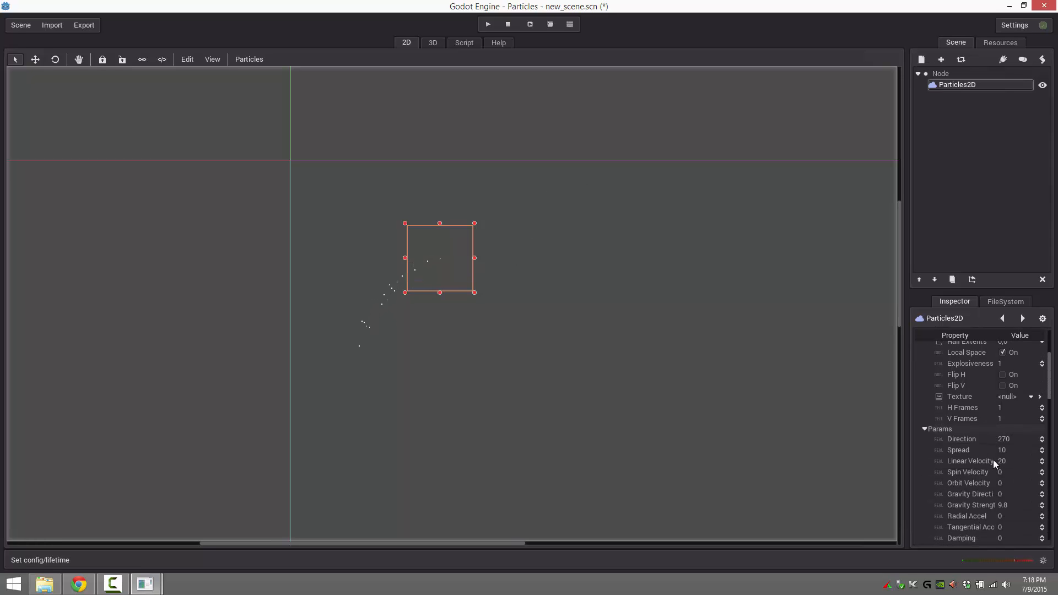
click(1012, 455)
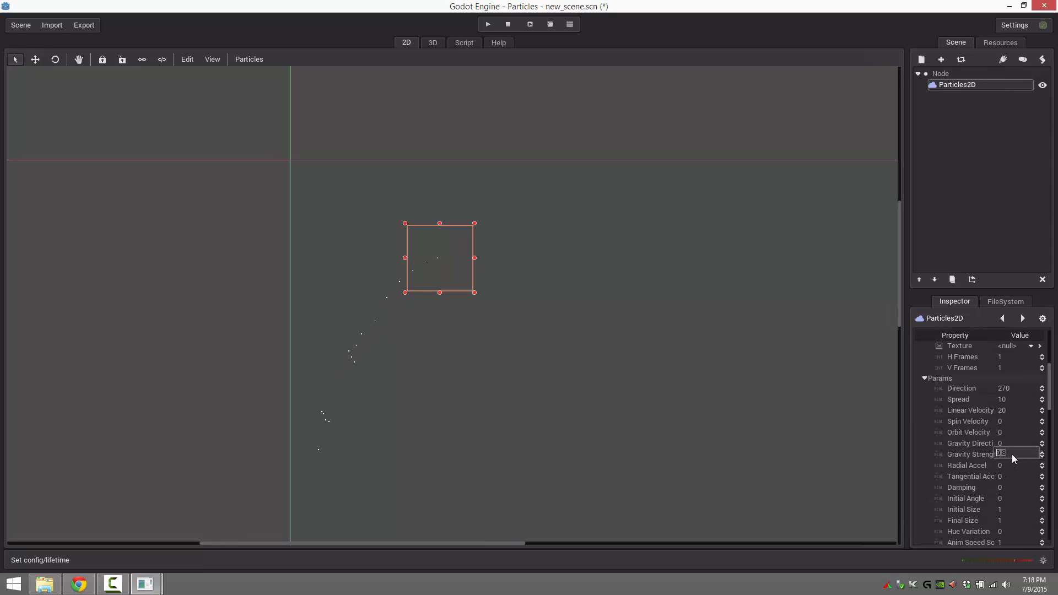
text(0)
key(Return)
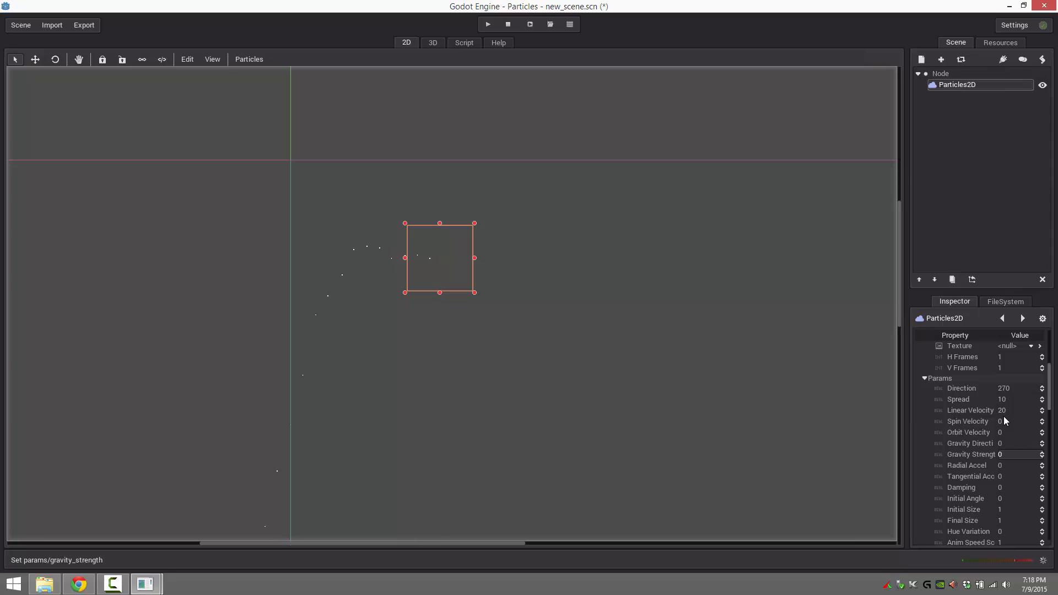
click(1020, 399)
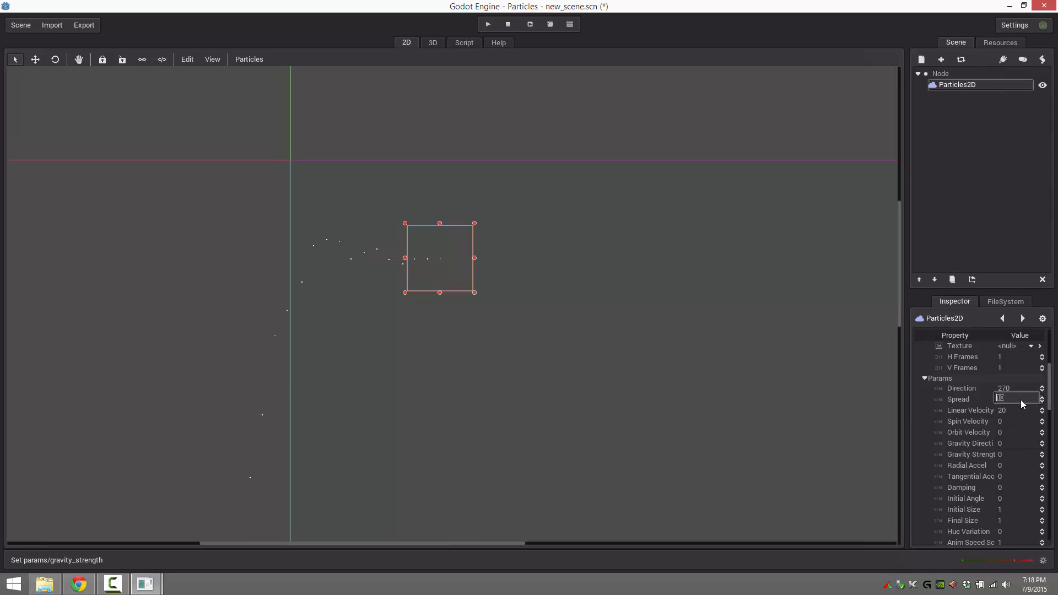
text(30)
key(Return)
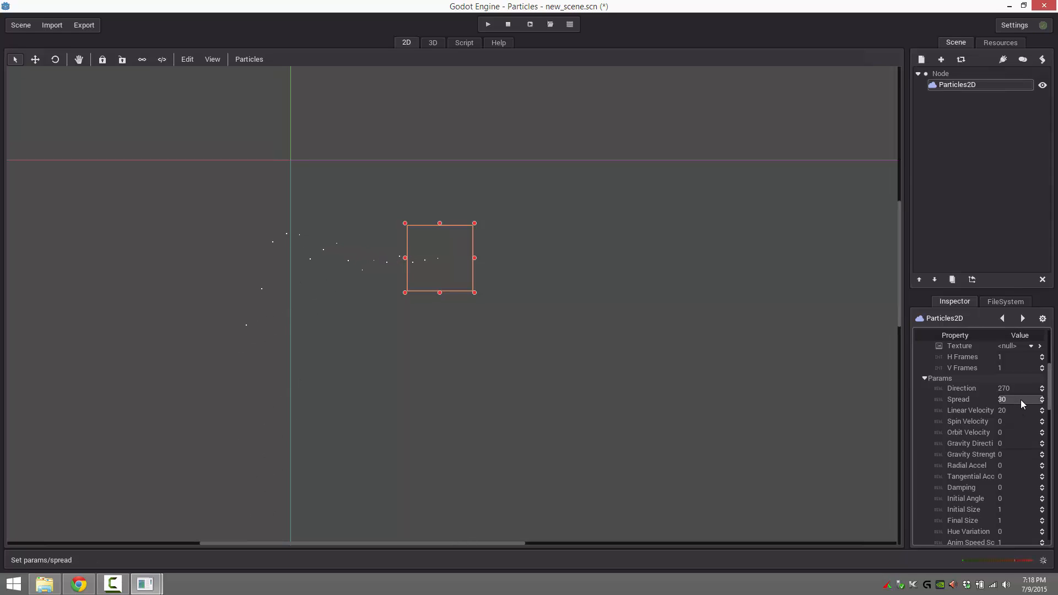
Set the emitter's Amount to 24 and its Preprocess to 2.
scroll(1017, 385, up, 5)
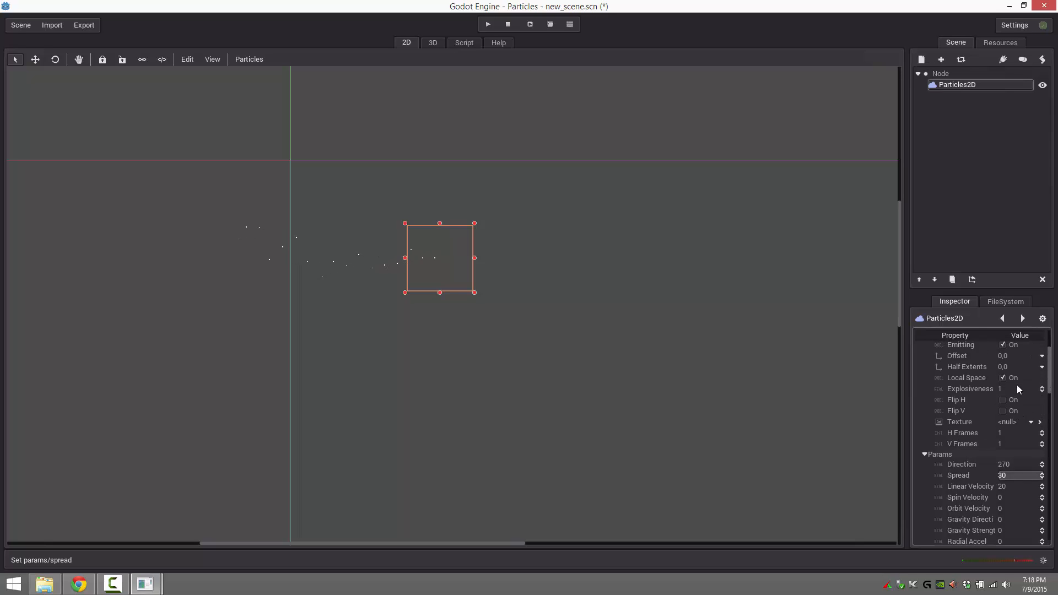
click(1015, 365)
text(24)
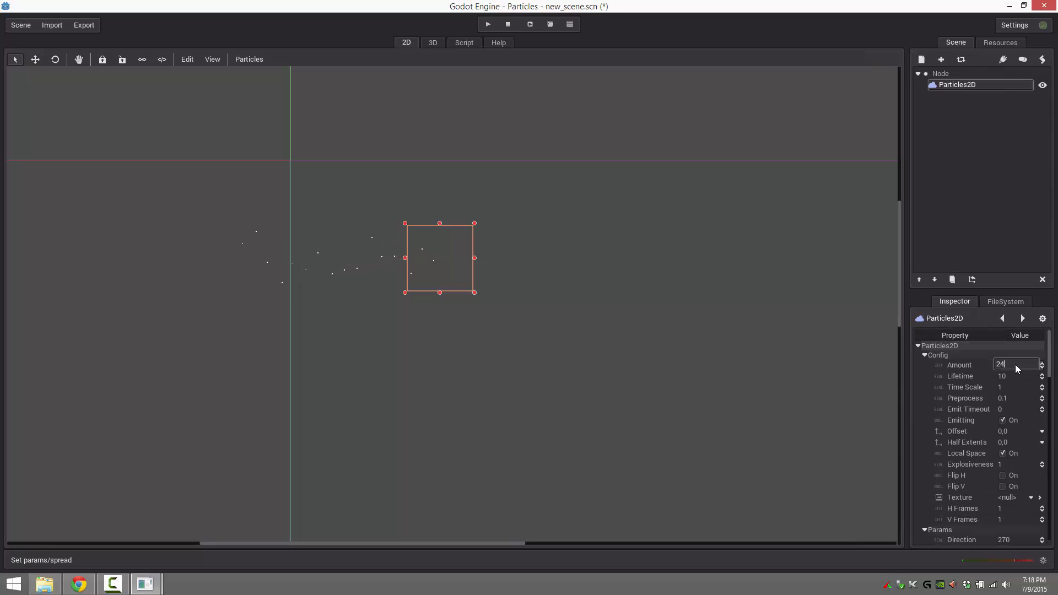
key(Return)
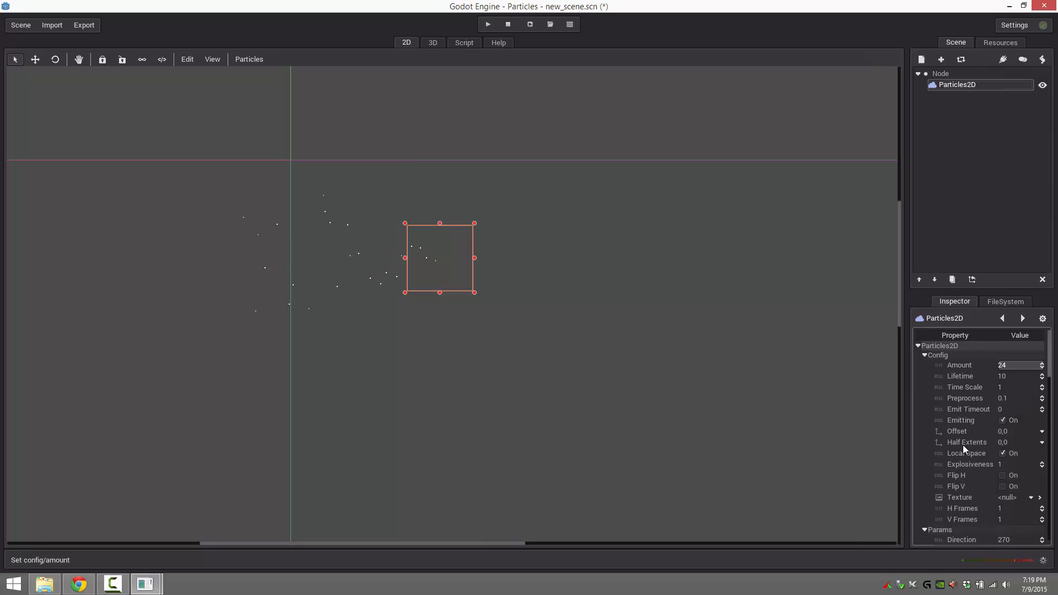
click(1012, 397)
text(2)
key(Return)
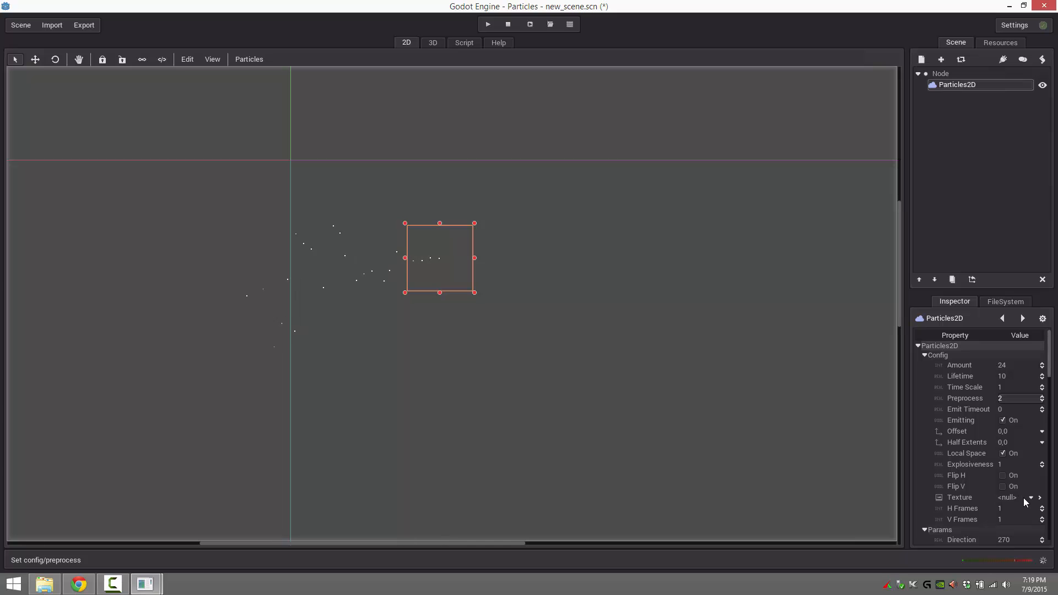
View the robincropped.png sprite sheet from the desktop in the photo viewer, close it and return to Godot.
key(super+d)
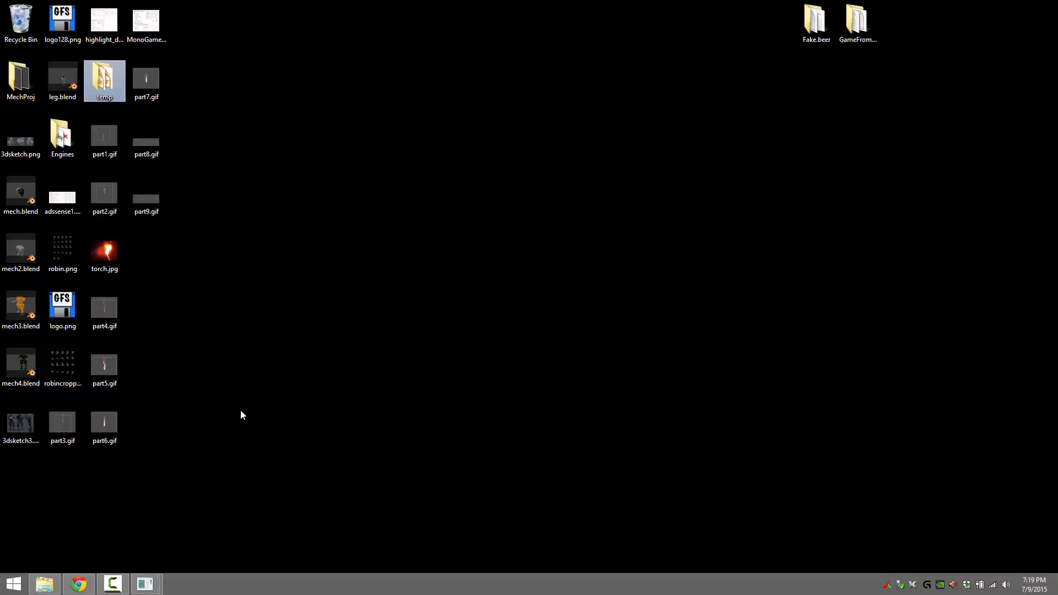
double_click(60, 372)
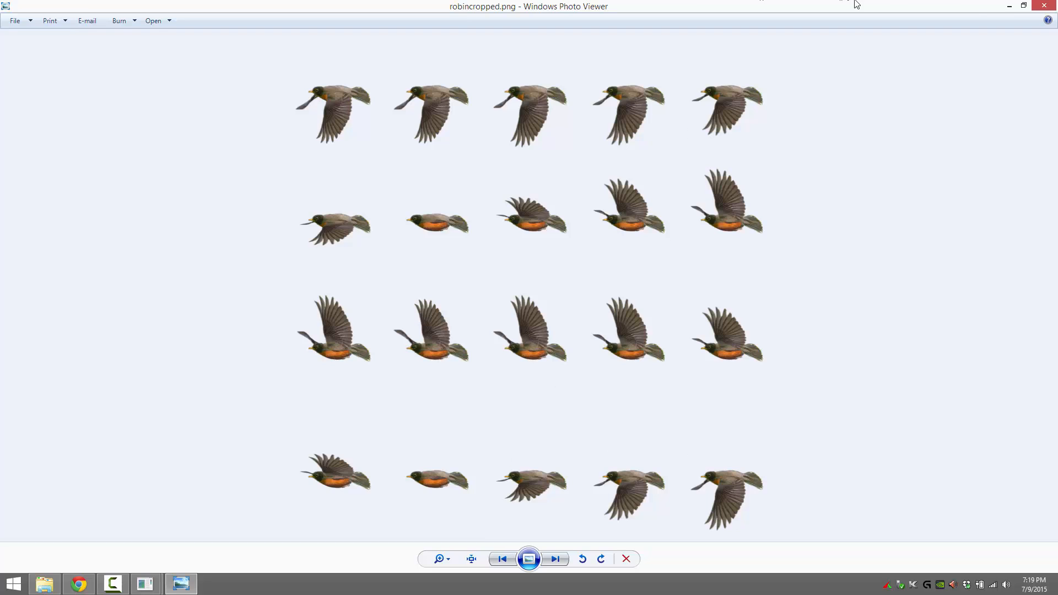
click(1044, 6)
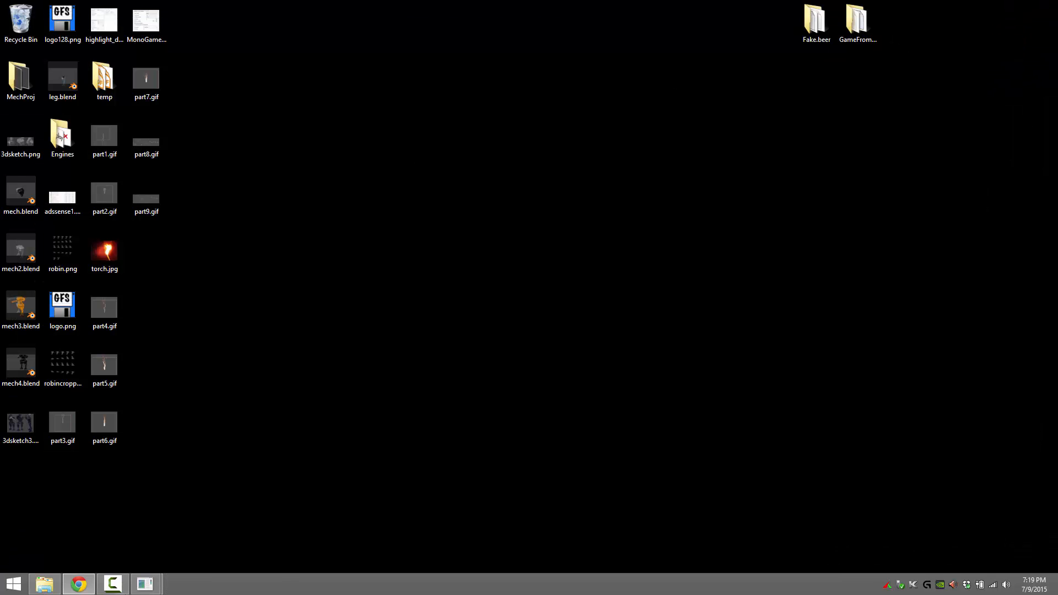
mouse_move(141, 590)
click(200, 531)
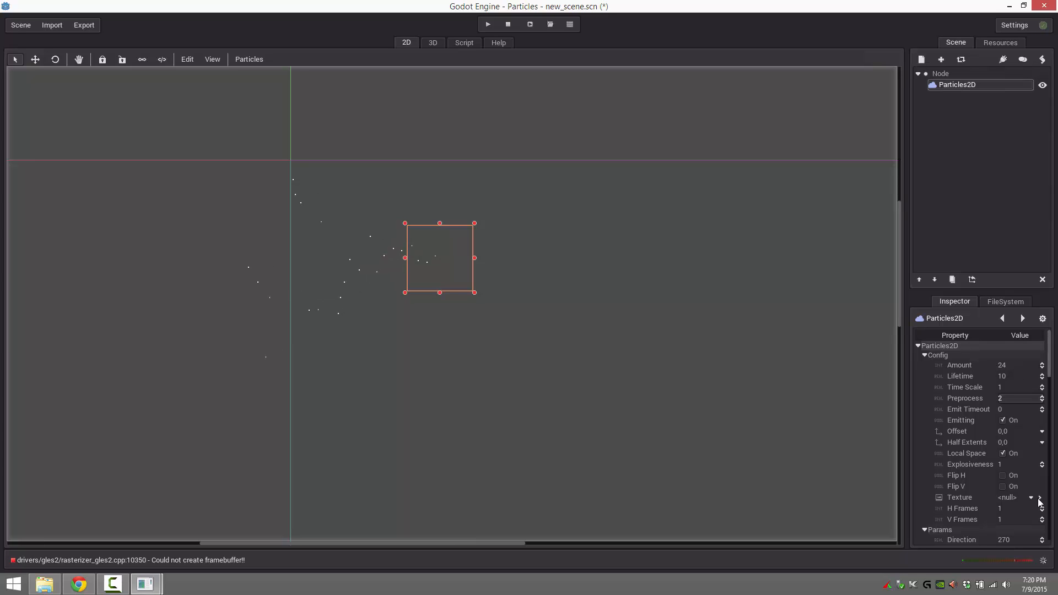
Start a 2D texture import and choose robincropped.png from the Desktop folder as the source texture.
click(53, 26)
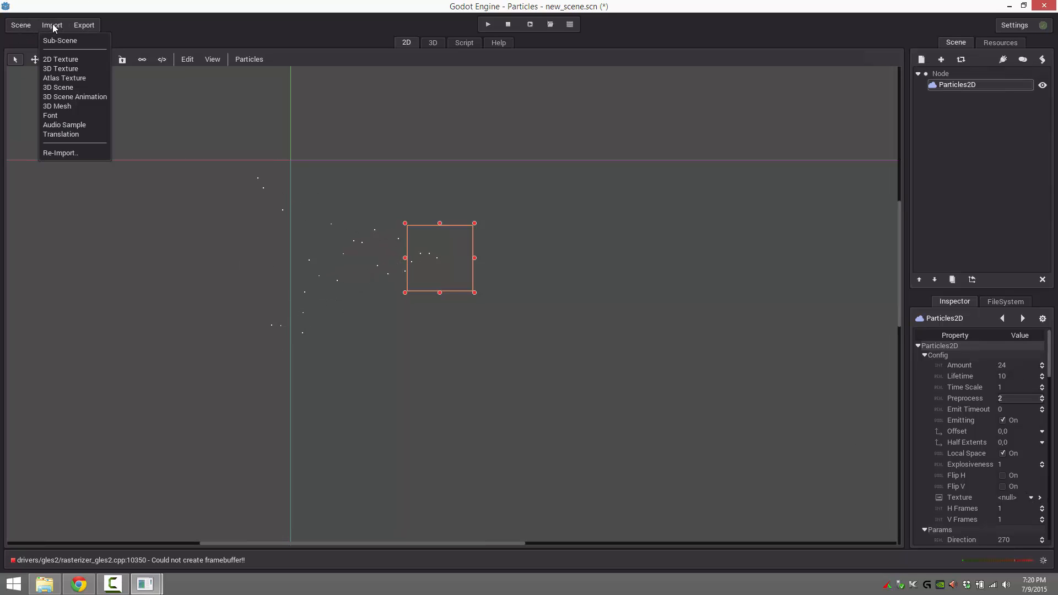
click(66, 59)
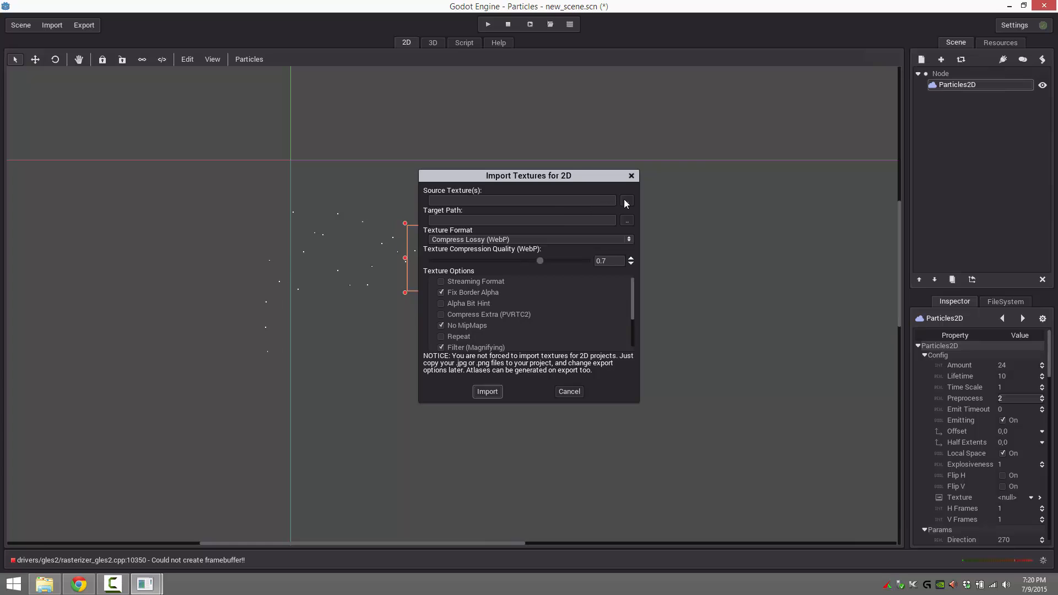
click(626, 202)
double_click(210, 132)
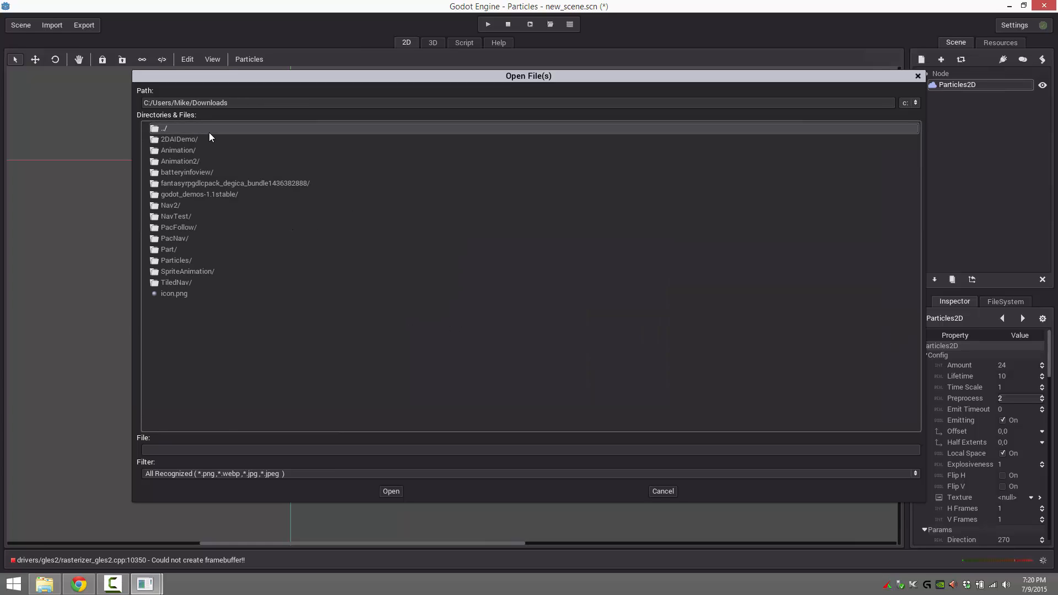
double_click(209, 132)
double_click(175, 370)
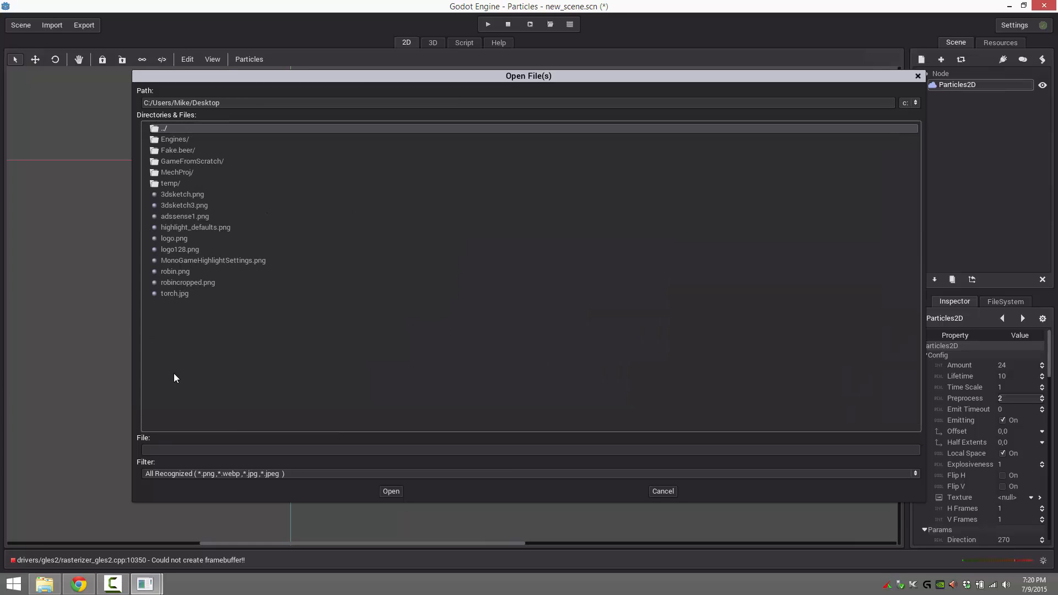
double_click(189, 282)
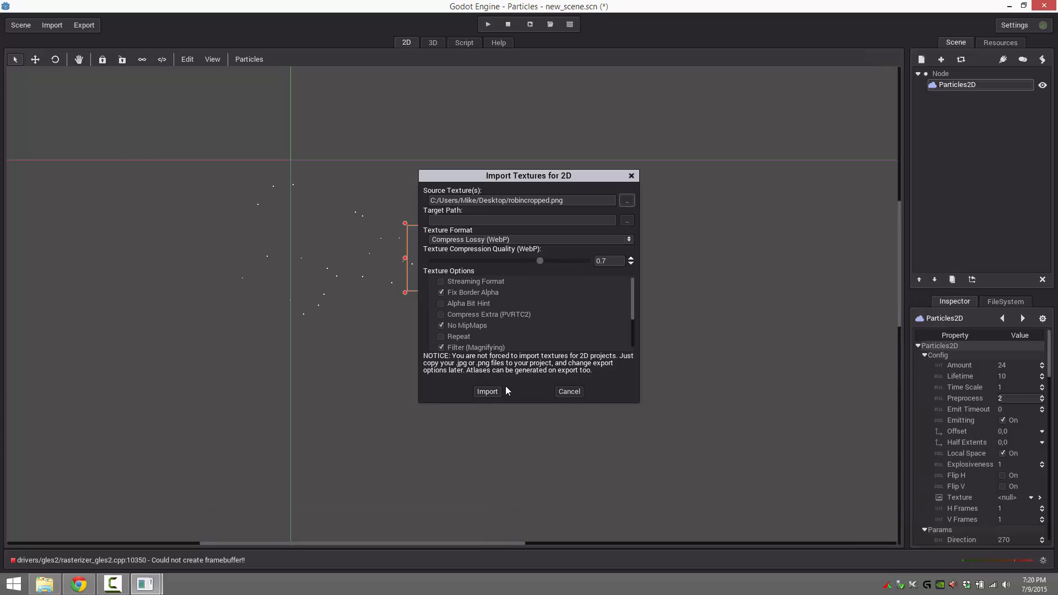
Set the project's root directory as the target path and import the robincropped texture.
click(478, 392)
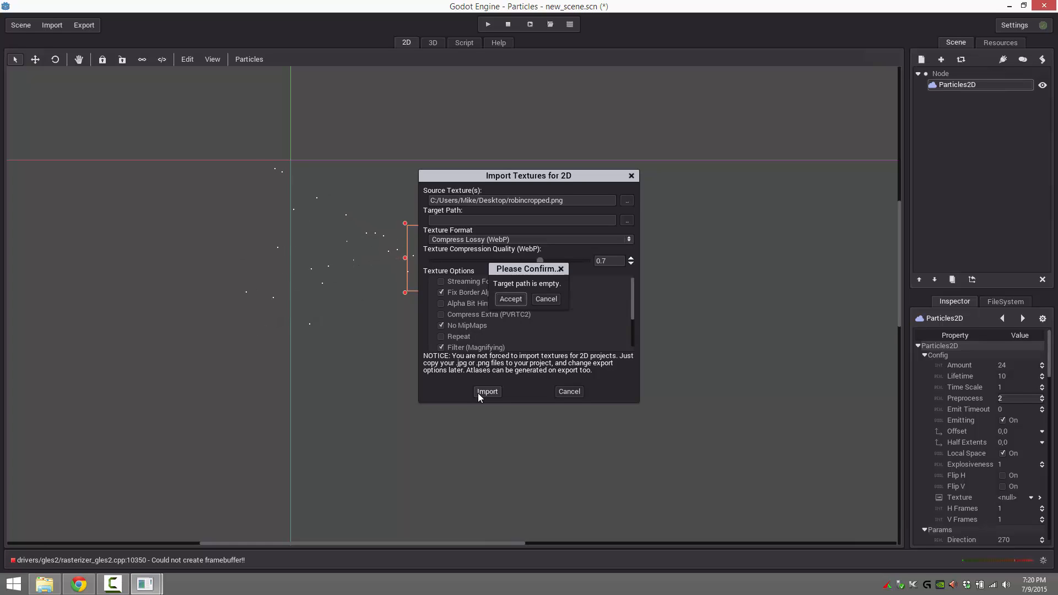
click(549, 300)
click(627, 222)
click(163, 98)
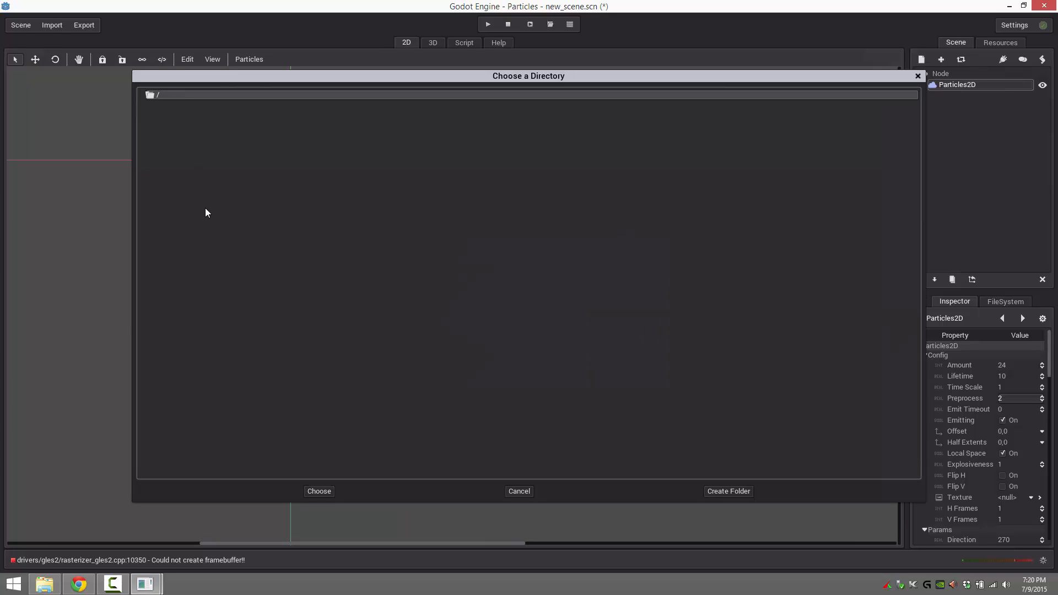
click(319, 490)
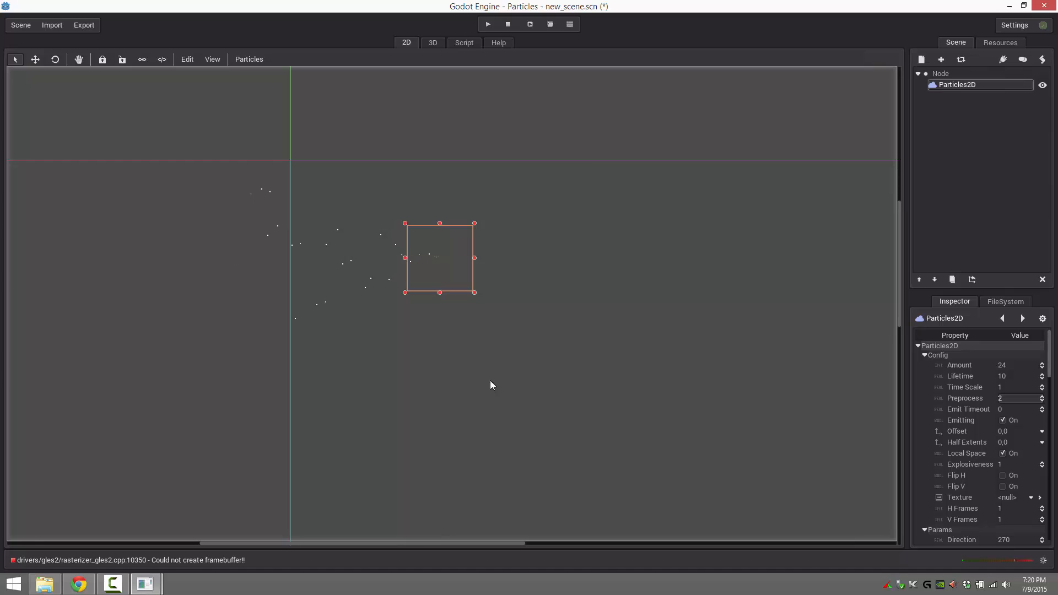
Give the emitter a new AtlasTexture, replacing it with robincropped.tex loaded from the project root.
scroll(1049, 363, down, 3)
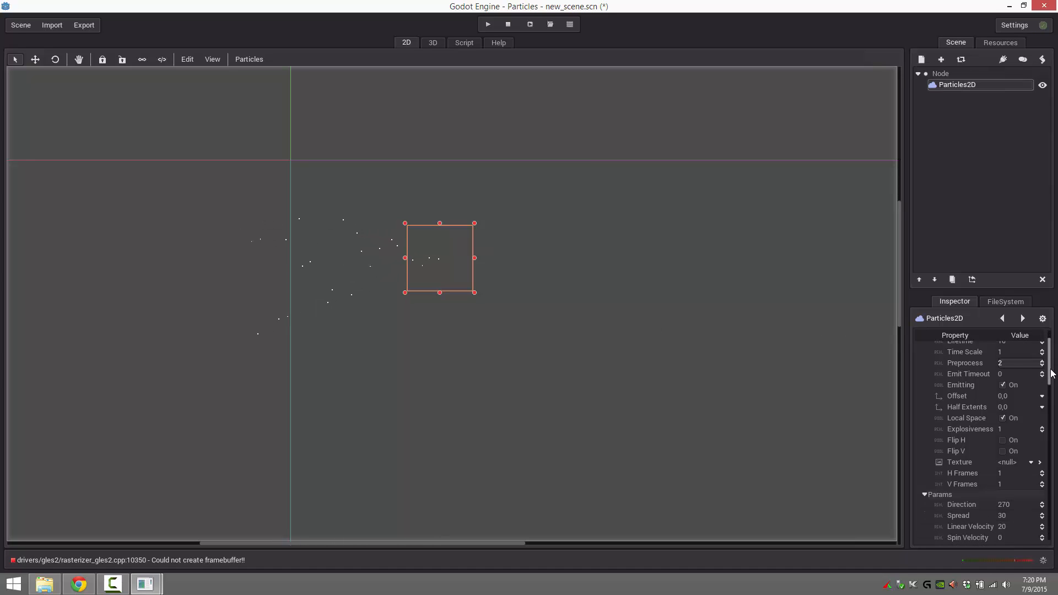
click(1031, 421)
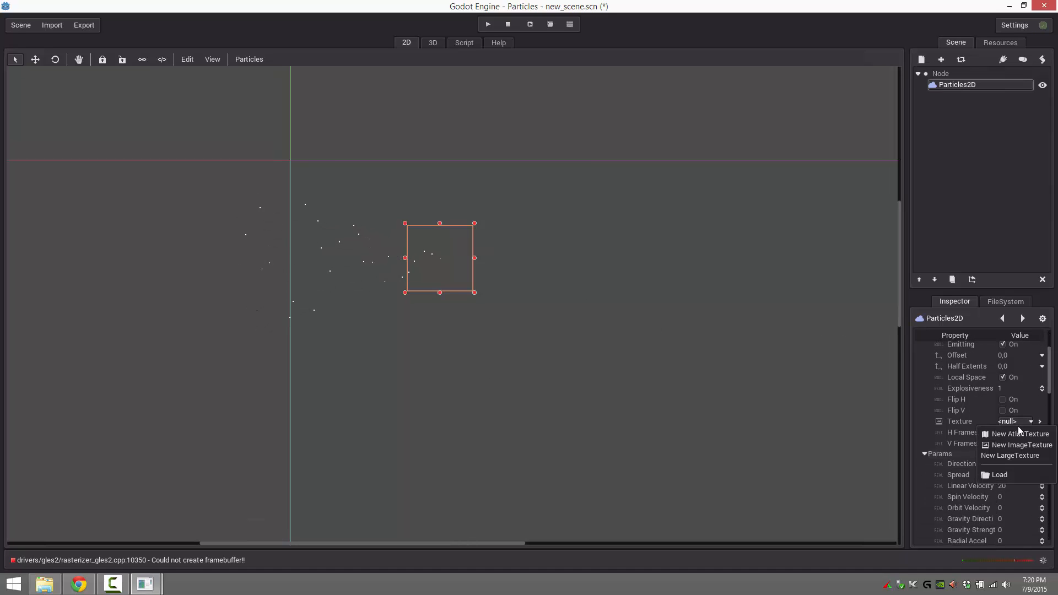
click(1003, 434)
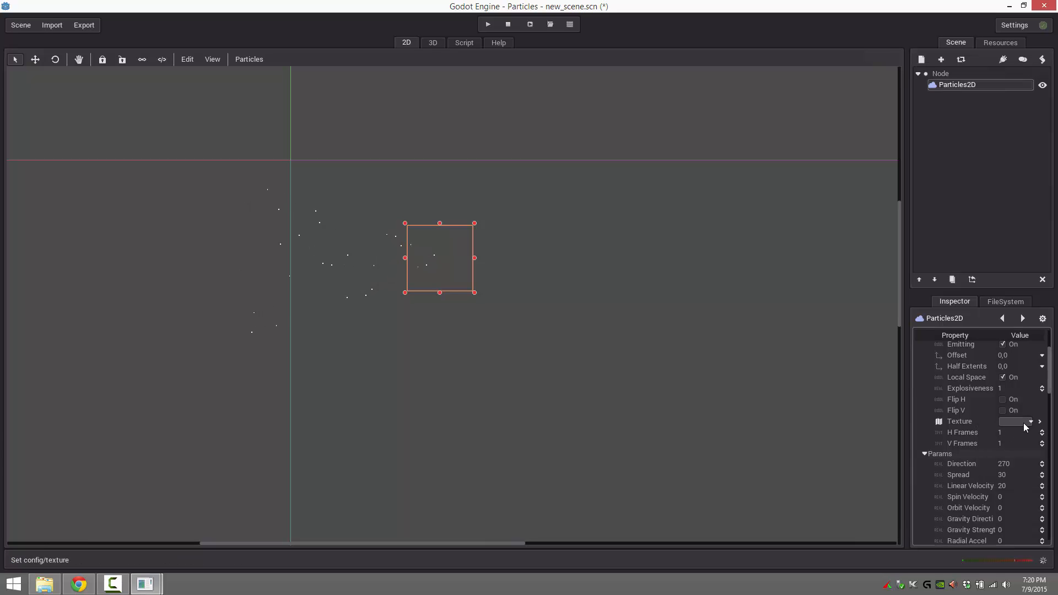
click(1024, 422)
click(1005, 474)
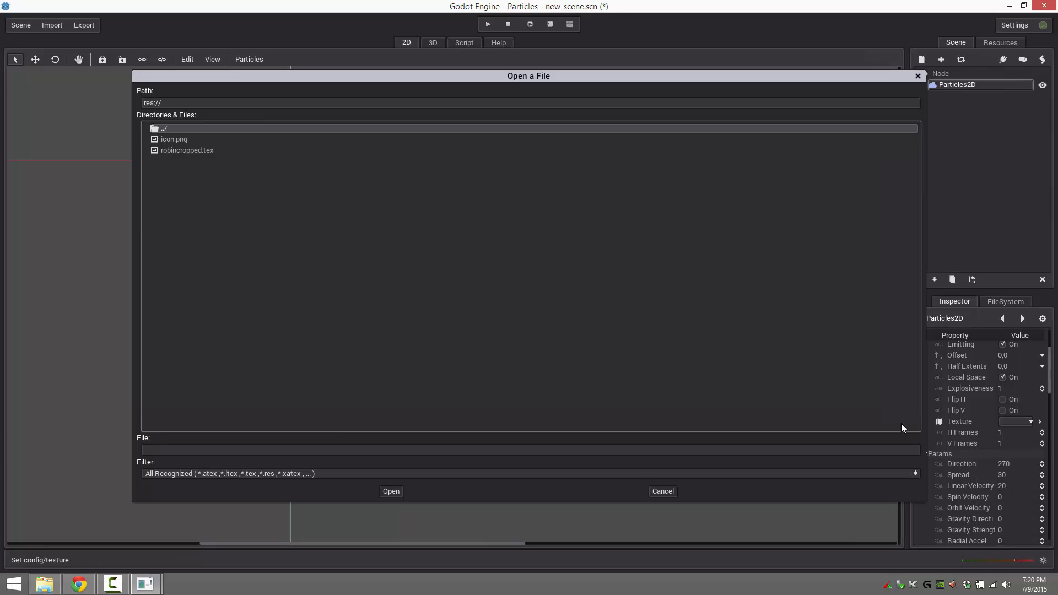
double_click(186, 152)
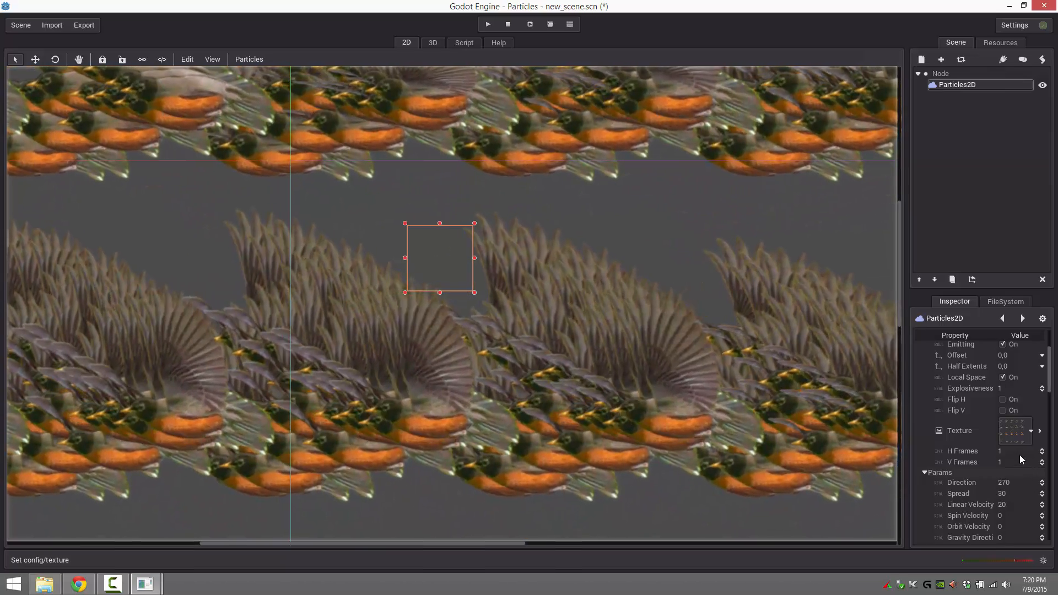
View the robincropped.png sprite sheet from the desktop to check its rows and columns, and return to Godot.
click(1016, 452)
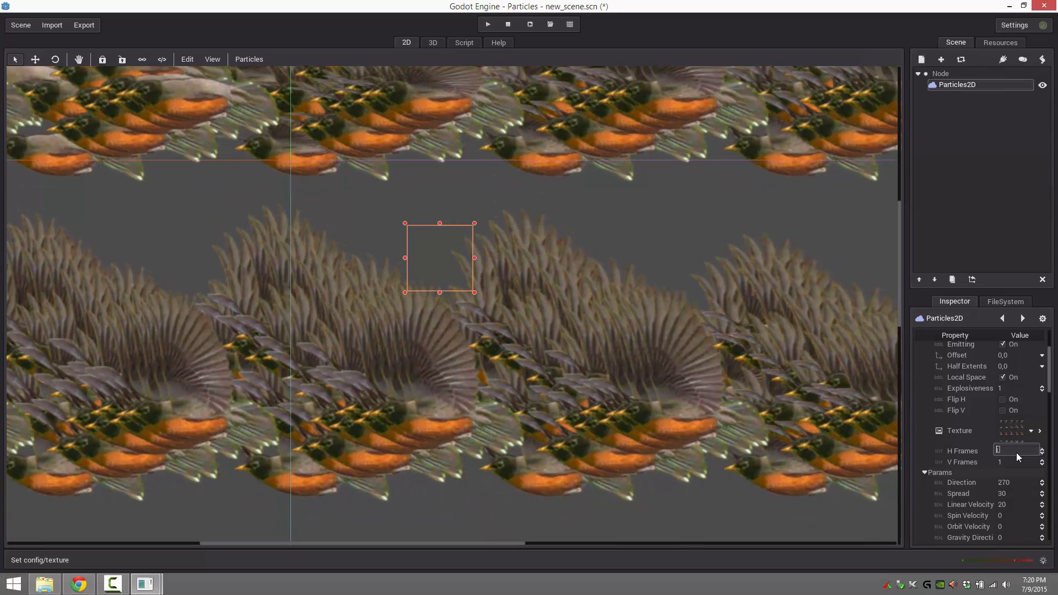
key(super+d)
double_click(72, 370)
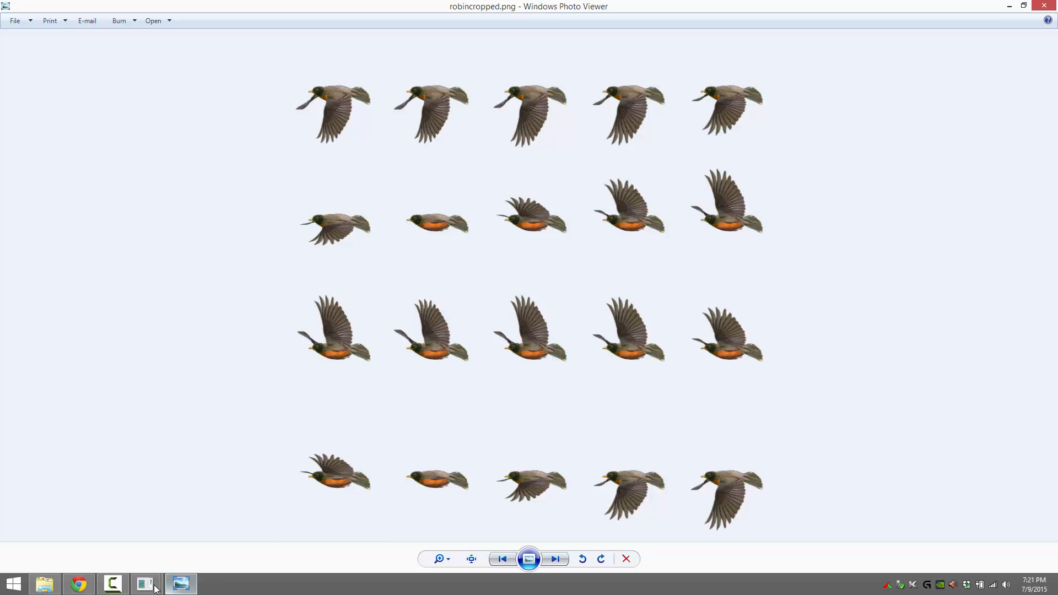
mouse_move(154, 589)
click(198, 527)
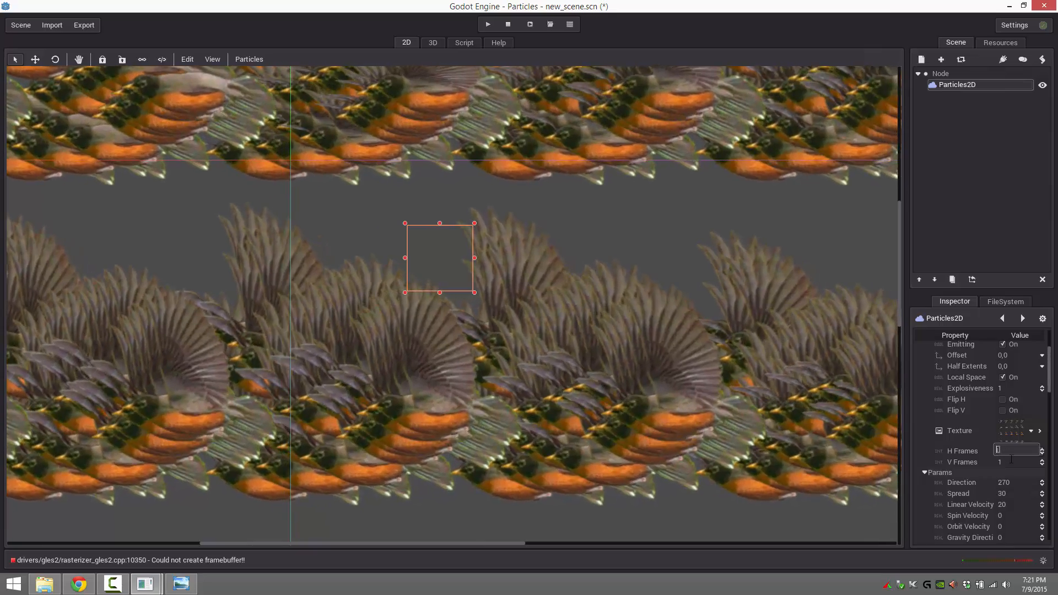
Split the emitter's robin sprite sheet into 5 horizontal frames and 4 vertical frames.
click(1013, 430)
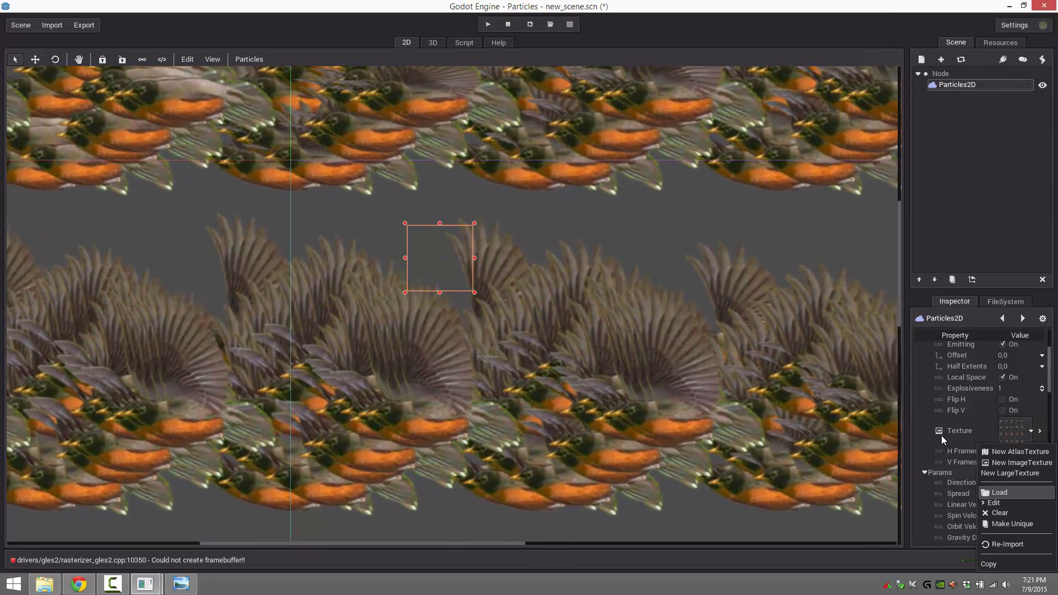
click(940, 435)
click(999, 450)
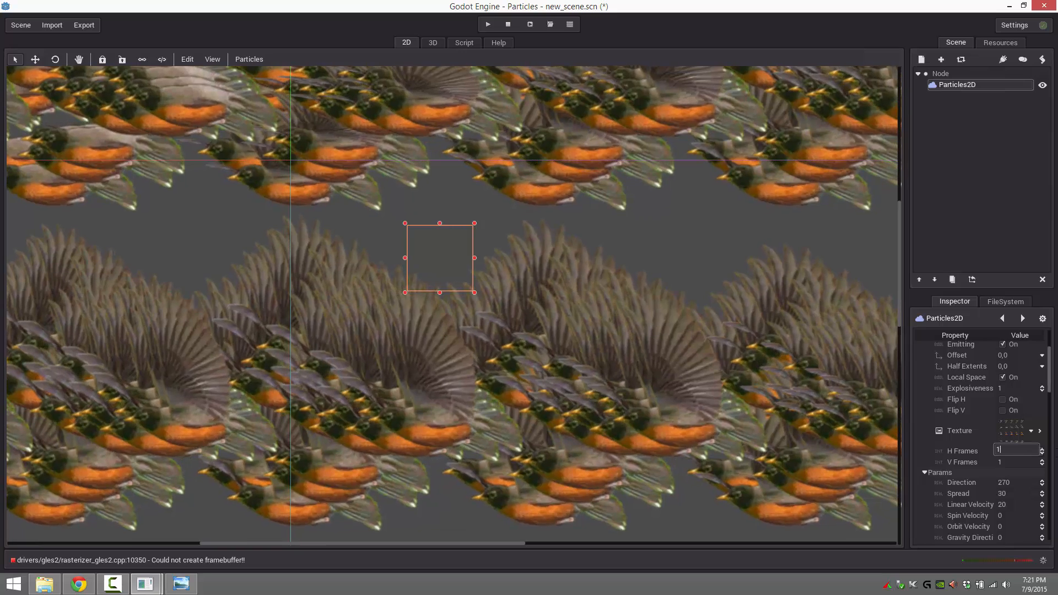
key(BackSpace)
text(5)
key(Return)
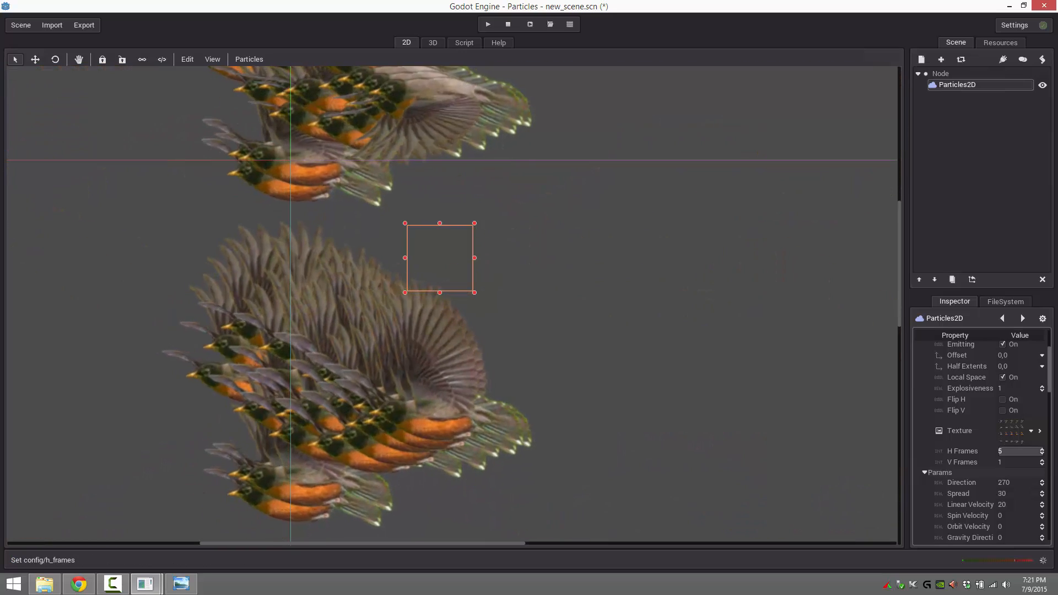
click(1018, 460)
key(BackSpace)
text(4)
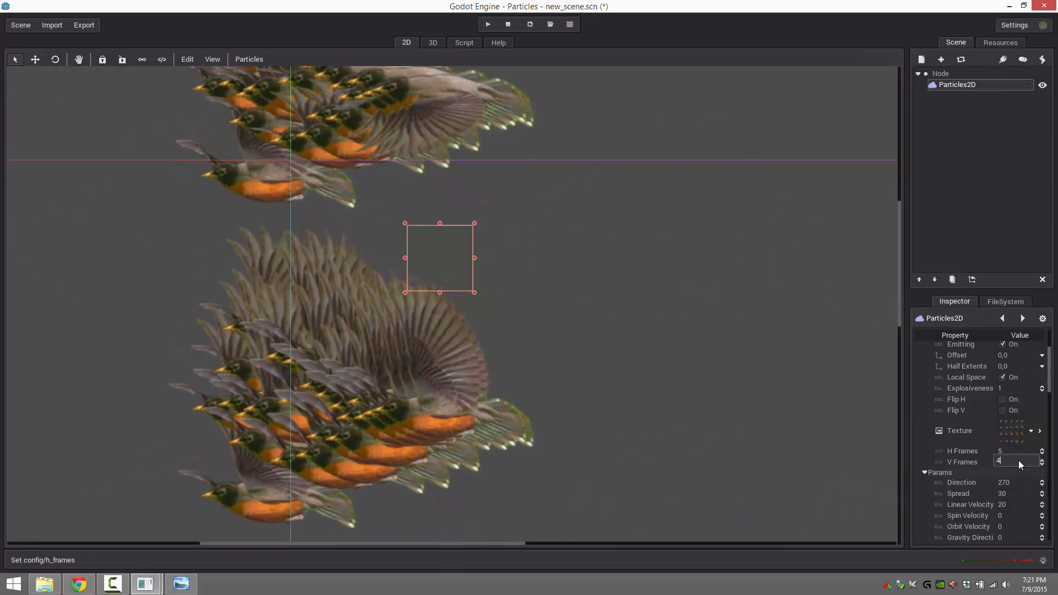
key(Return)
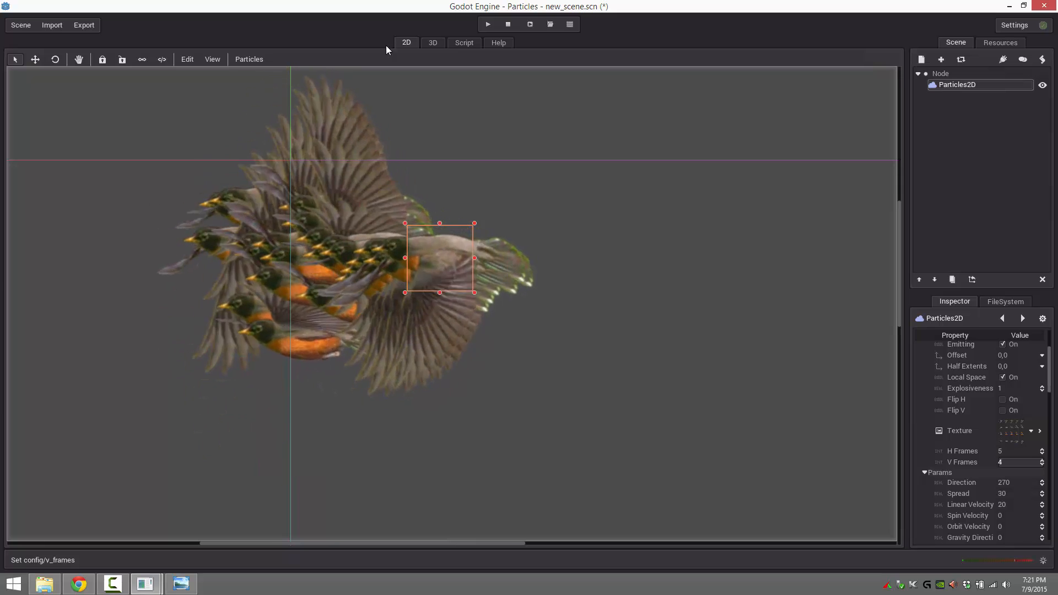
Set both the initial size and the final size of the bird particles to 0.1.
scroll(996, 498, down, 2)
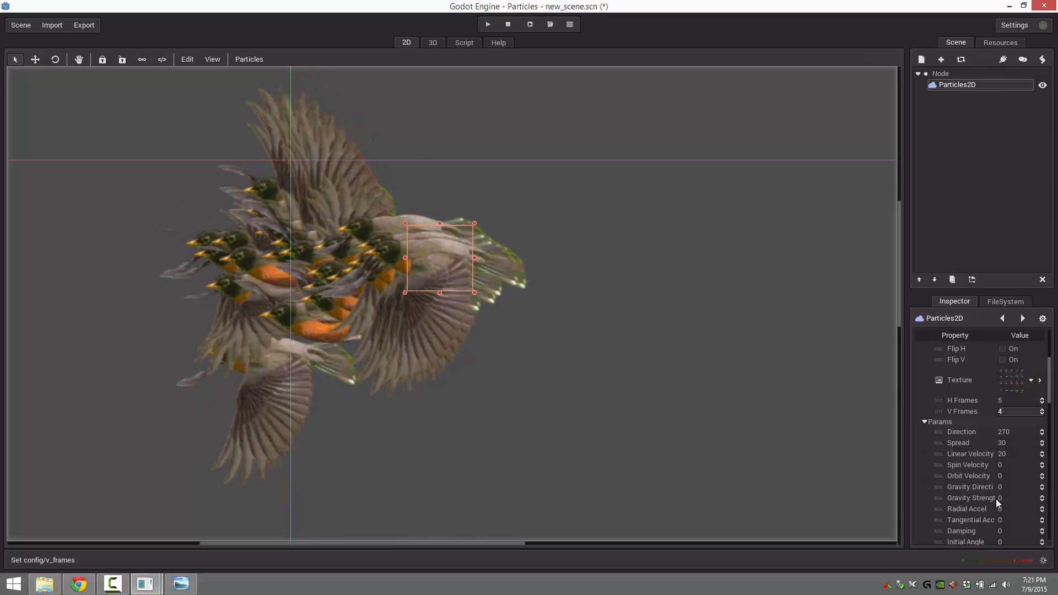
scroll(996, 498, down, 4)
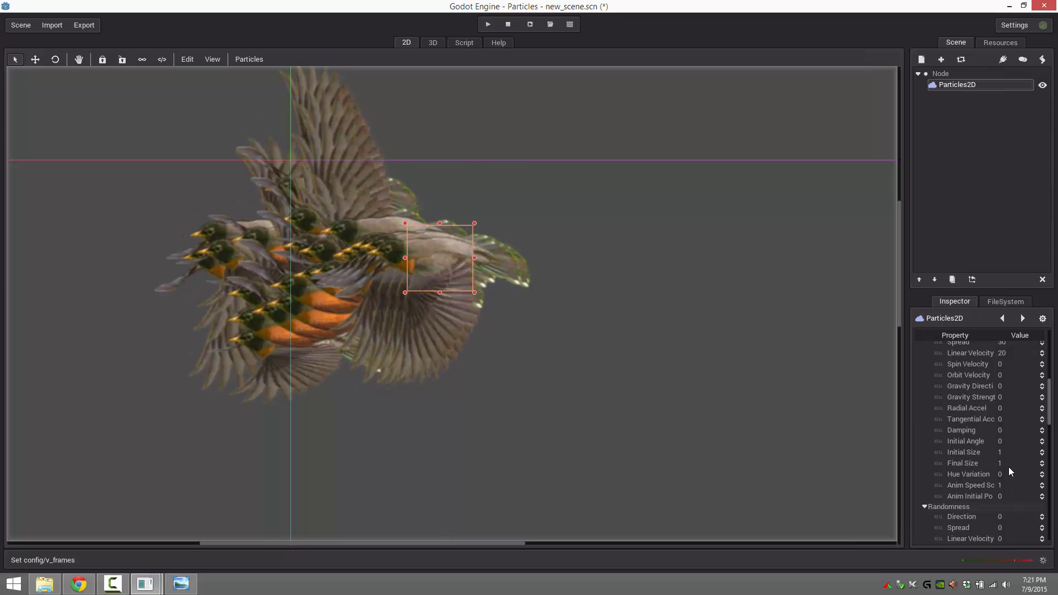
click(1012, 449)
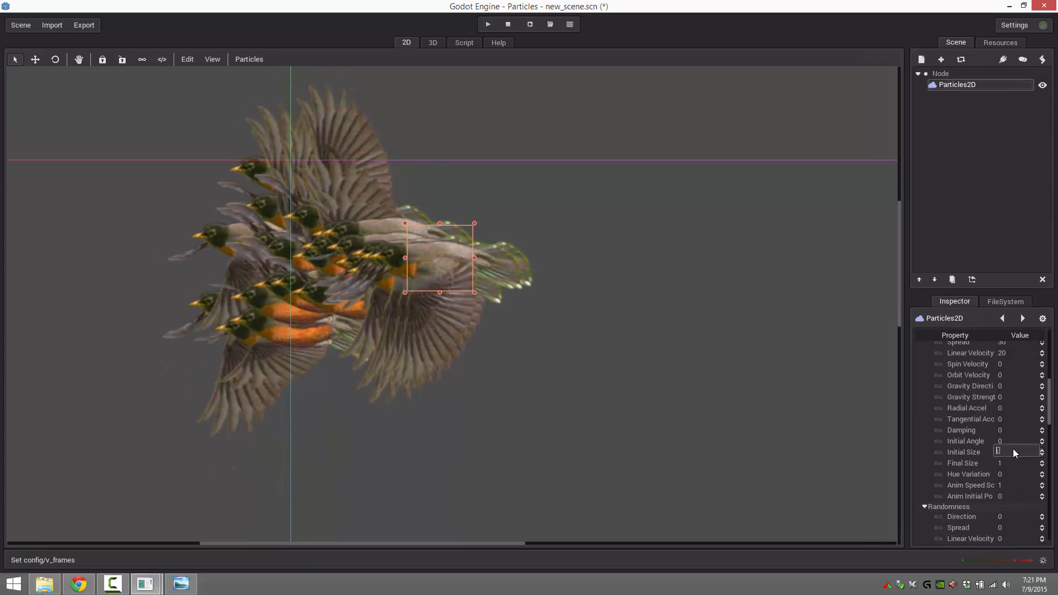
text(0.1)
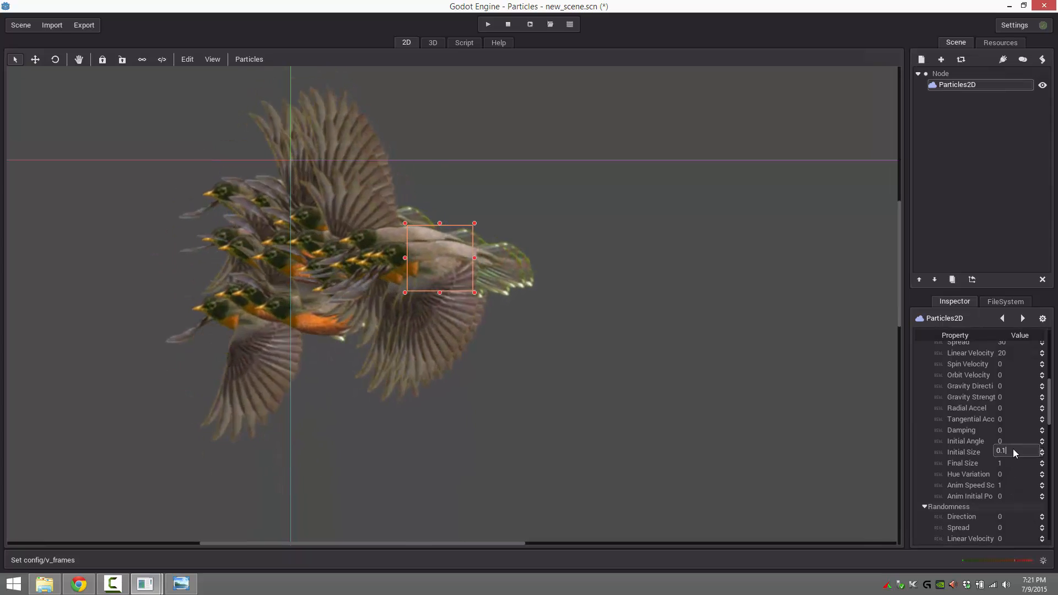
key(Return)
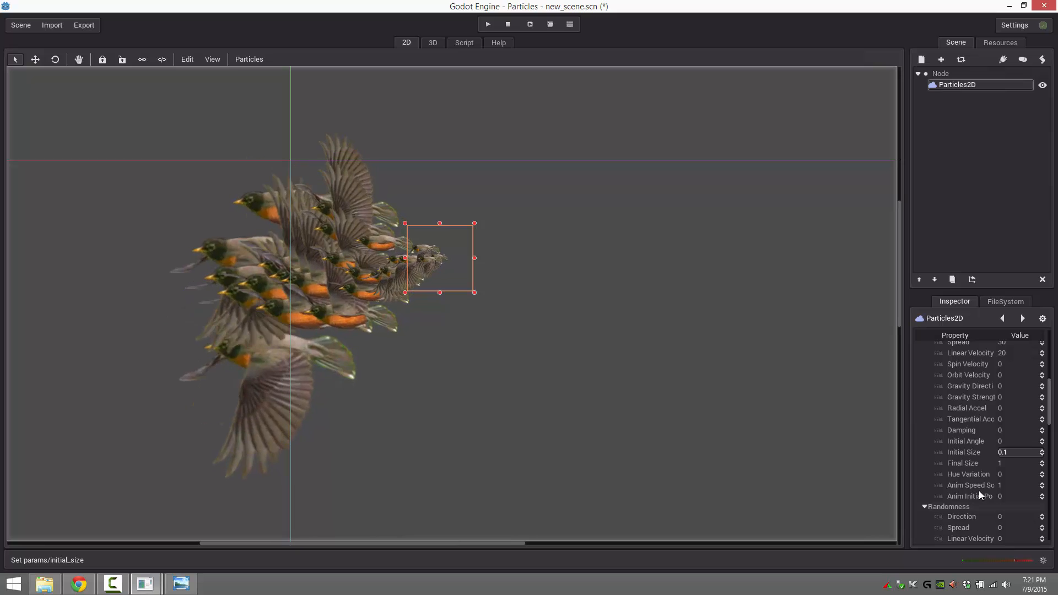
click(1019, 464)
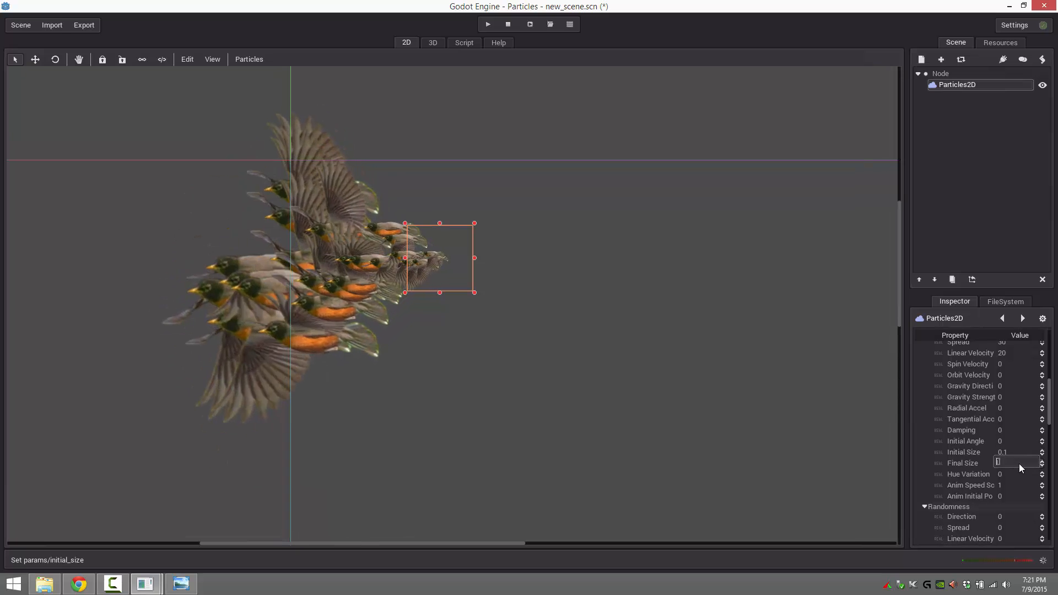
text(0.1)
key(Return)
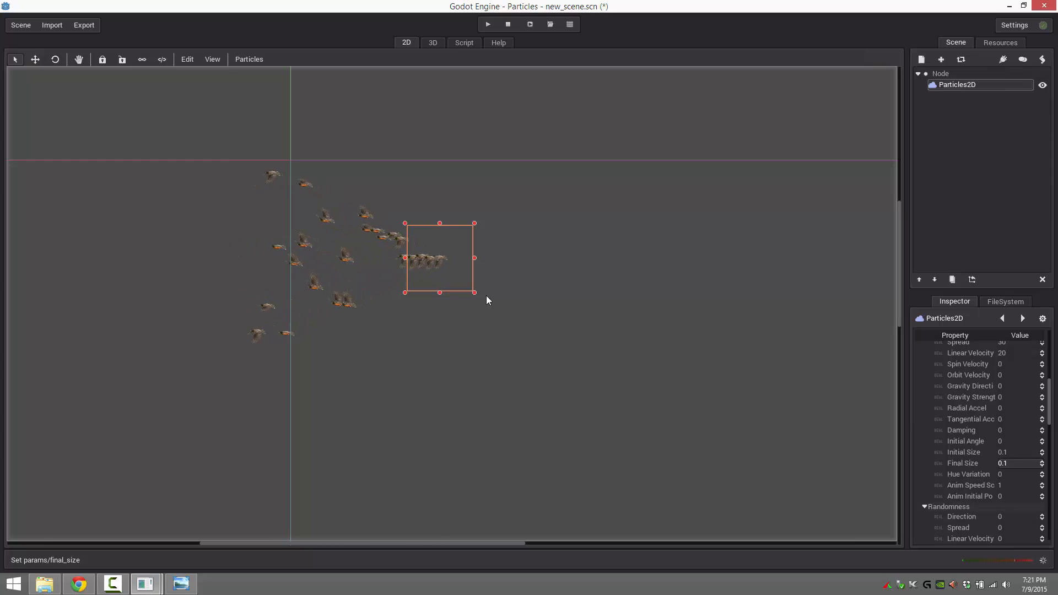
Set the particles' animation speed scale parameter to 10 for faster wing flapping.
click(1004, 483)
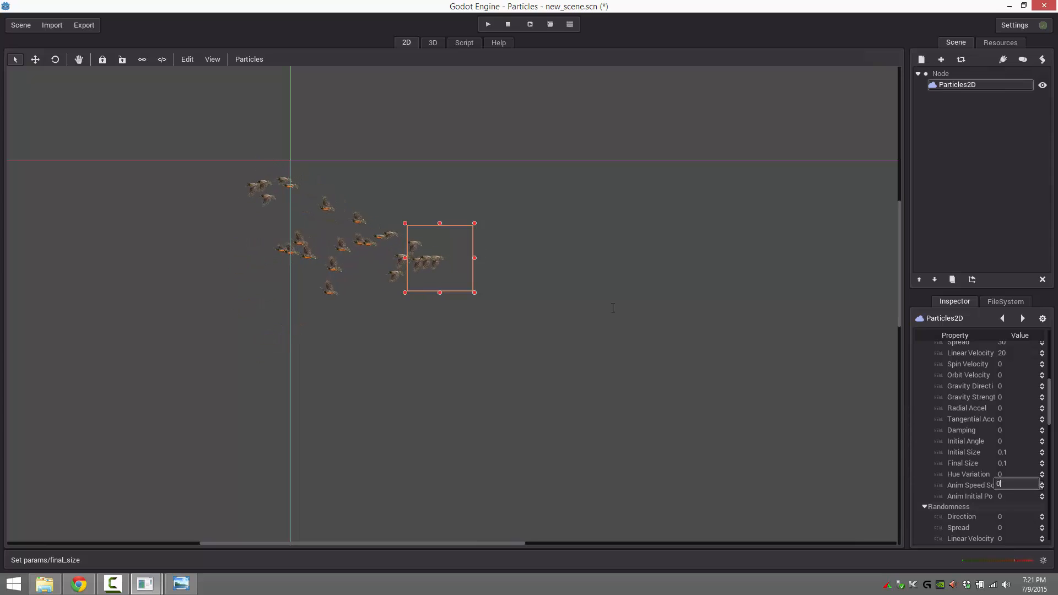
text(10)
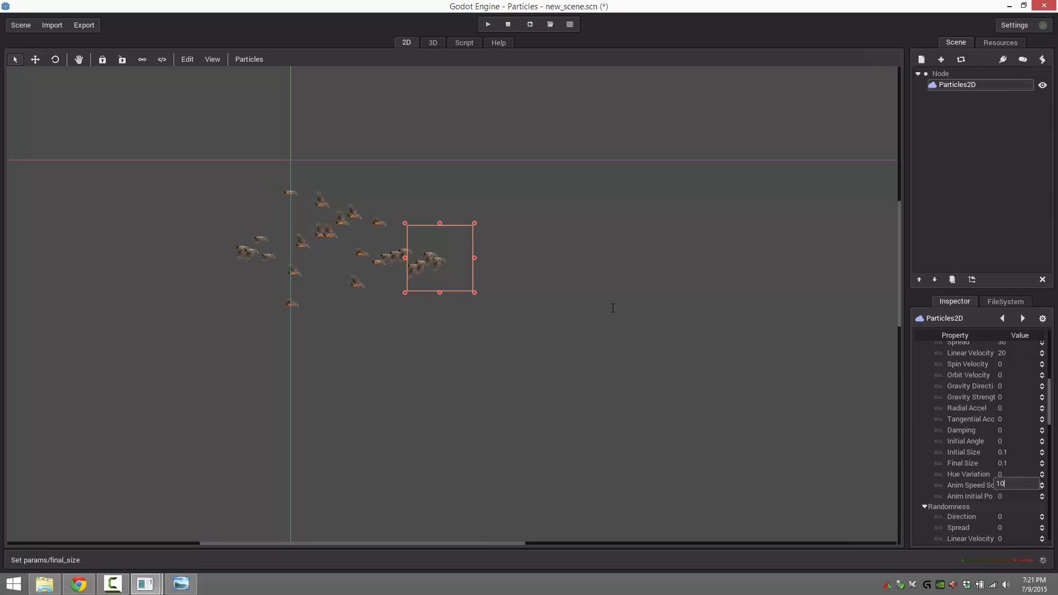
key(Return)
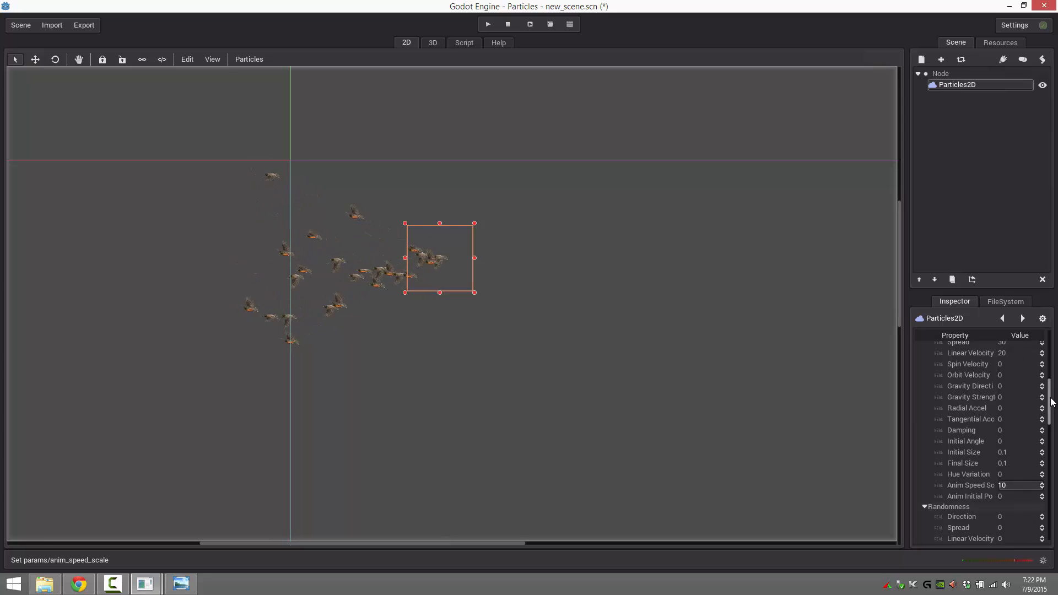
Set the emitter's explosiveness to 0.
scroll(1053, 358, up, 5)
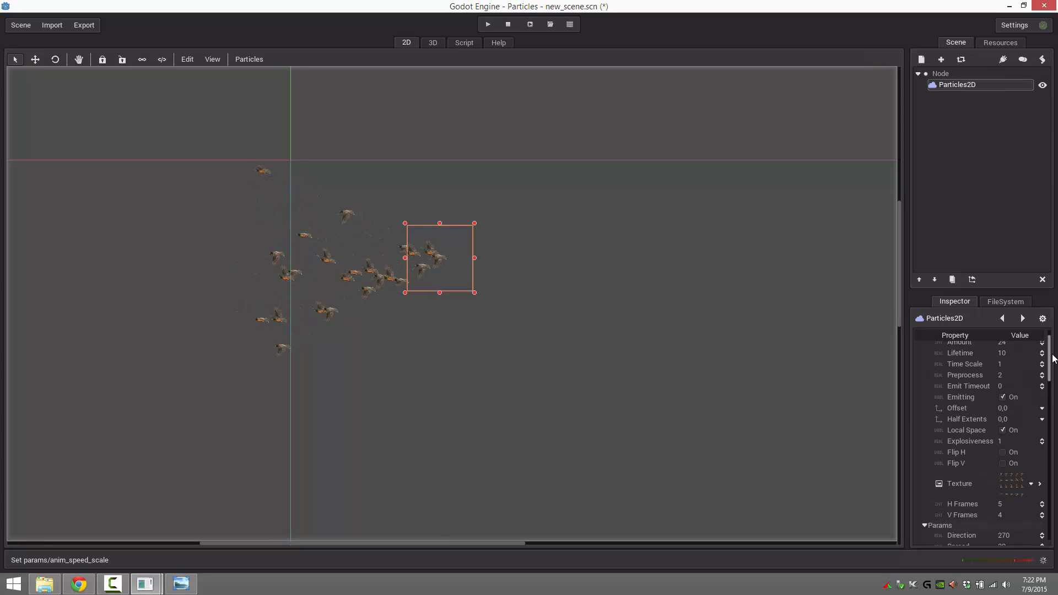
click(1016, 440)
text(0)
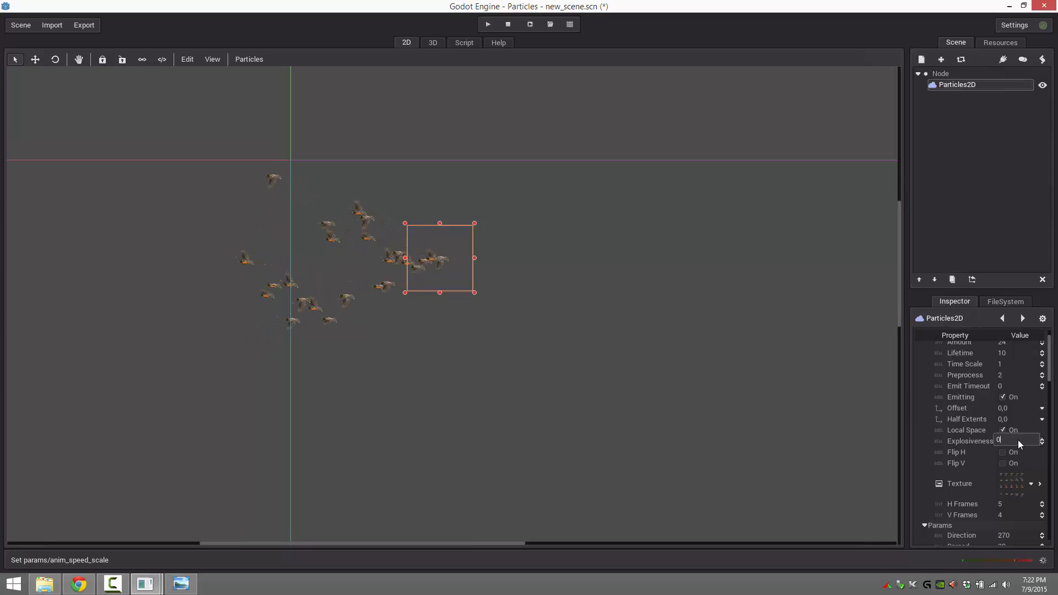
key(Return)
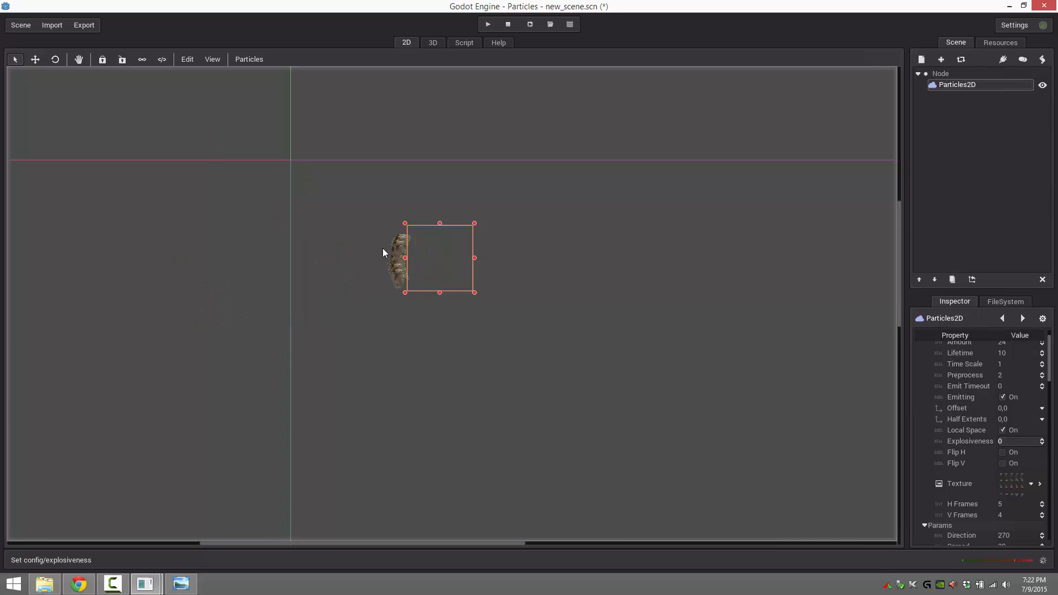
Set the randomness of the particles' animation speed scale to 0.3.
scroll(359, 240, up, 12)
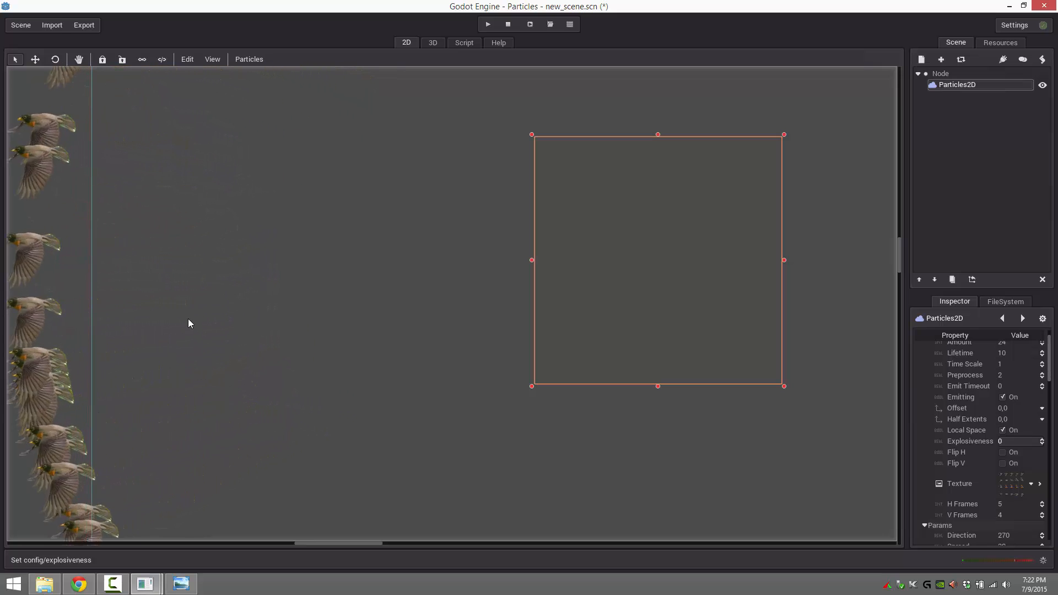
scroll(966, 438, down, 5)
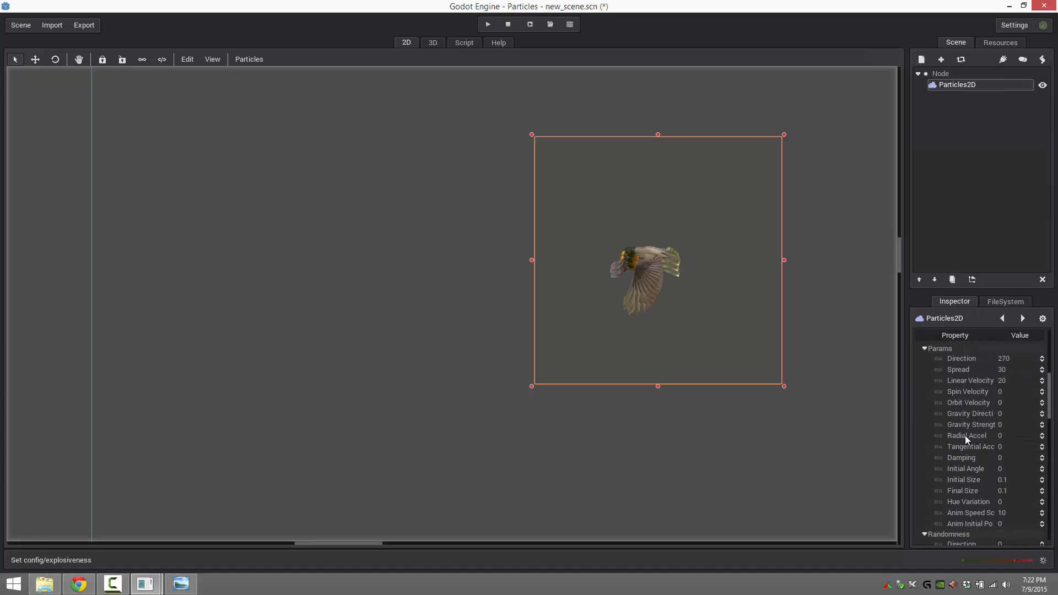
scroll(964, 436, down, 5)
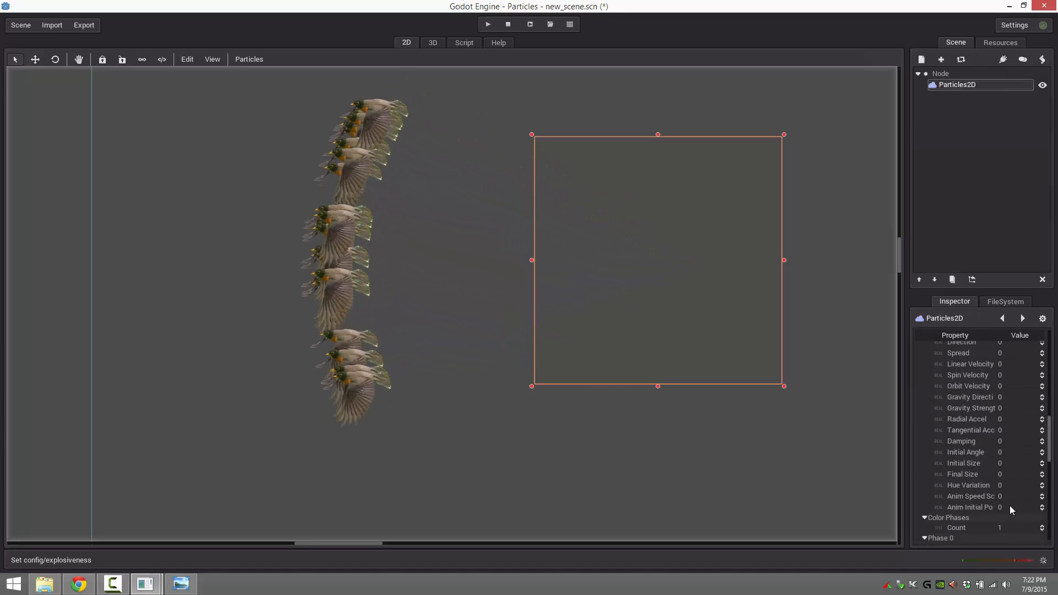
click(1009, 506)
click(1011, 497)
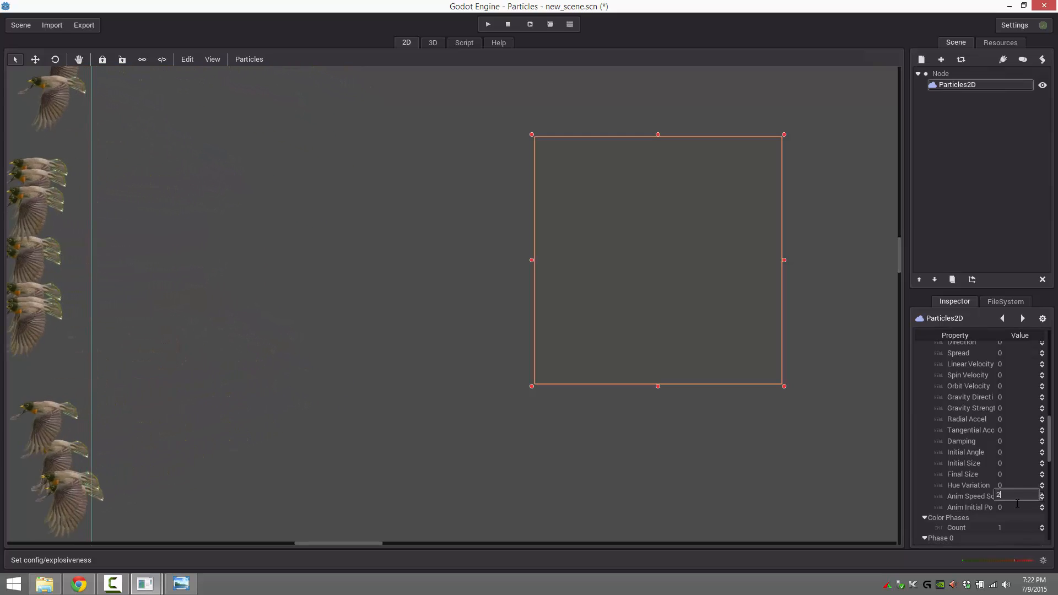
text(2)
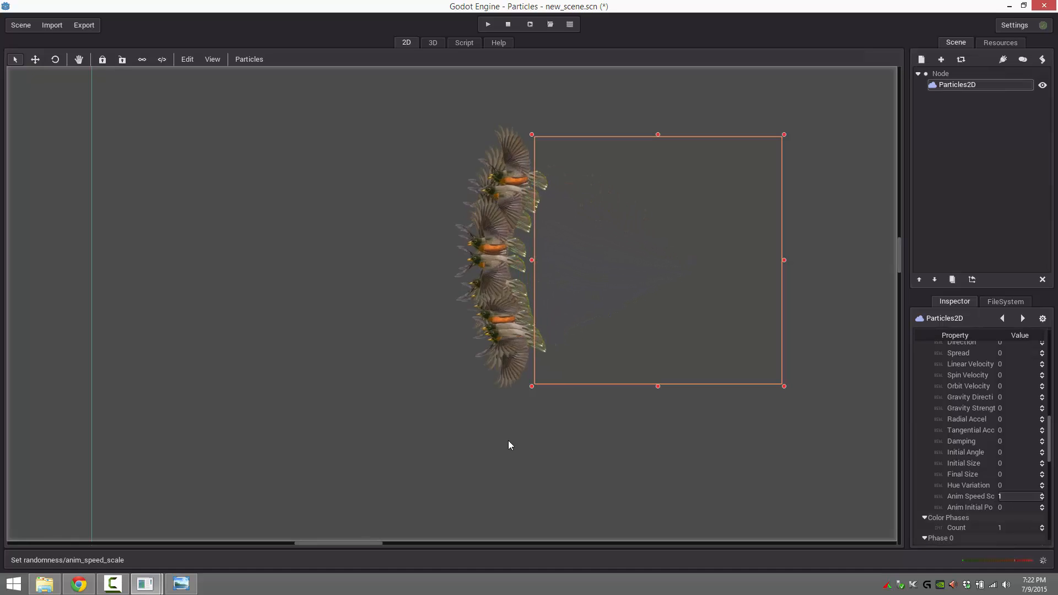
click(1006, 497)
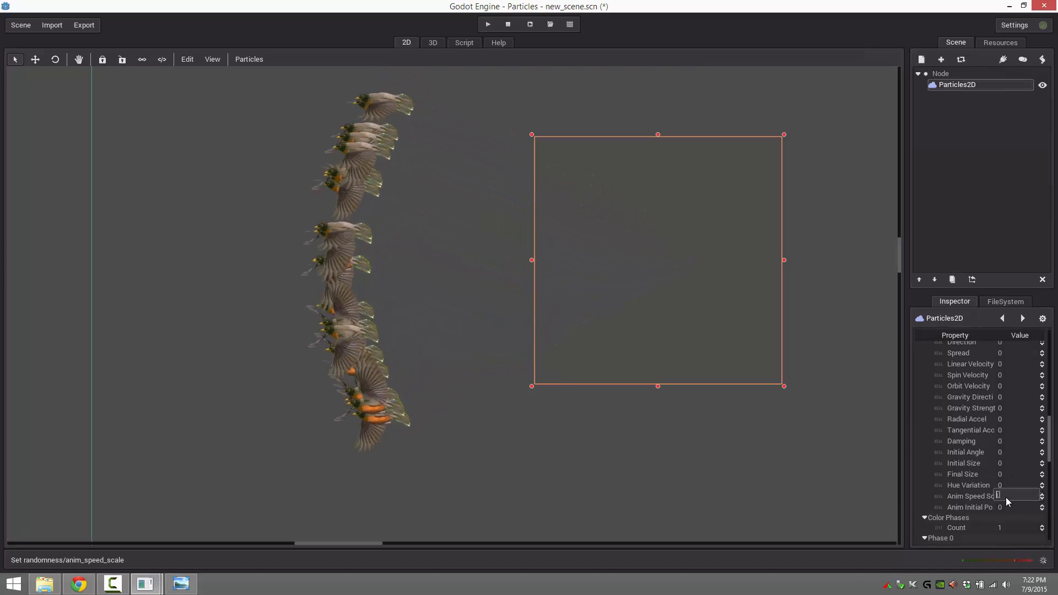
text(0.)
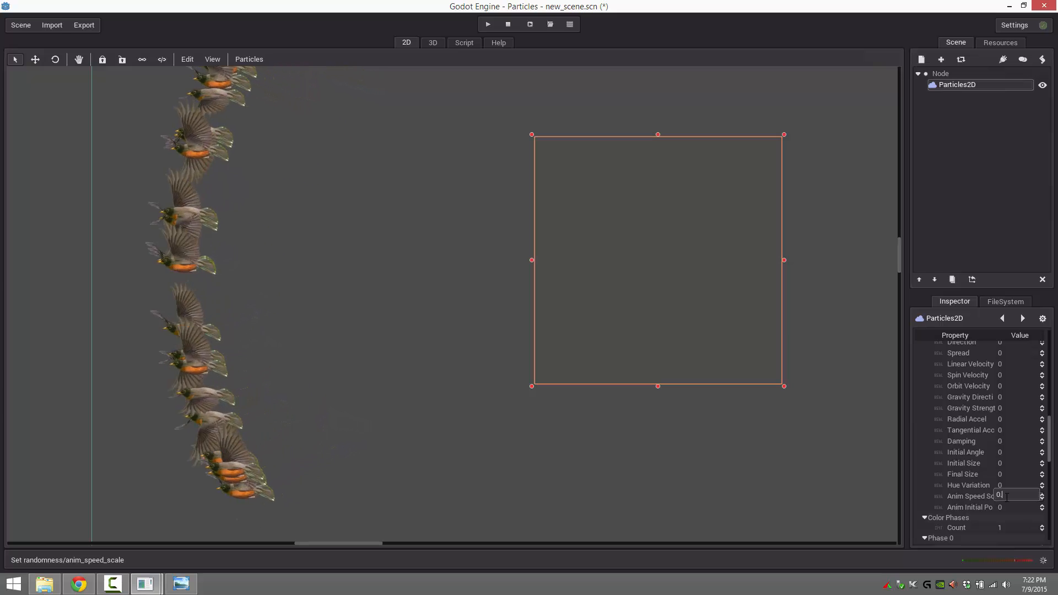
text(3)
key(Return)
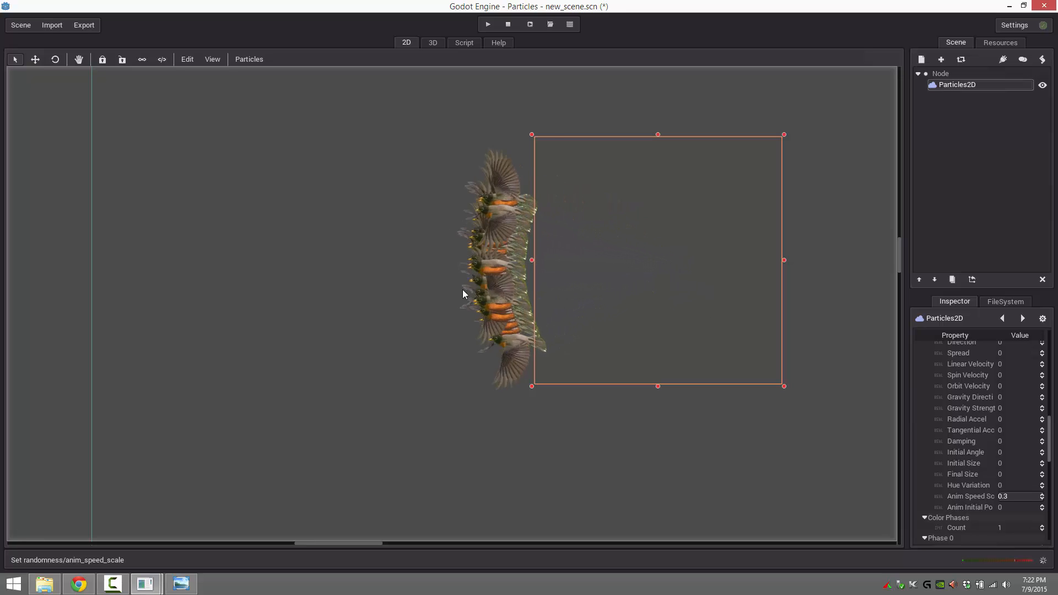
Set the randomness of the particles' initial animation position to 0.3.
click(1012, 507)
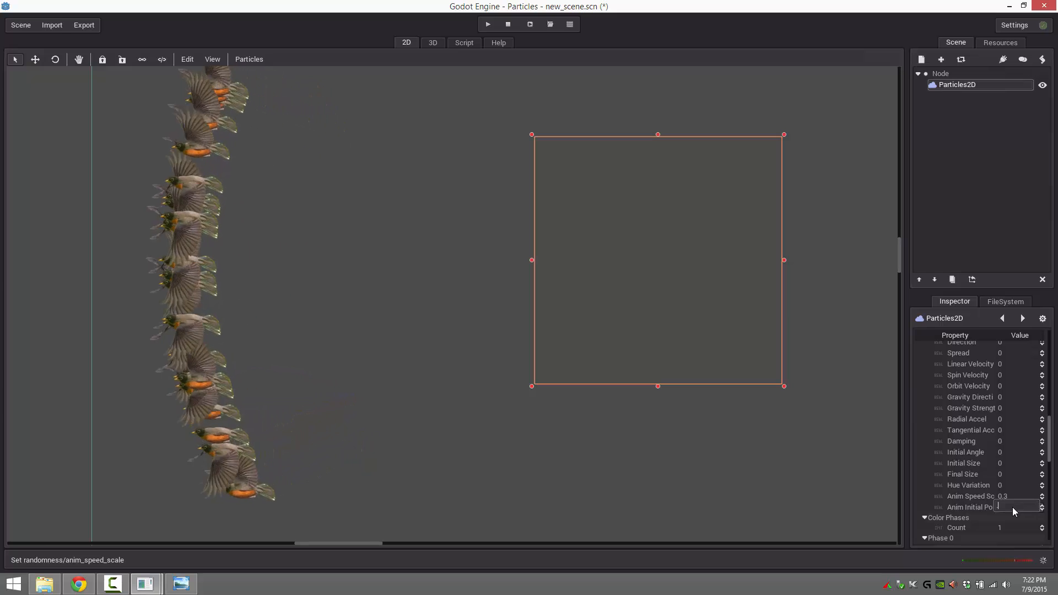
text(0.3)
key(Return)
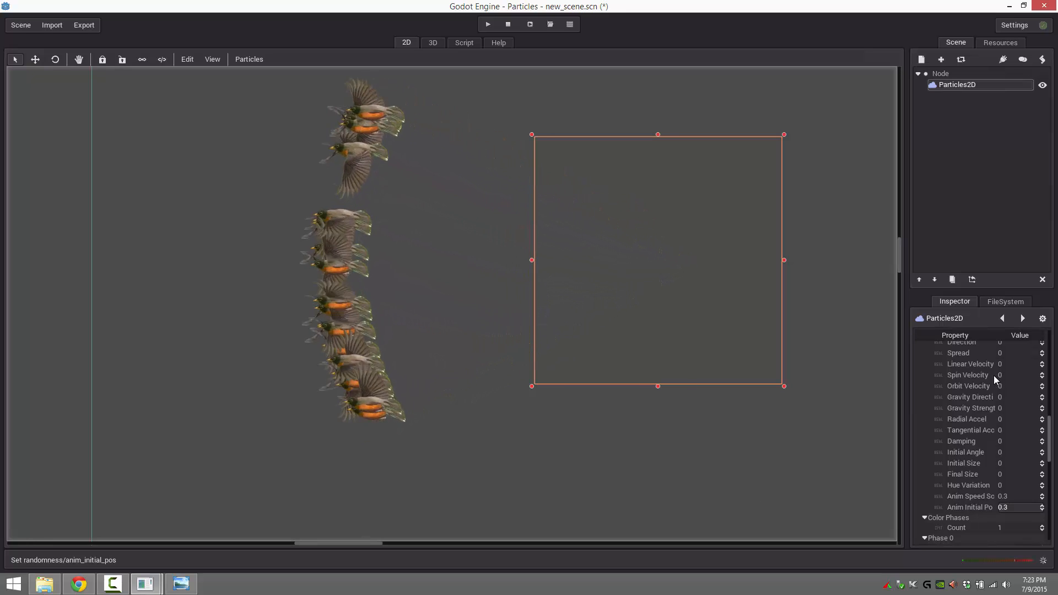
Set the randomness of the particles' spread to 1.
scroll(1000, 402, up, 3)
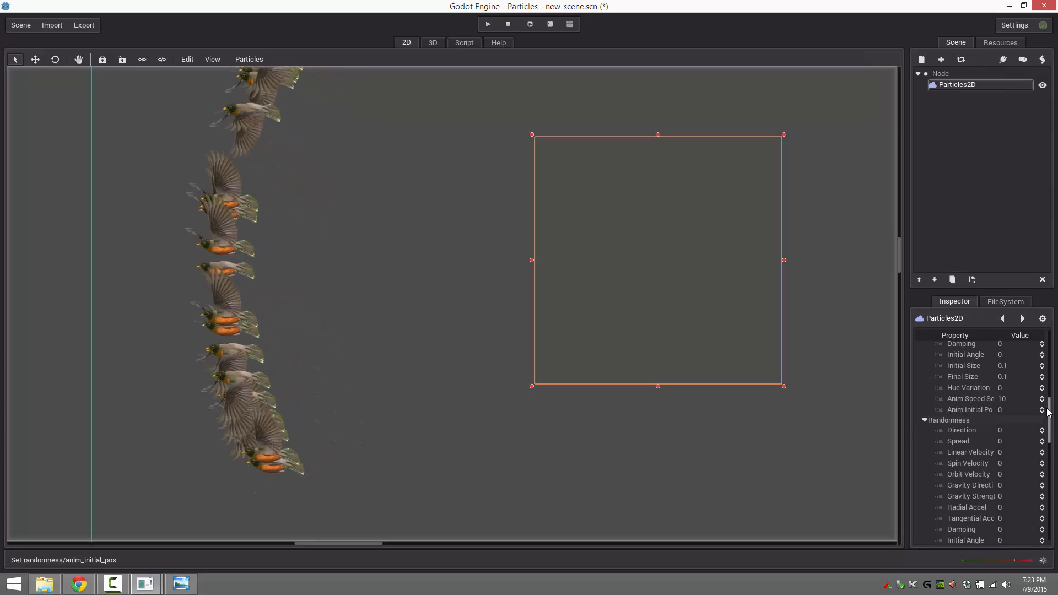
click(1010, 442)
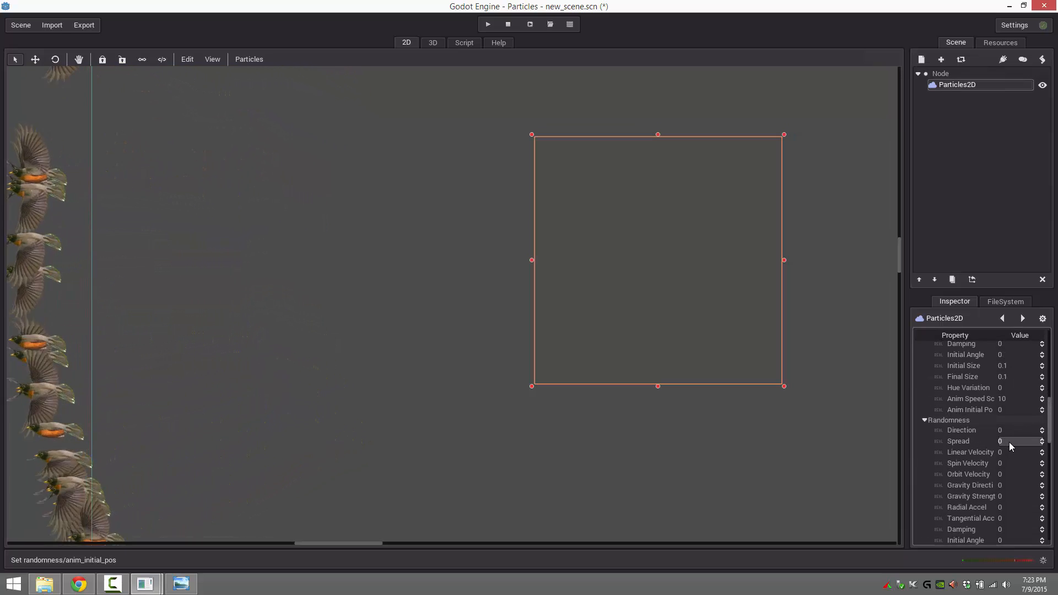
click(1010, 441)
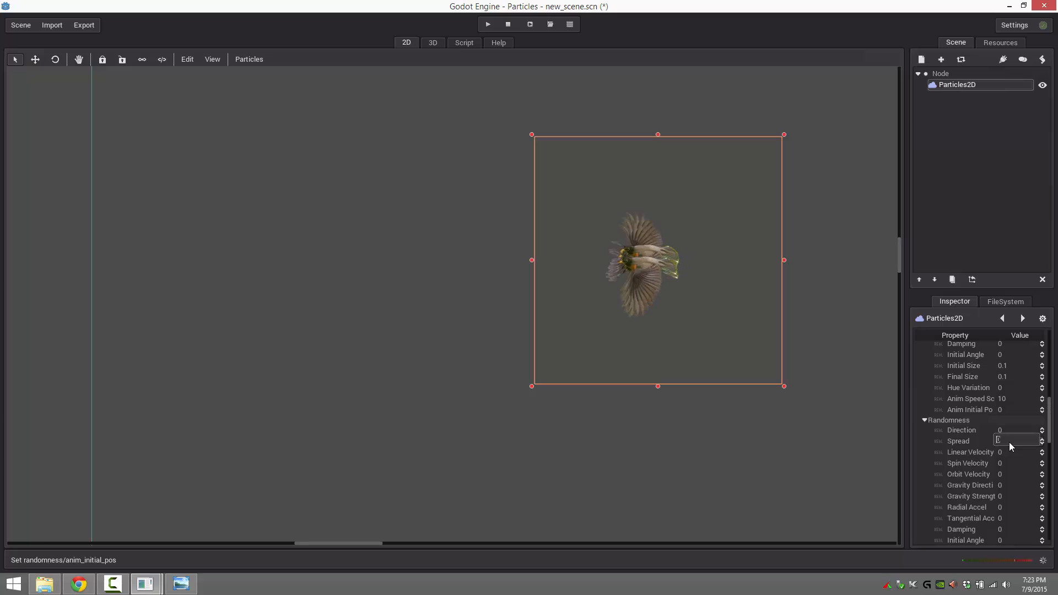
text(1)
key(Return)
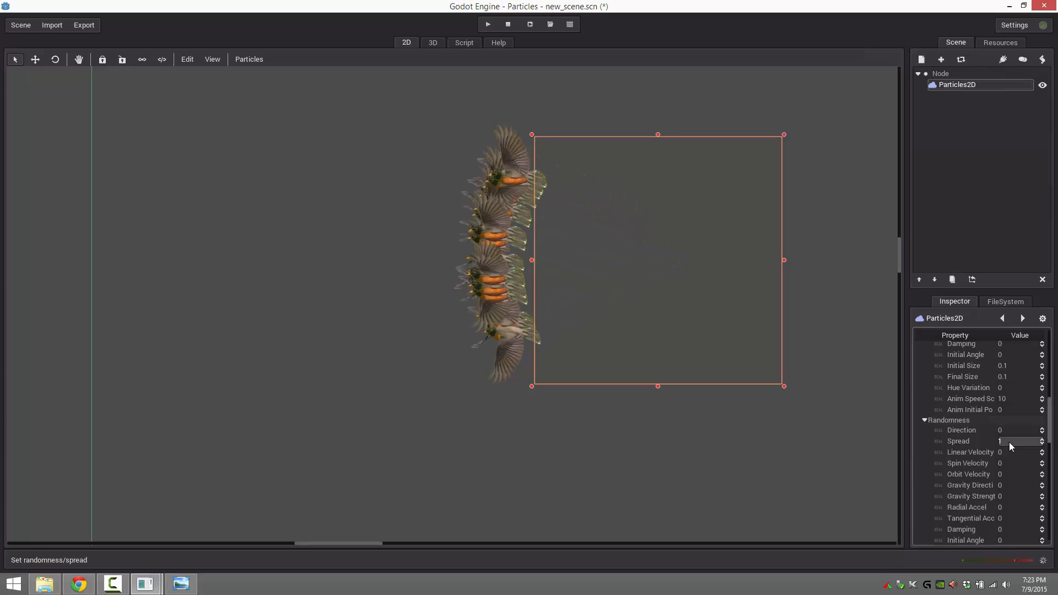
Set the randomness of the particles' spread to 0.5.
click(1009, 442)
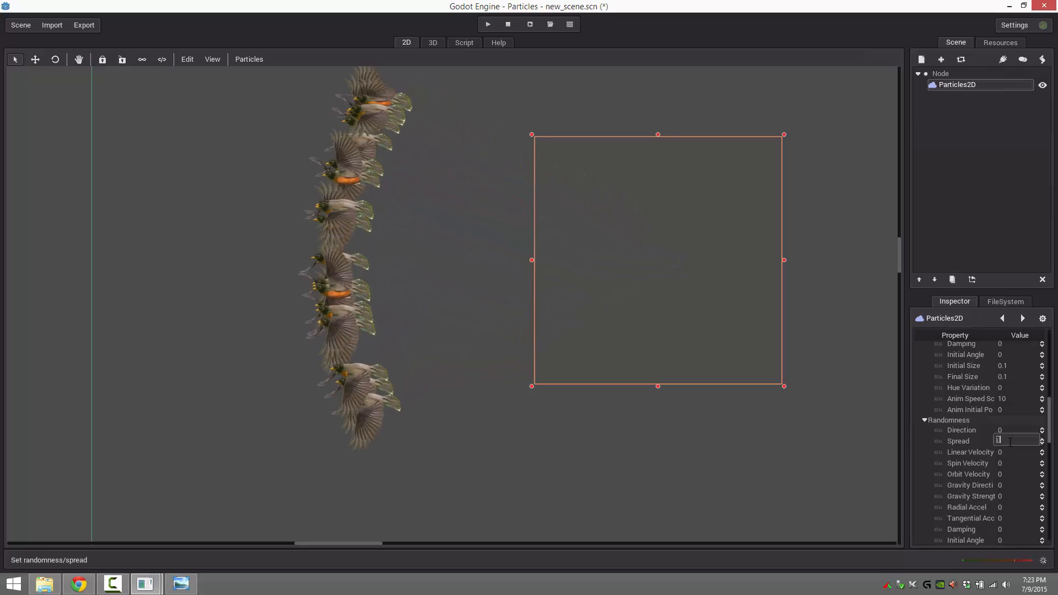
text(0.05)
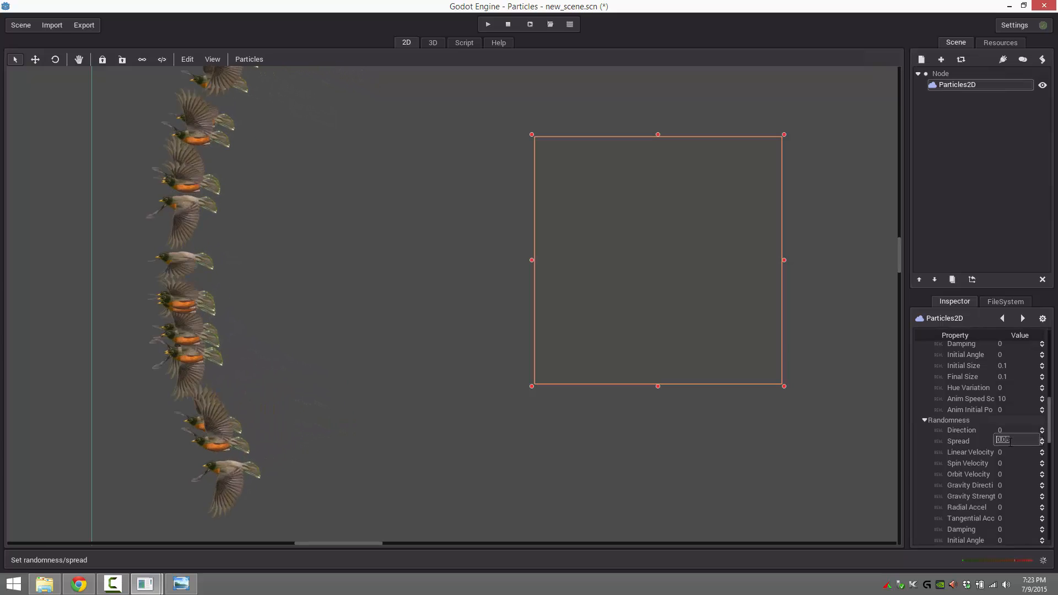
text(0.5)
key(Return)
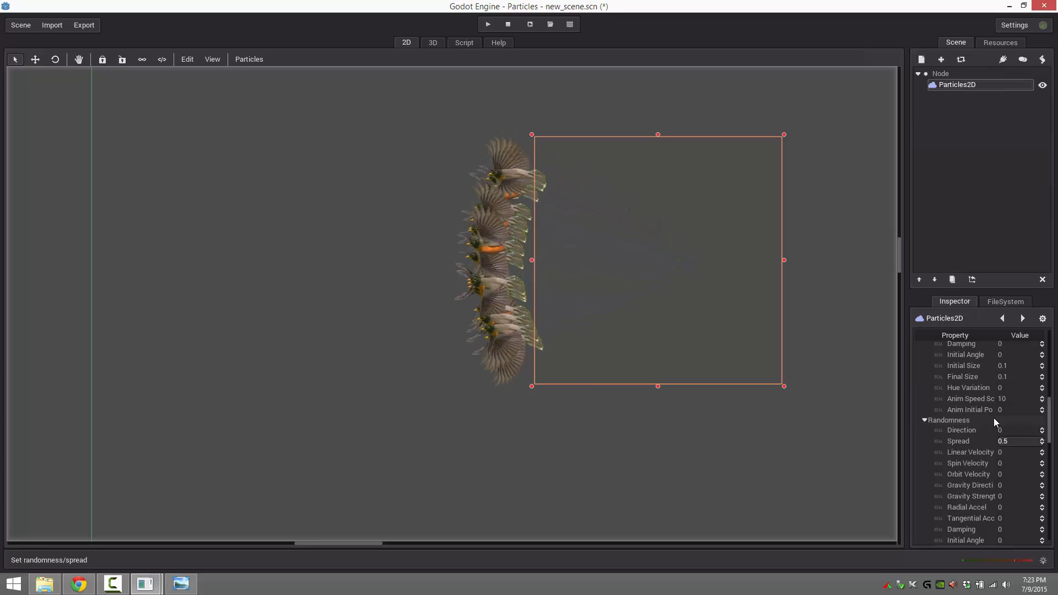
Set the bird emitter's explosiveness to 1.
scroll(999, 385, up, 3)
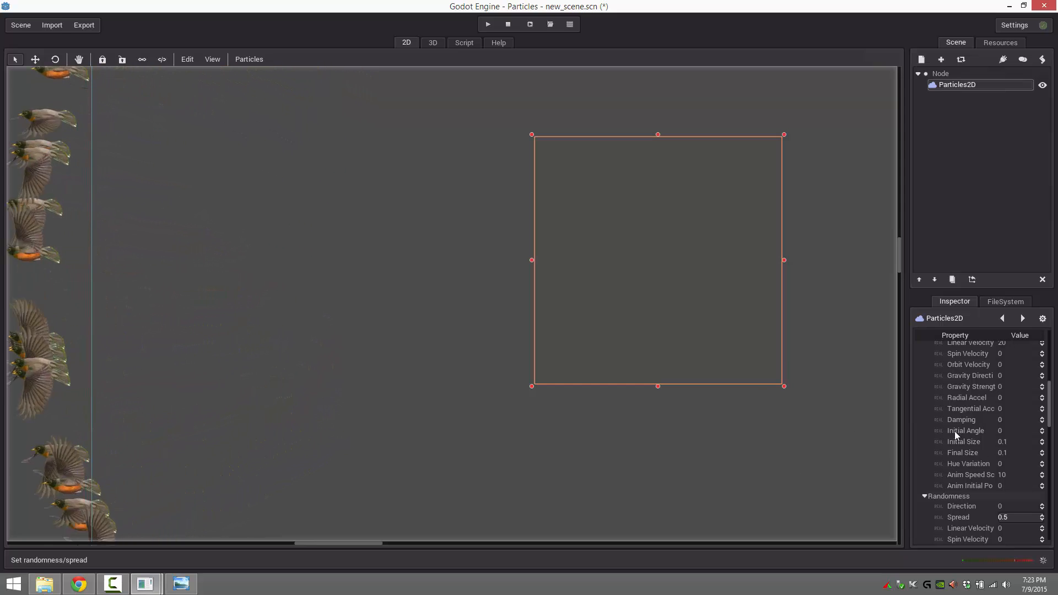
scroll(964, 432, up, 5)
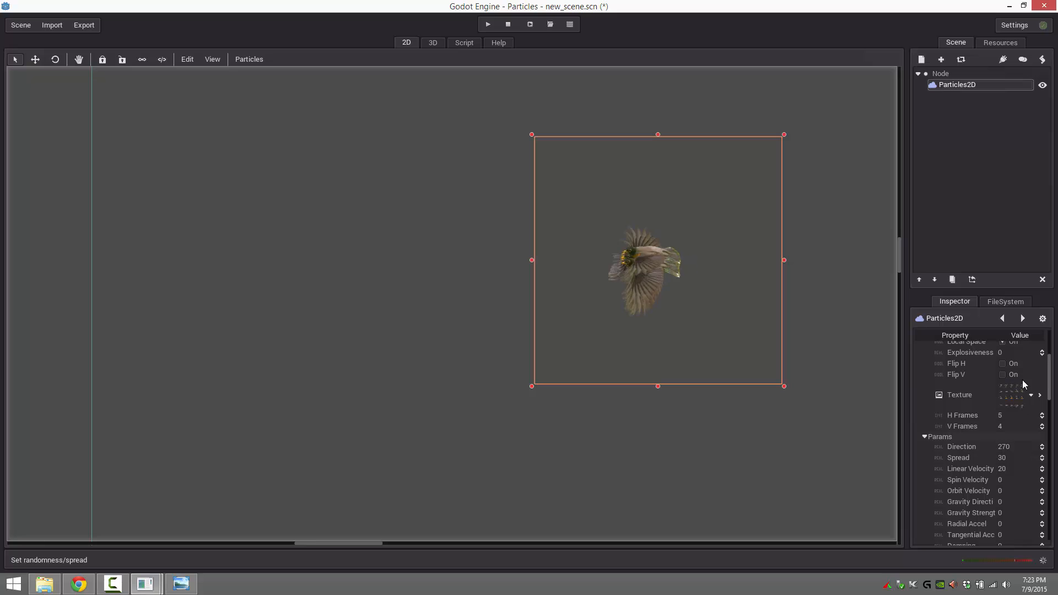
scroll(1017, 388, up, 2)
click(1010, 402)
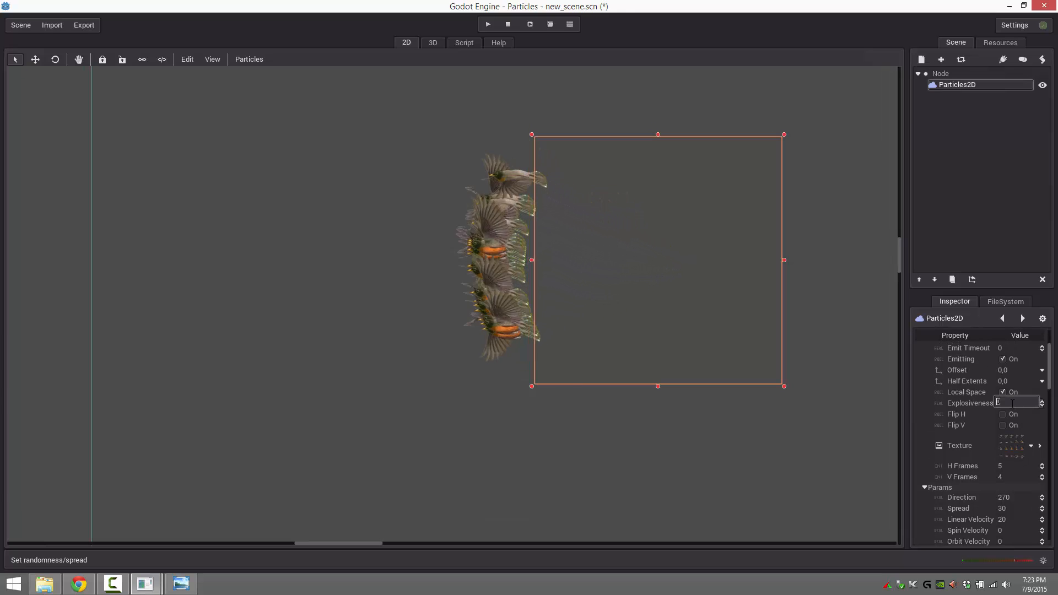
text(1)
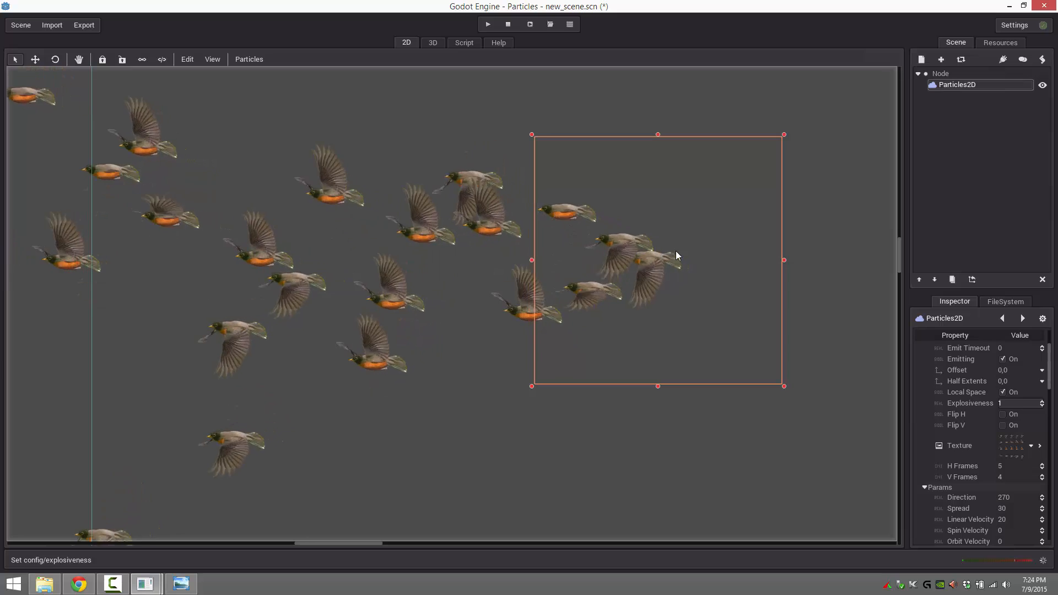
Turn off local space for the bird emitter and move it around the canvas, leaving it to the right of the vertical axis.
scroll(573, 276, down, 8)
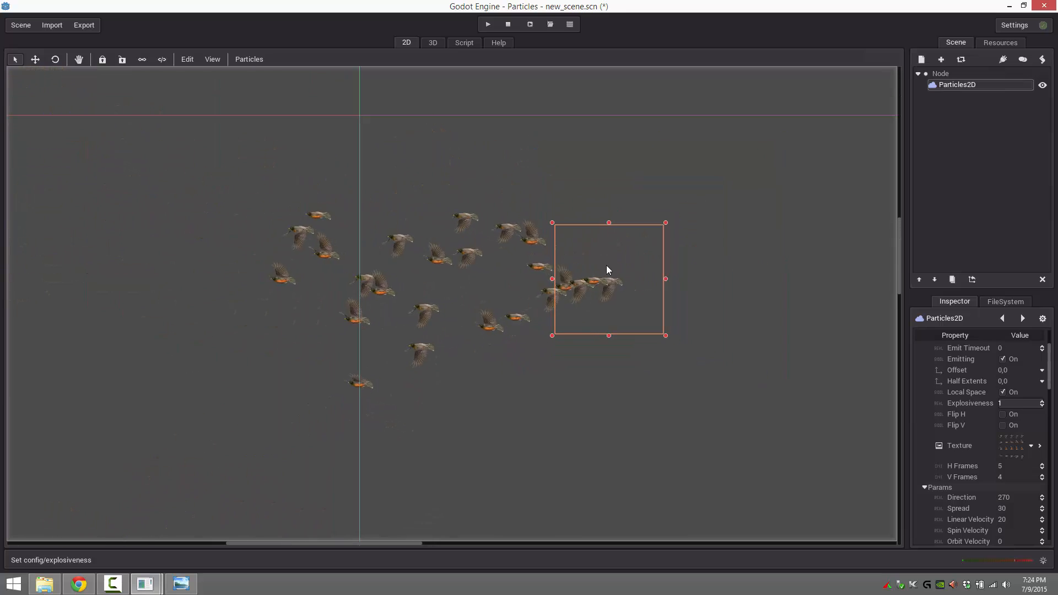
drag(606, 269, 859, 191)
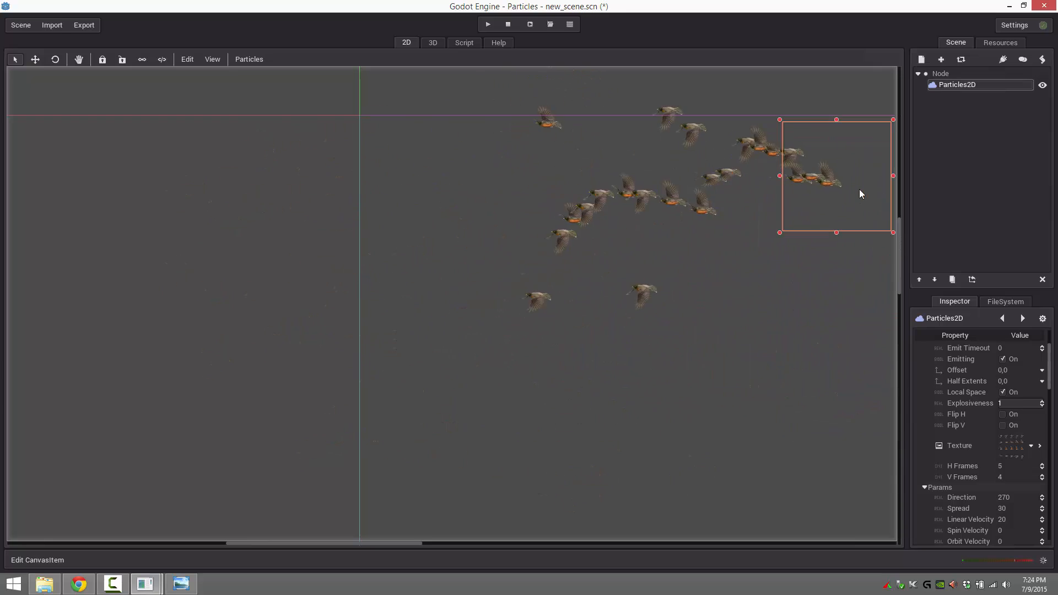
click(1000, 392)
drag(817, 187, 524, 210)
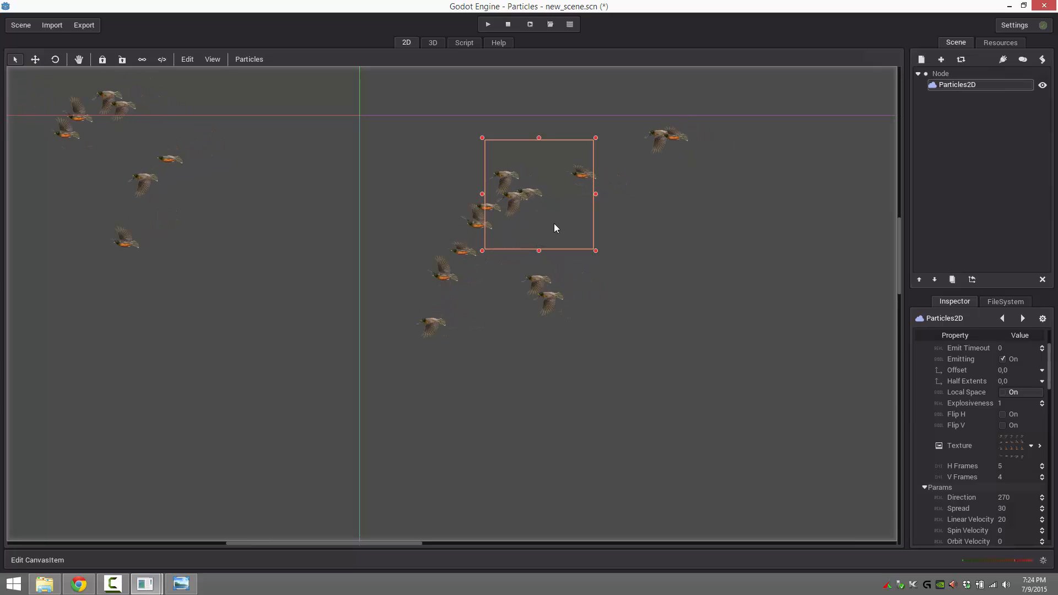
drag(554, 227, 719, 247)
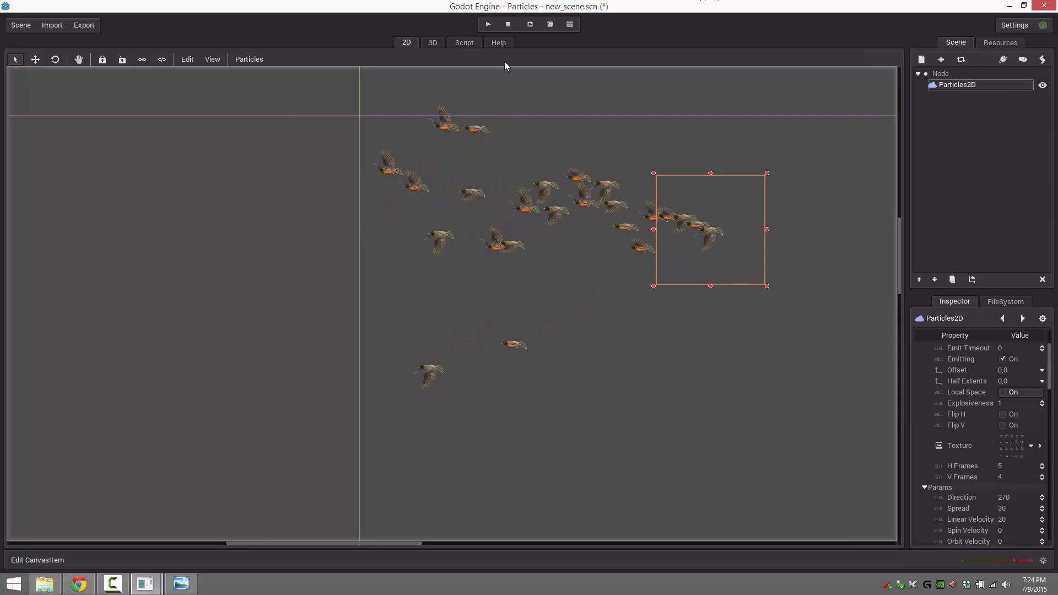
Look up the Particles2D class in the built-in reference and read through its public methods and constants.
click(498, 44)
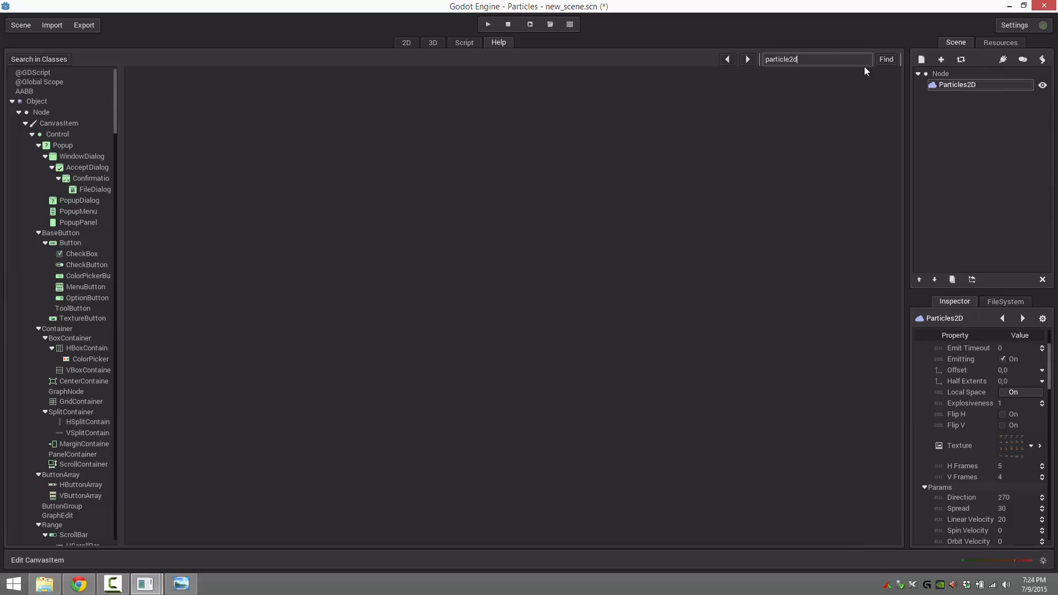
click(884, 60)
click(824, 59)
scroll(55, 240, down, 10)
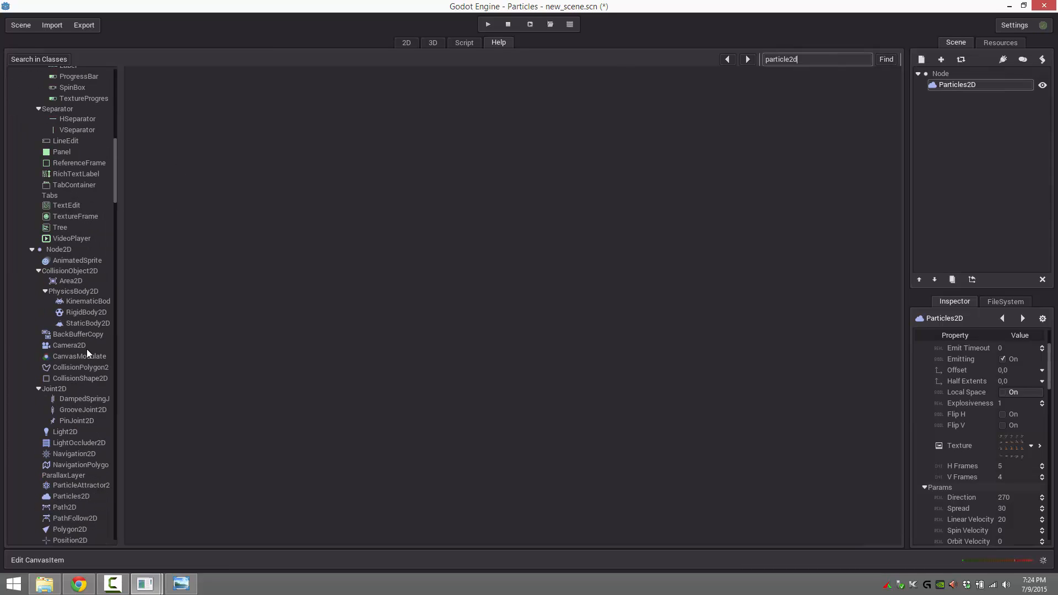
scroll(91, 416, down, 4)
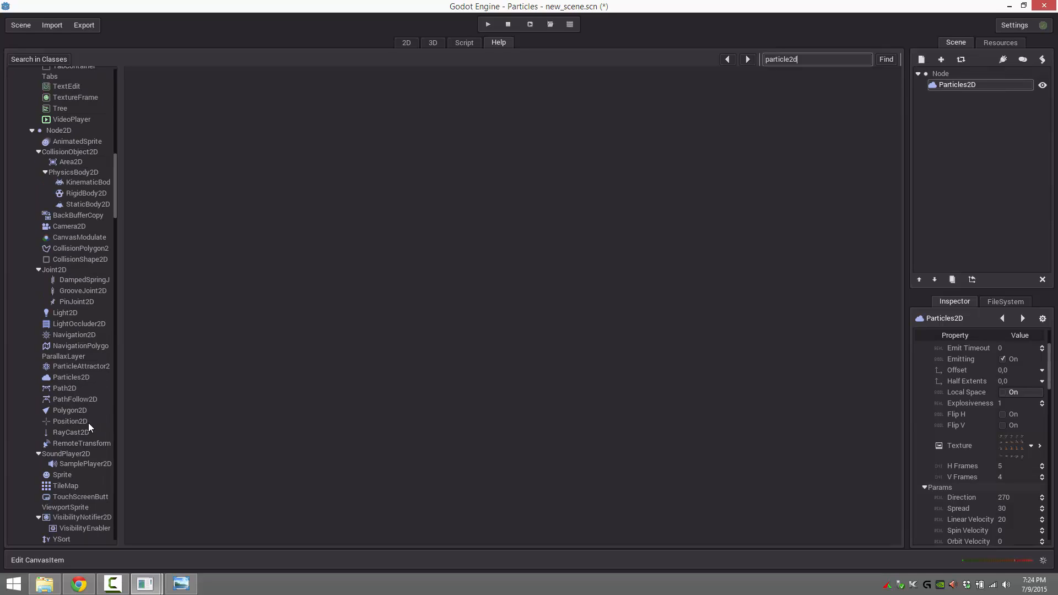
click(71, 378)
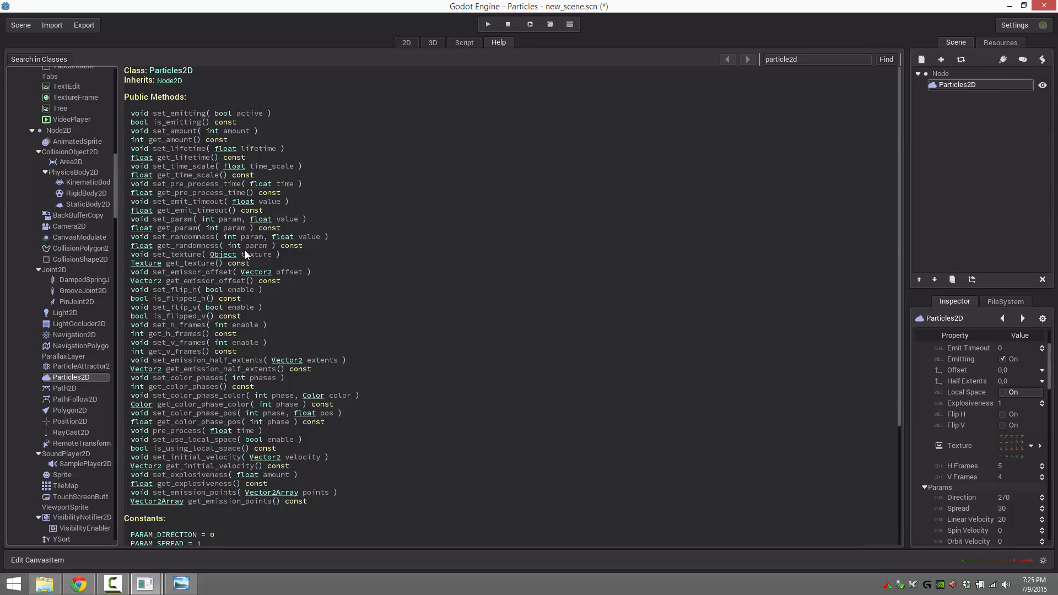
scroll(172, 380, down, 5)
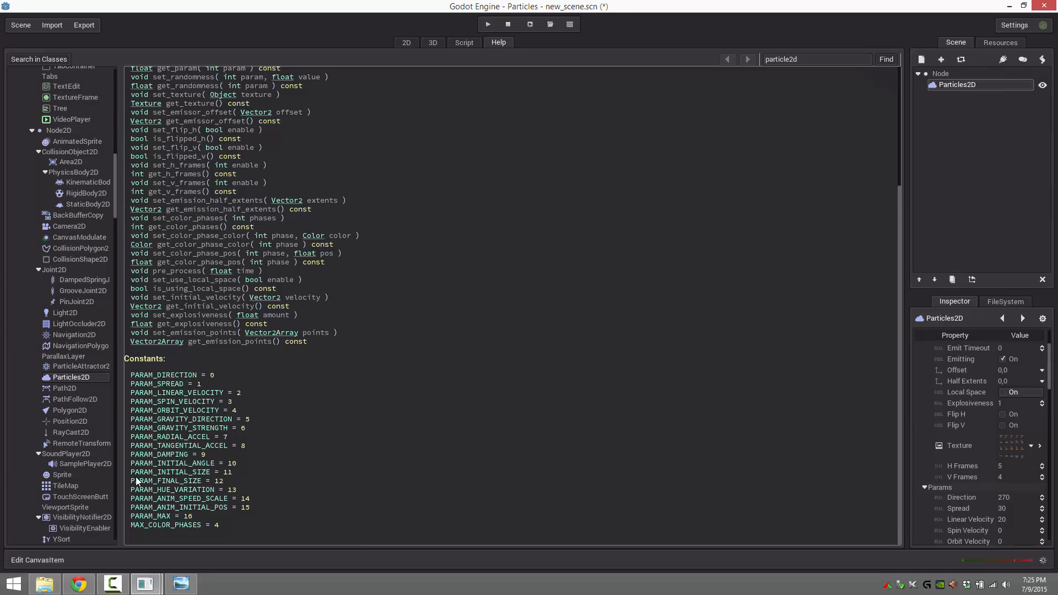
scroll(542, 252, up, 5)
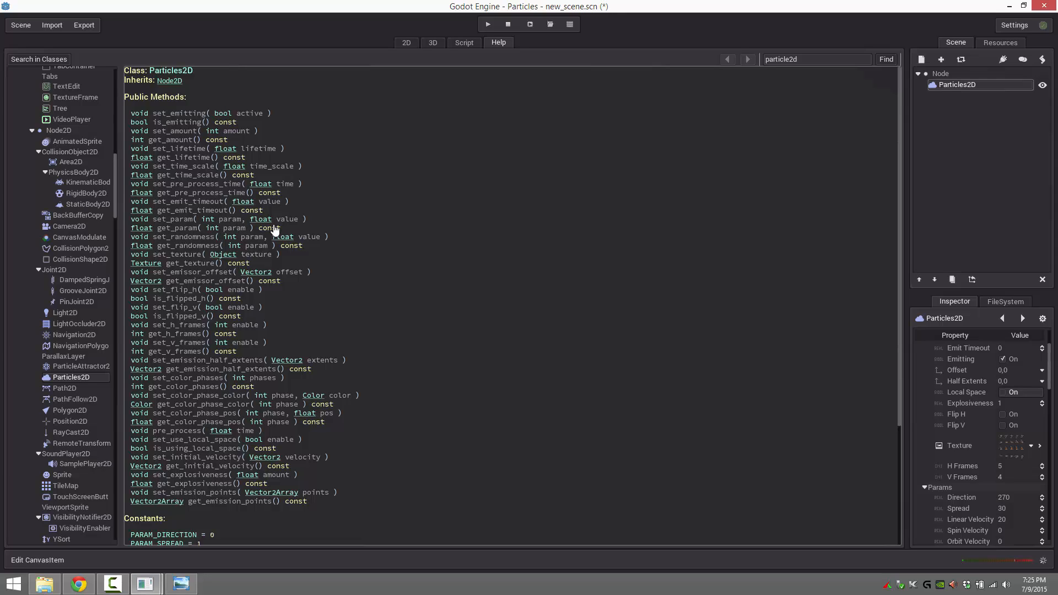
scroll(413, 259, down, 5)
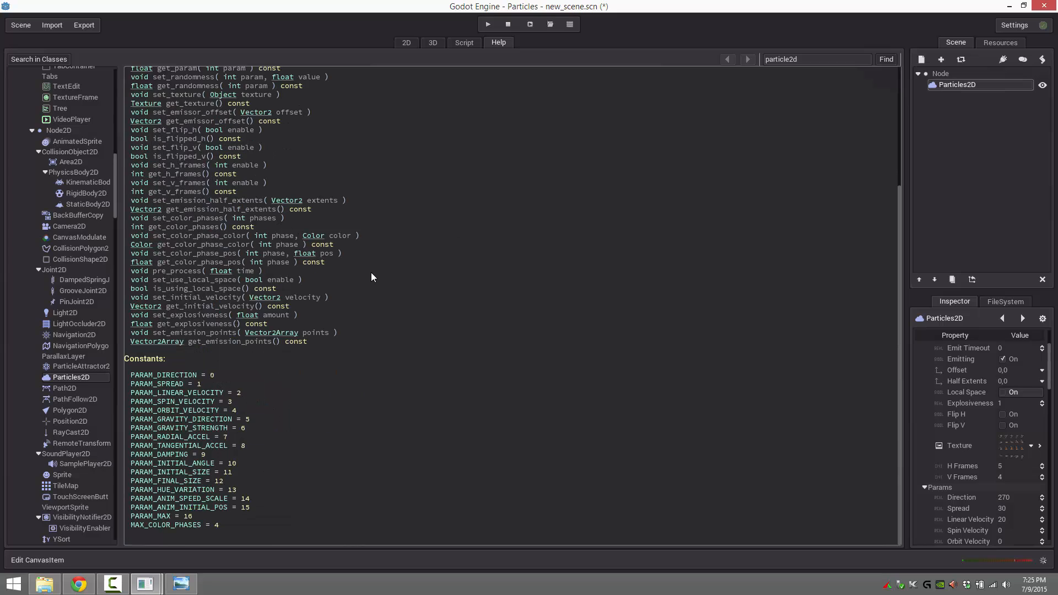
scroll(330, 287, up, 5)
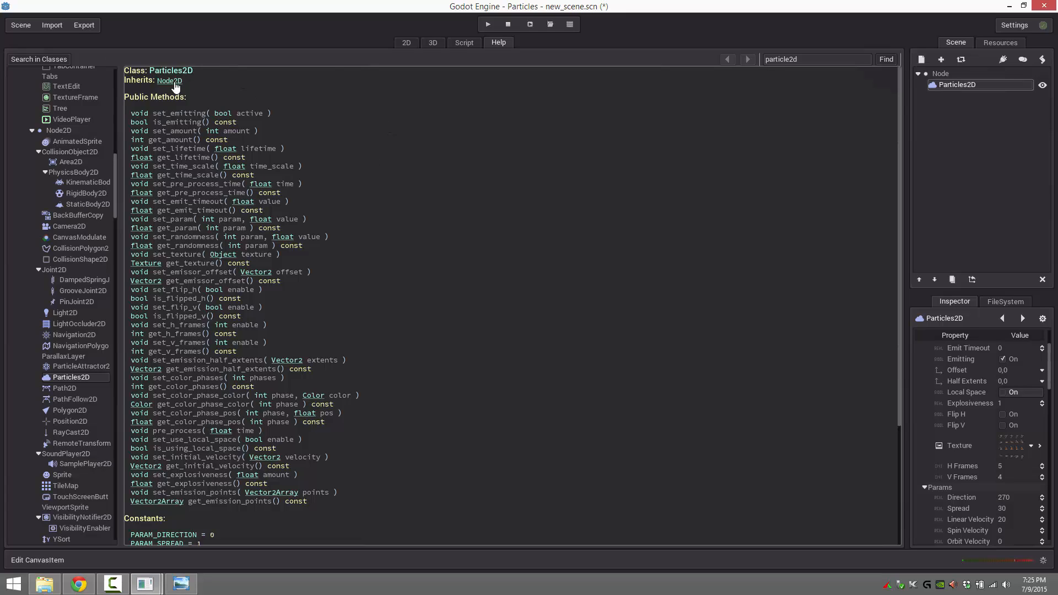
Add a ParticleAttractor2D as a child of Particles2D and place it left of the emitter, in the birds' flight path.
click(408, 42)
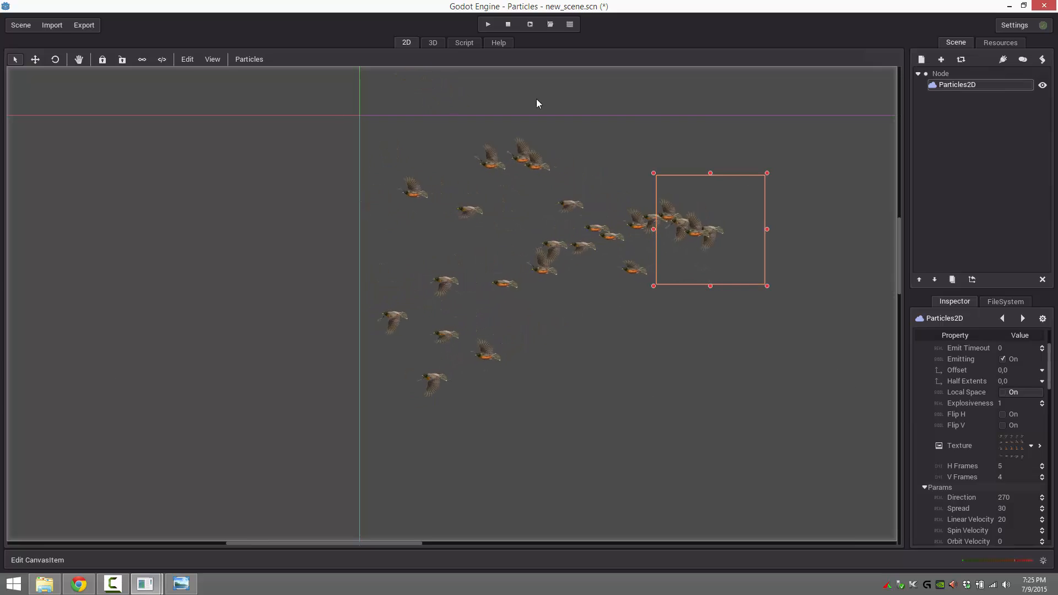
click(924, 61)
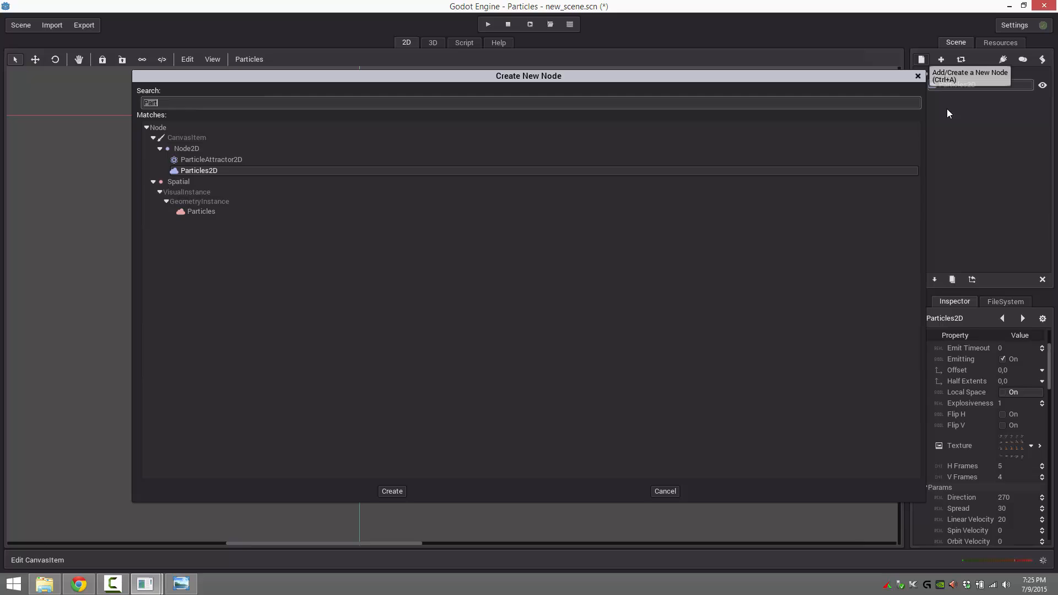
double_click(207, 159)
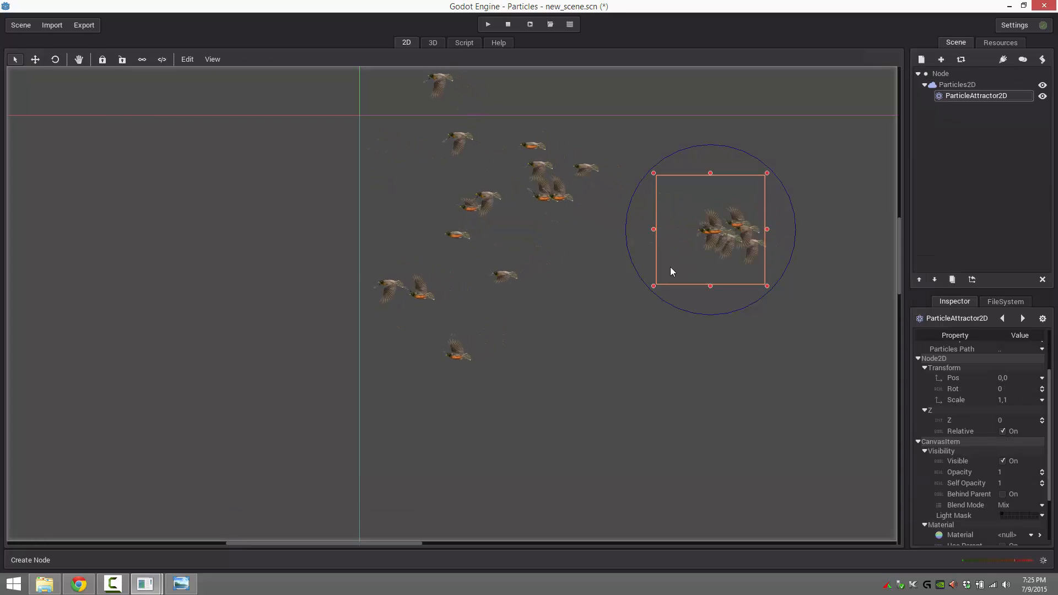
drag(712, 262, 241, 416)
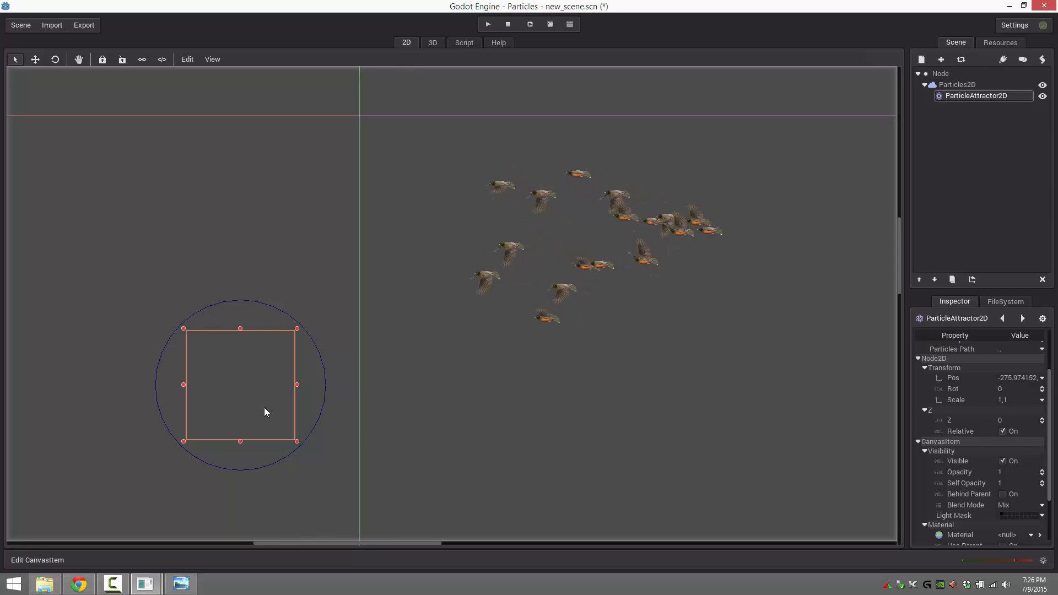
drag(264, 408, 390, 281)
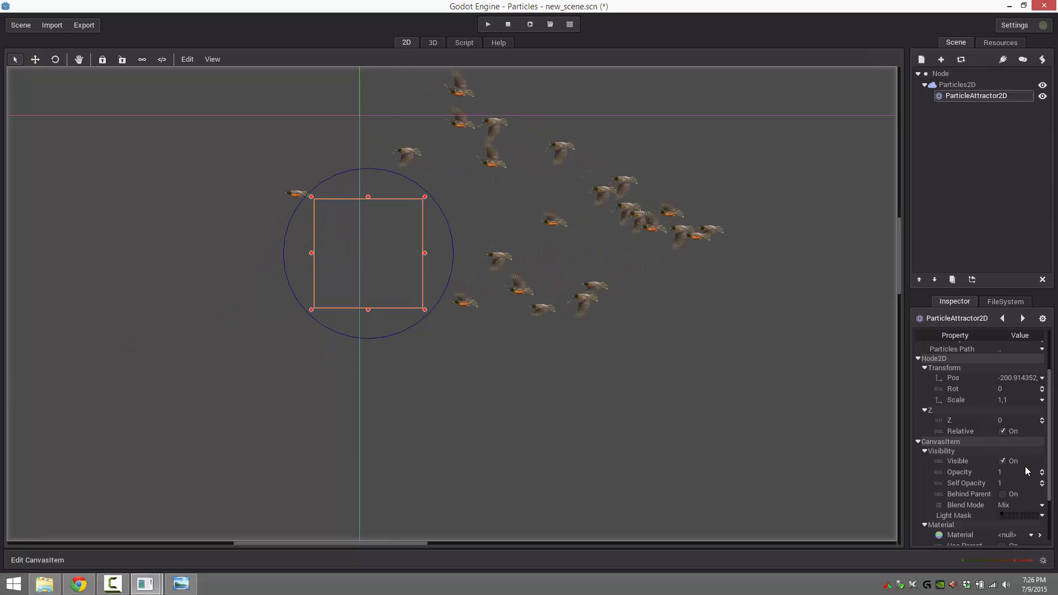
Set the particle attractor's absorption to 5.
scroll(977, 411, up, 3)
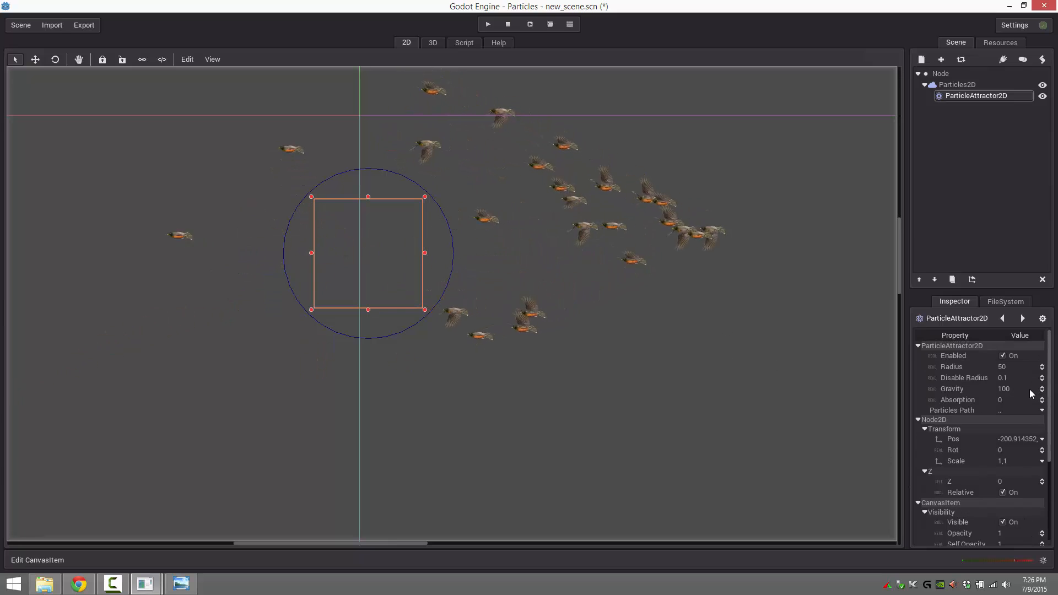
click(1010, 400)
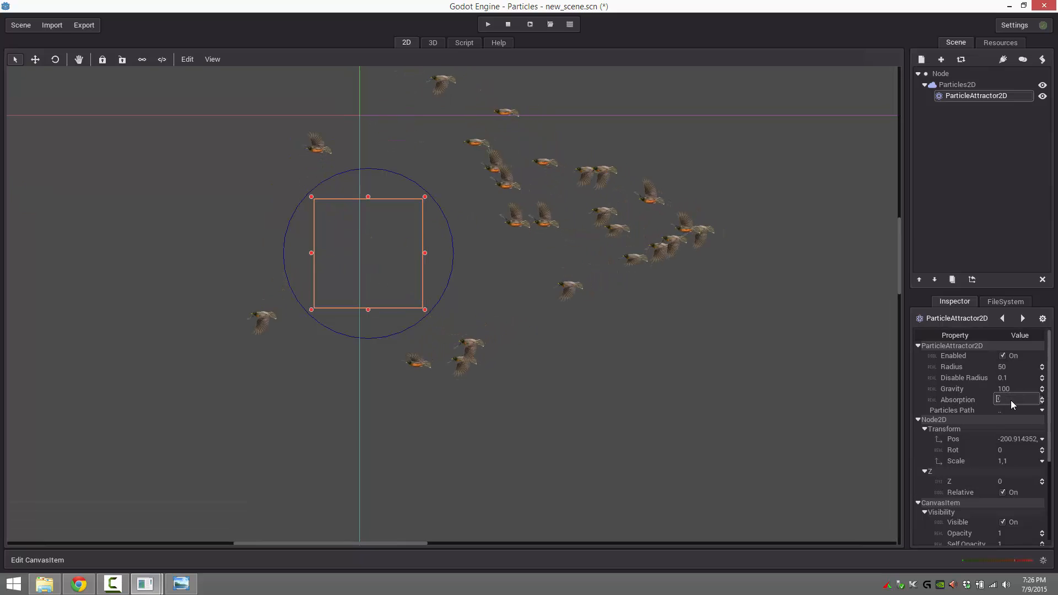
text(5)
key(Return)
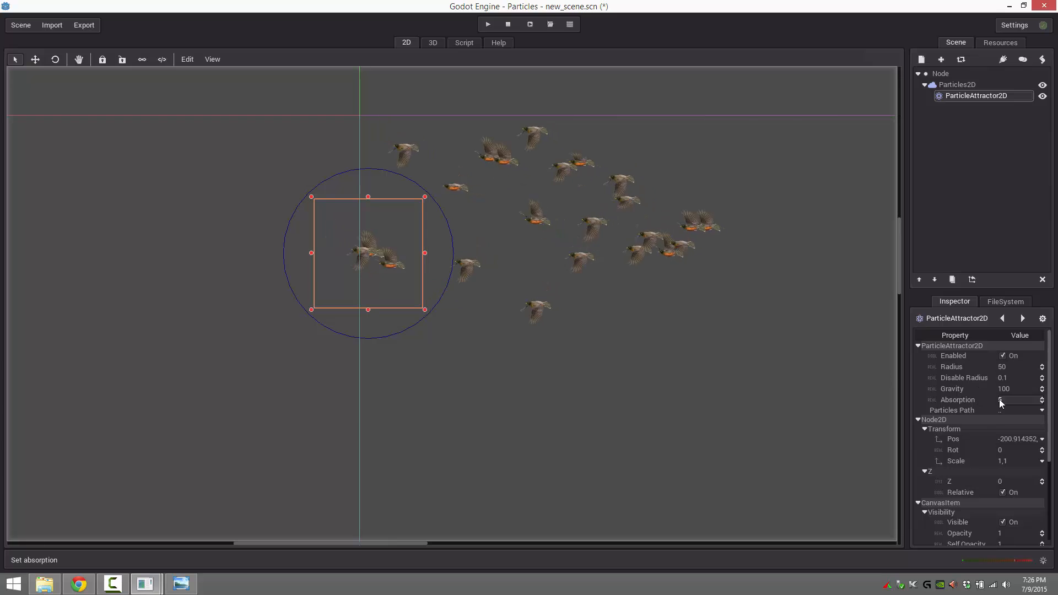
Set the particle attractor's radius to 100.
click(1016, 365)
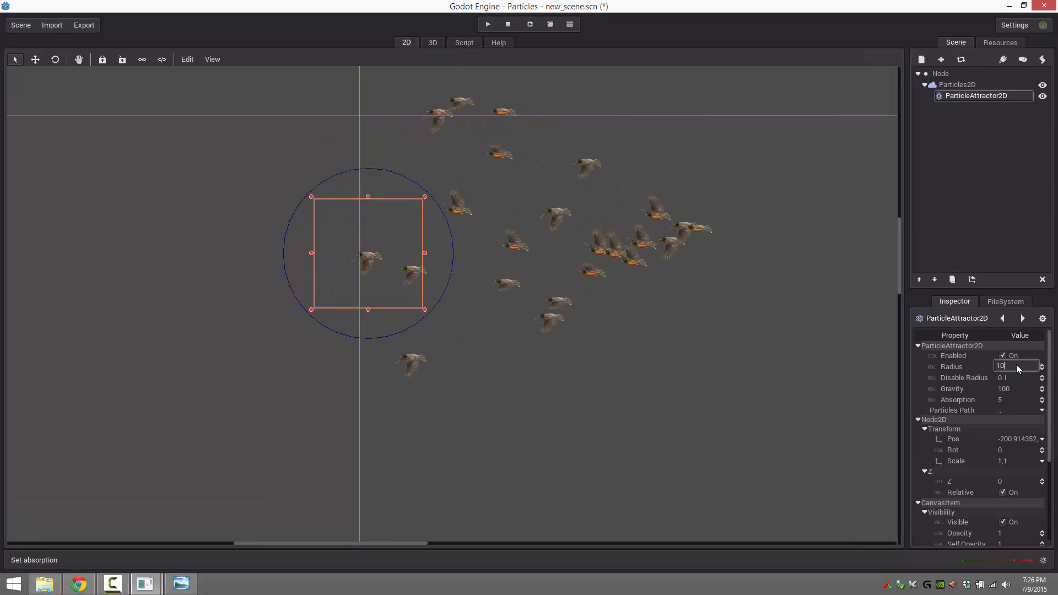
text(100)
key(Return)
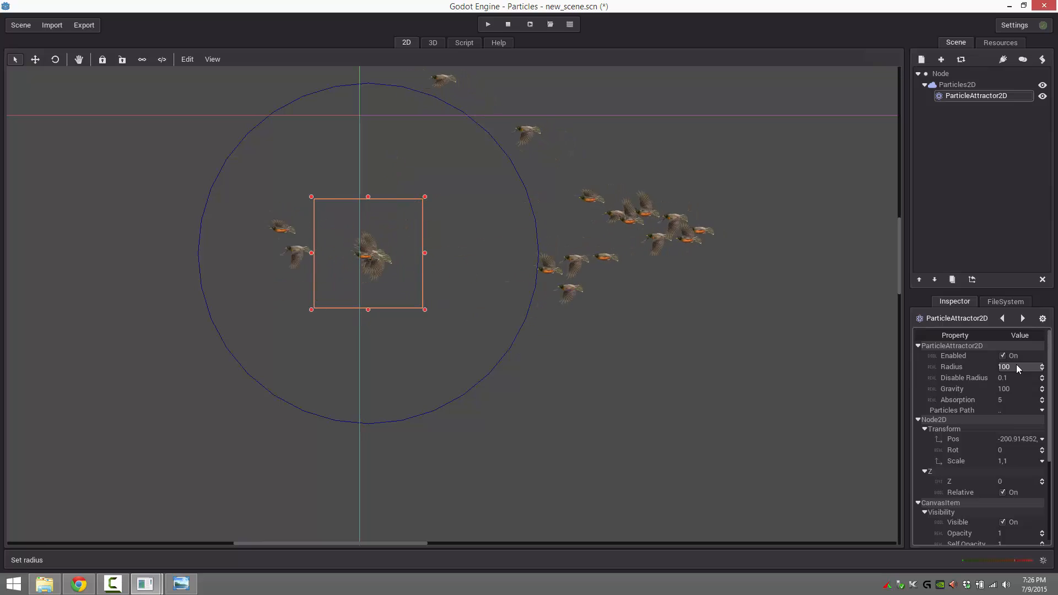